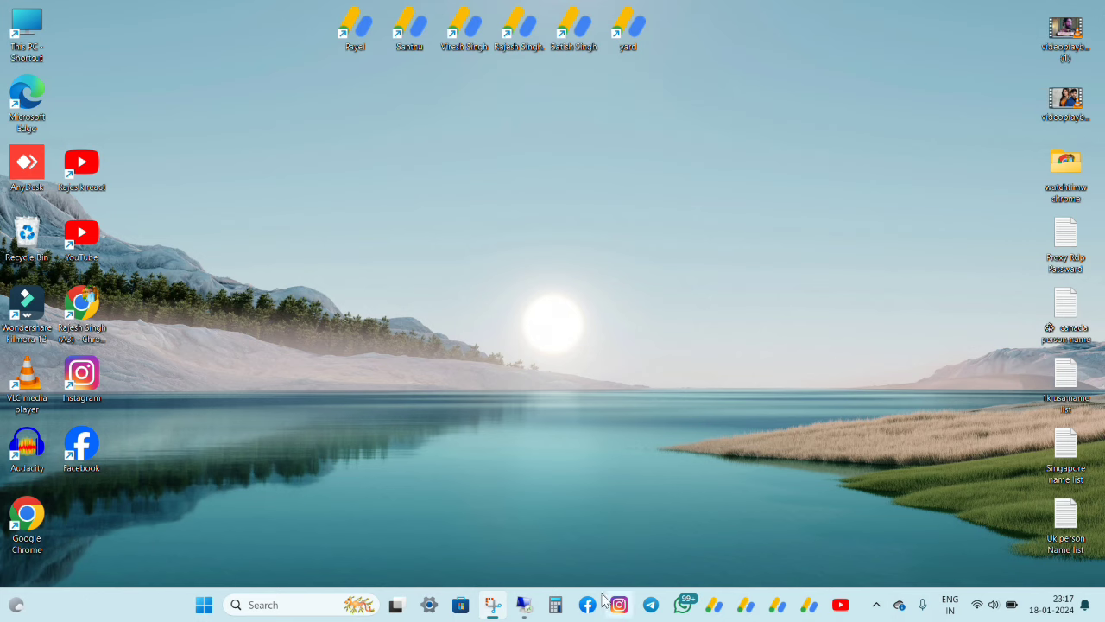
Restore the remote session from the taskbar, exit full screen, reposition it and minimize it
left_click(524, 605)
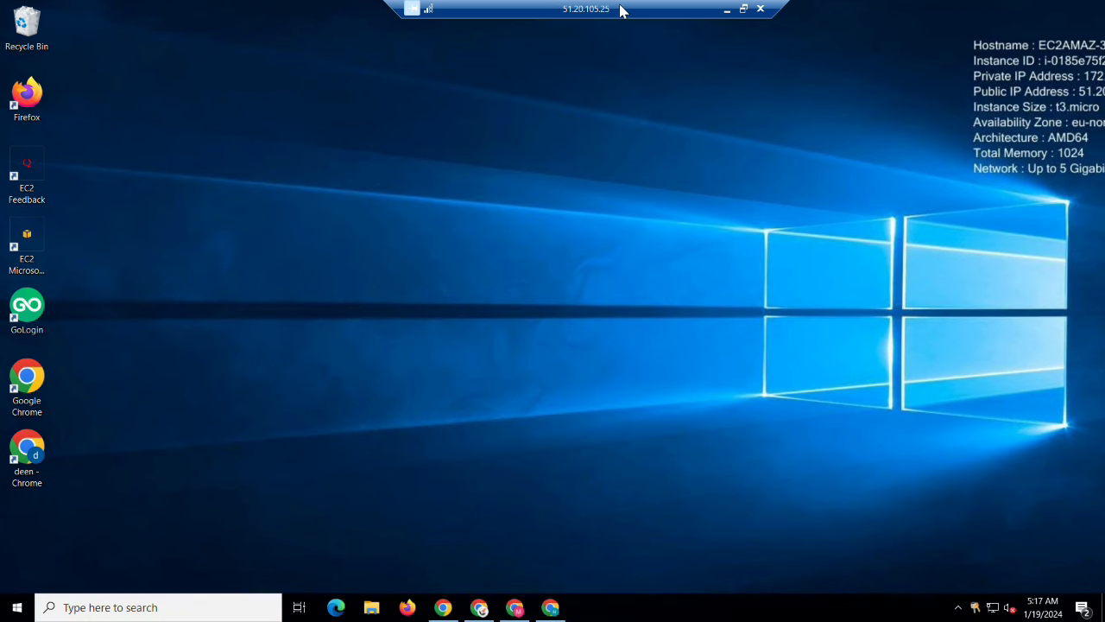
double_click(622, 10)
left_click_drag(599, 216, 652, 145)
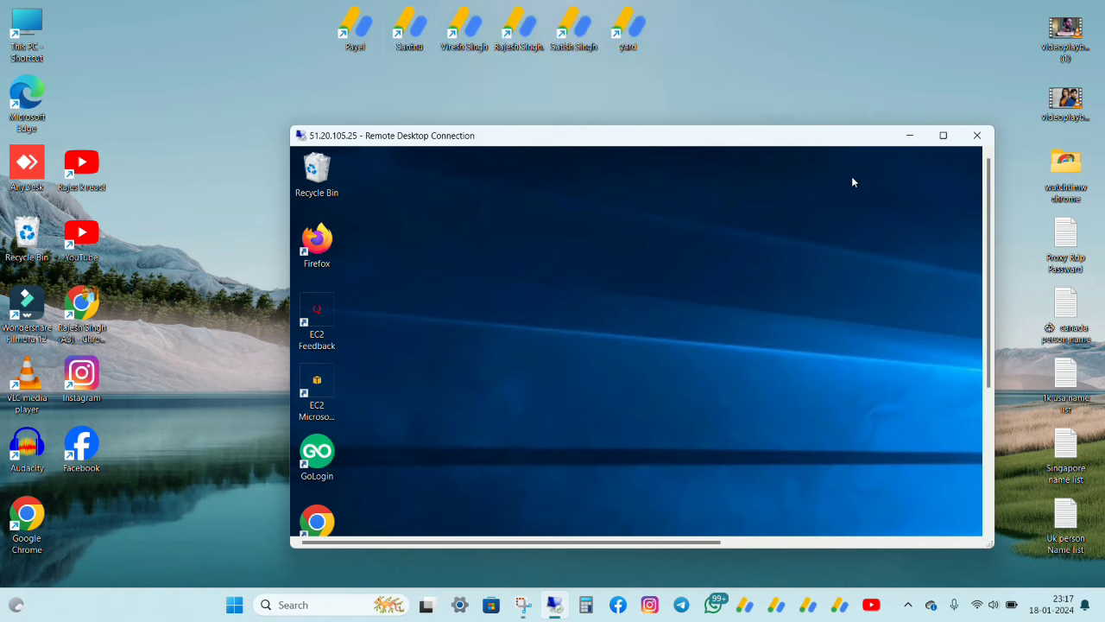
left_click(910, 138)
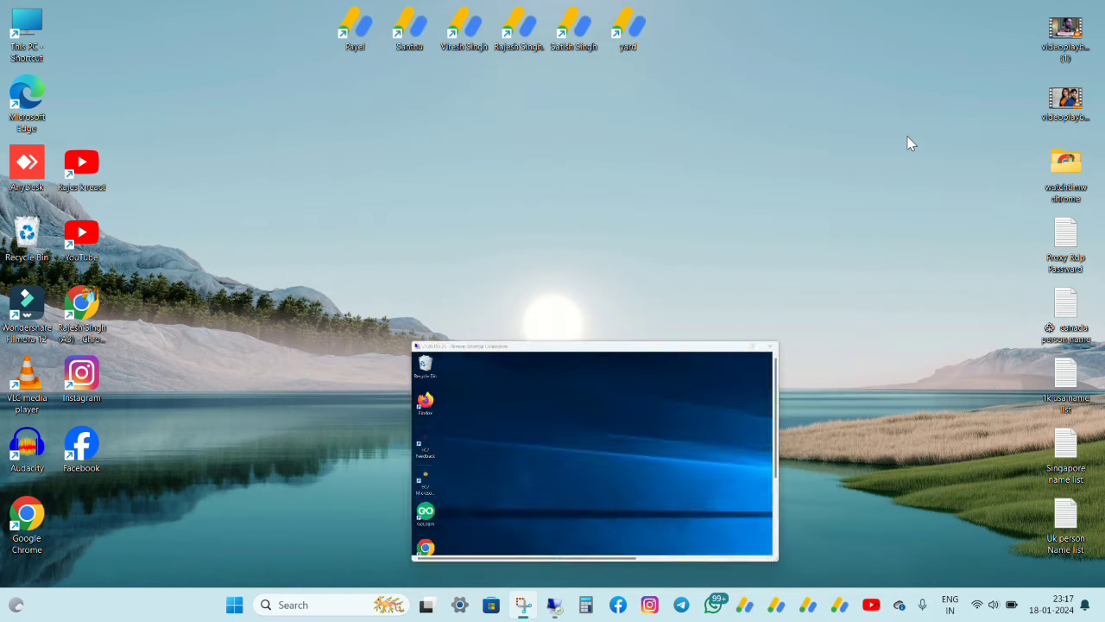
Launch a new Remote Desktop Connection via Start menu search 'rdp', then close it
left_click(205, 606)
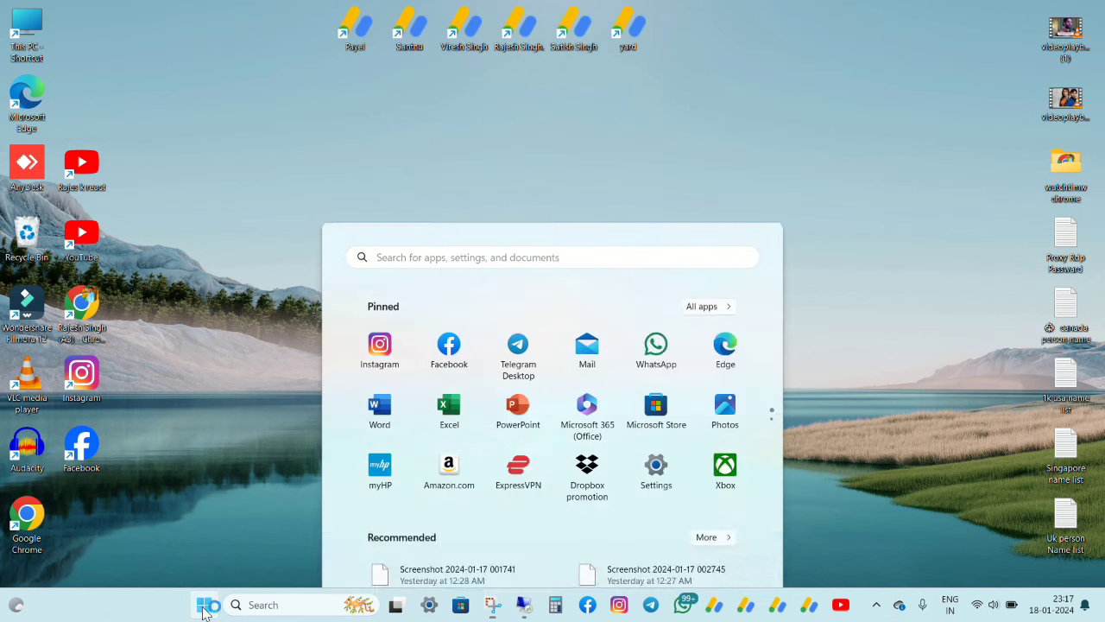
left_click(547, 93)
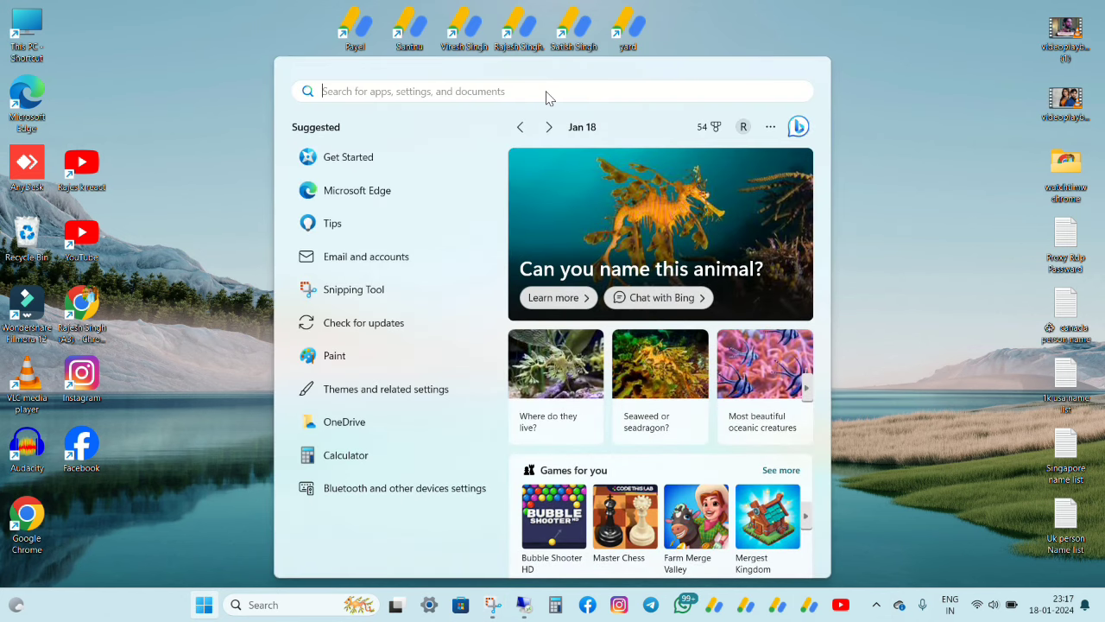
type("rdp")
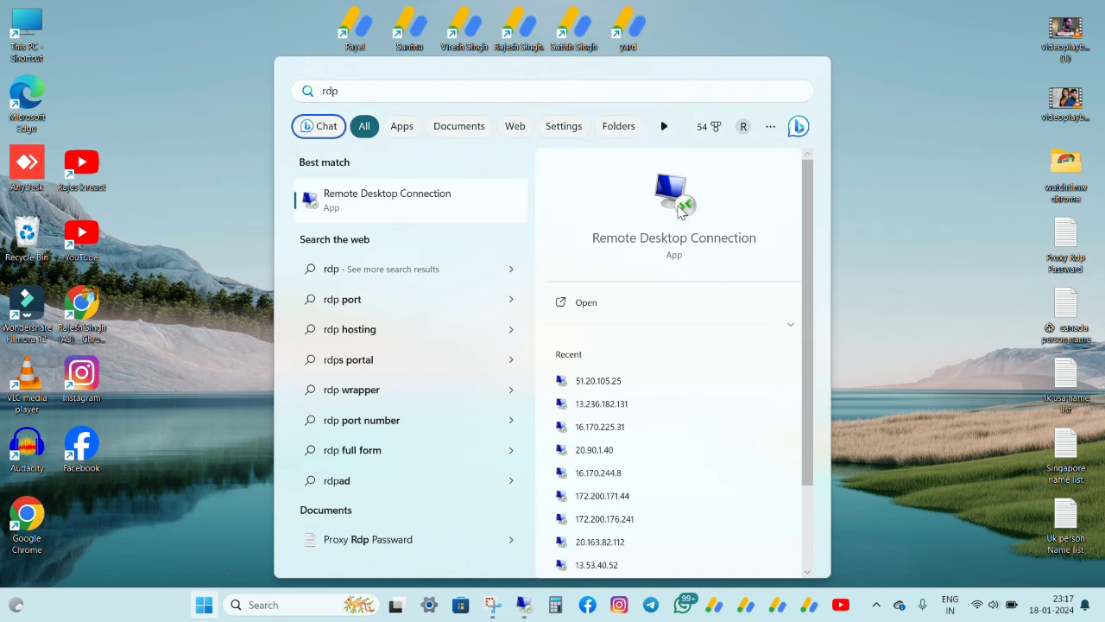
left_click(680, 211)
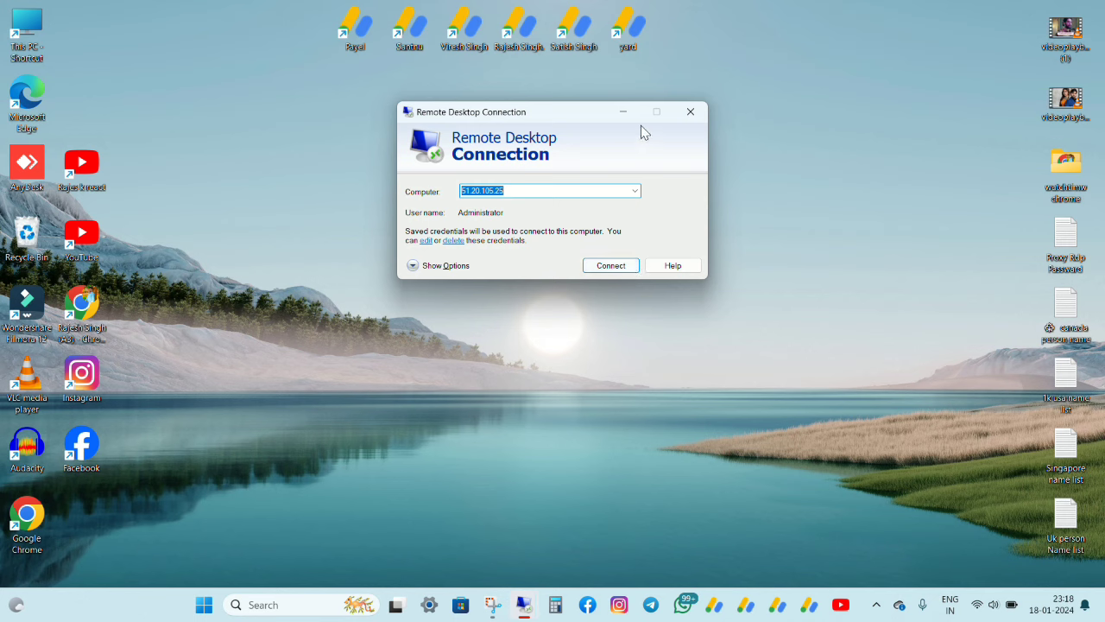
left_click(525, 602)
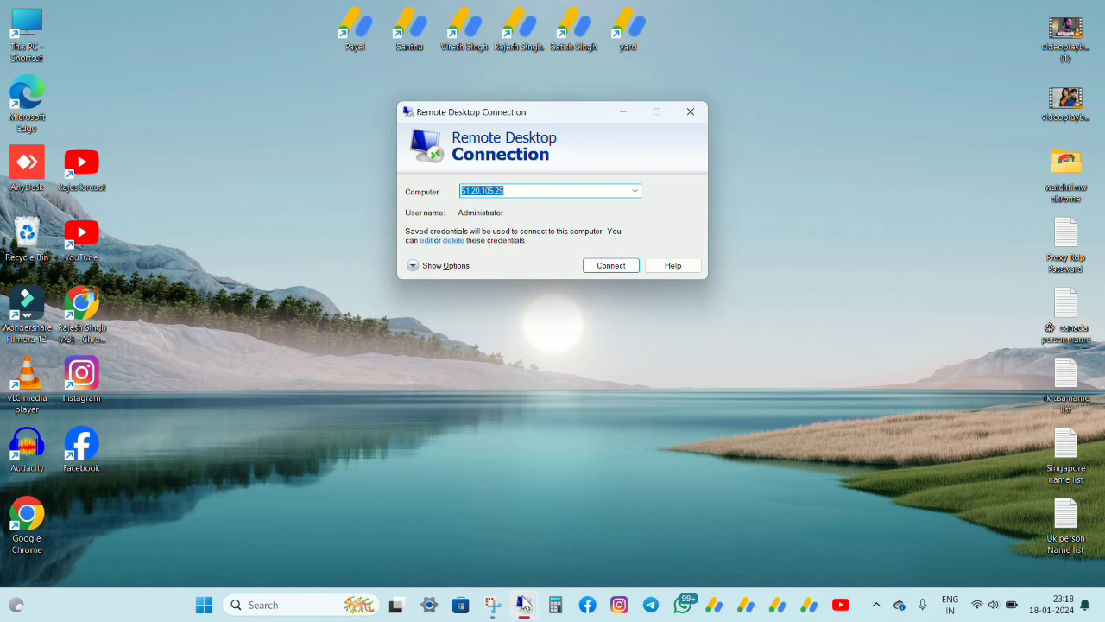
left_click(690, 110)
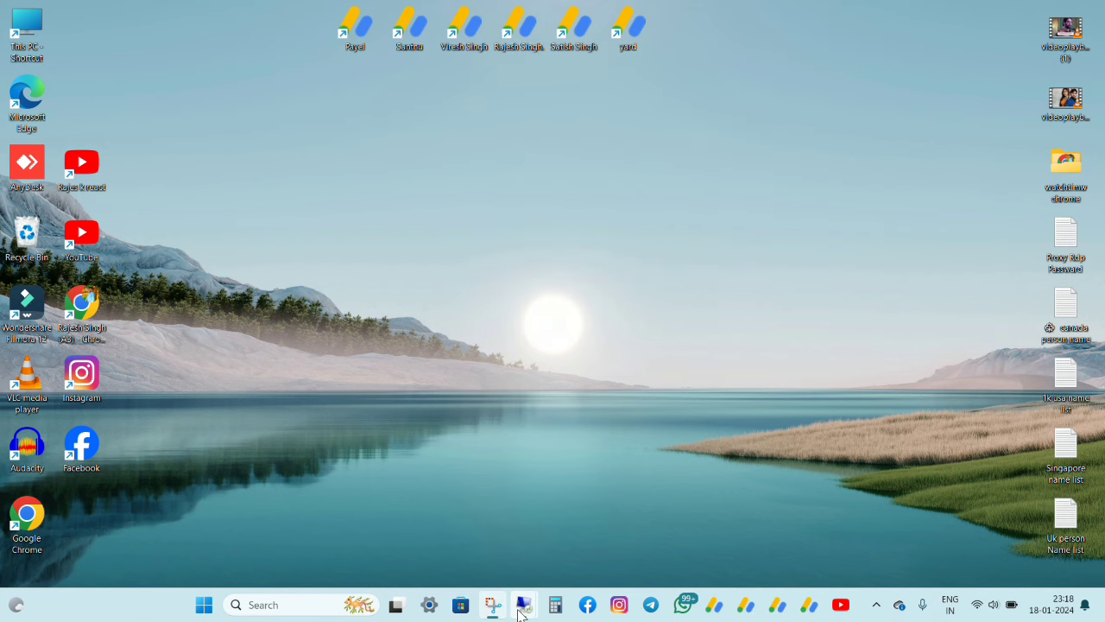
Bring back the 51.20.105.25 remote session window and close it
mouse_move(521, 609)
left_click(506, 537)
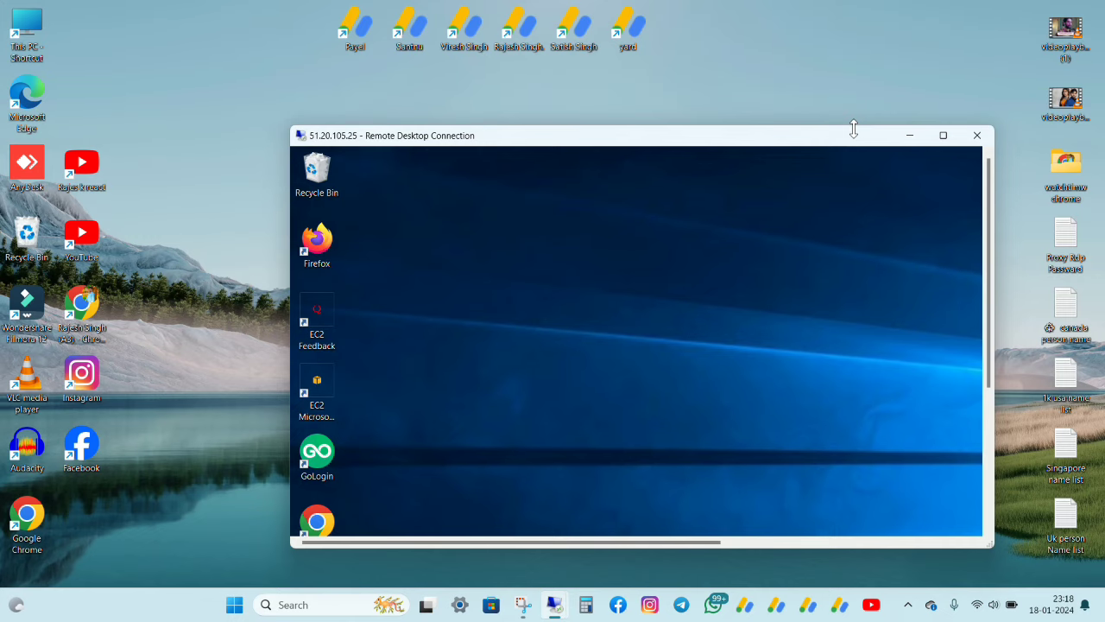
left_click(977, 136)
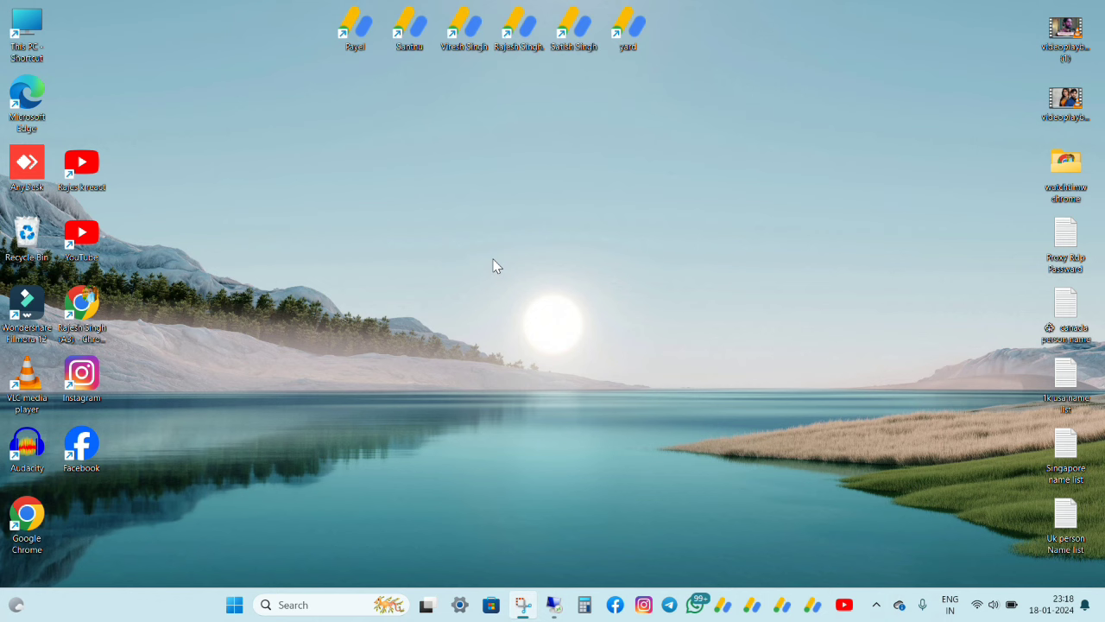
Search 'microsoft azure free rdp' in Chrome, open the Azure free account result and choose Start free
double_click(29, 513)
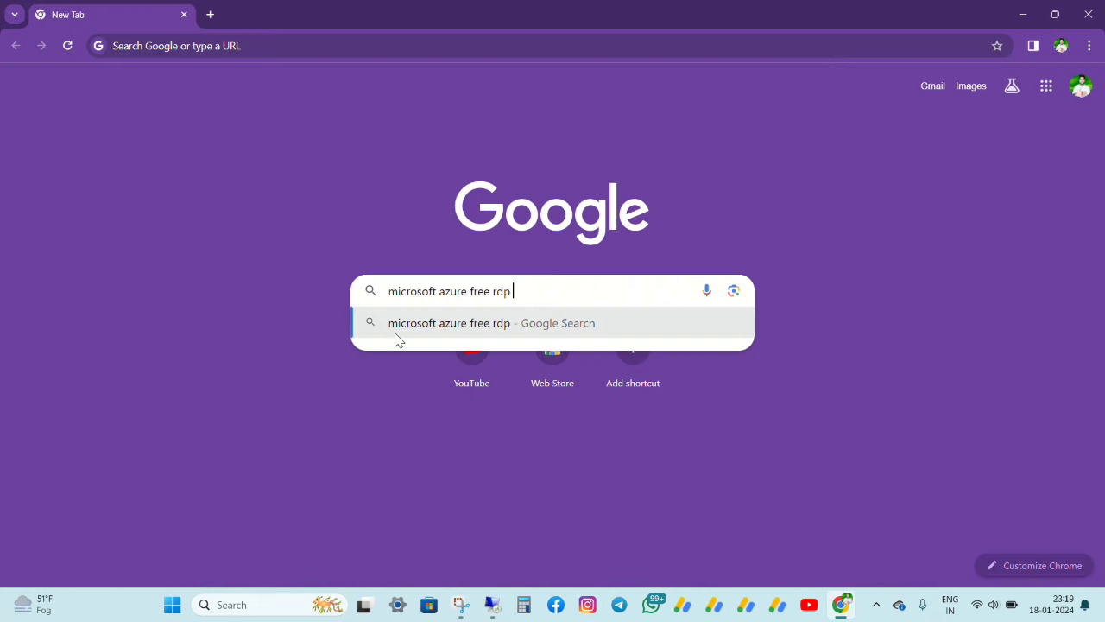
left_click(513, 325)
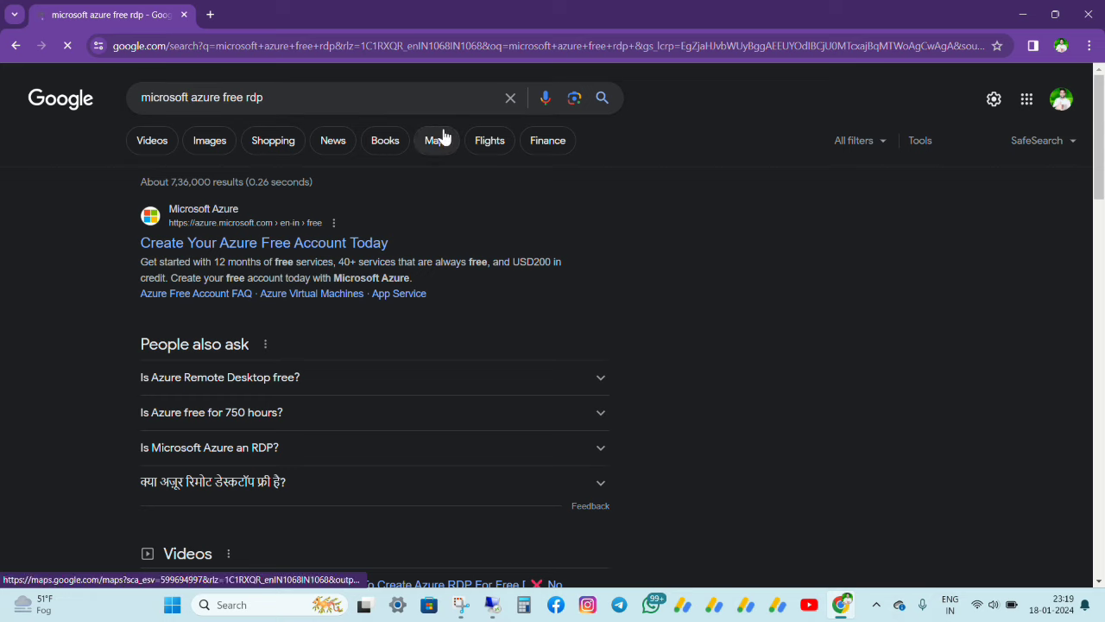
left_click(331, 249)
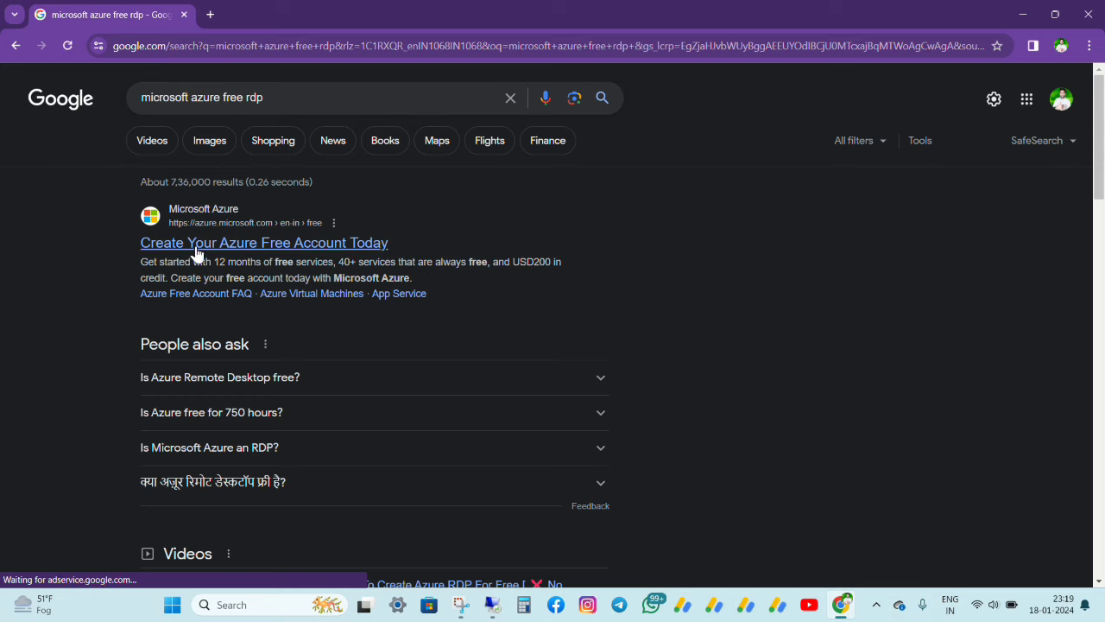
left_click(329, 249)
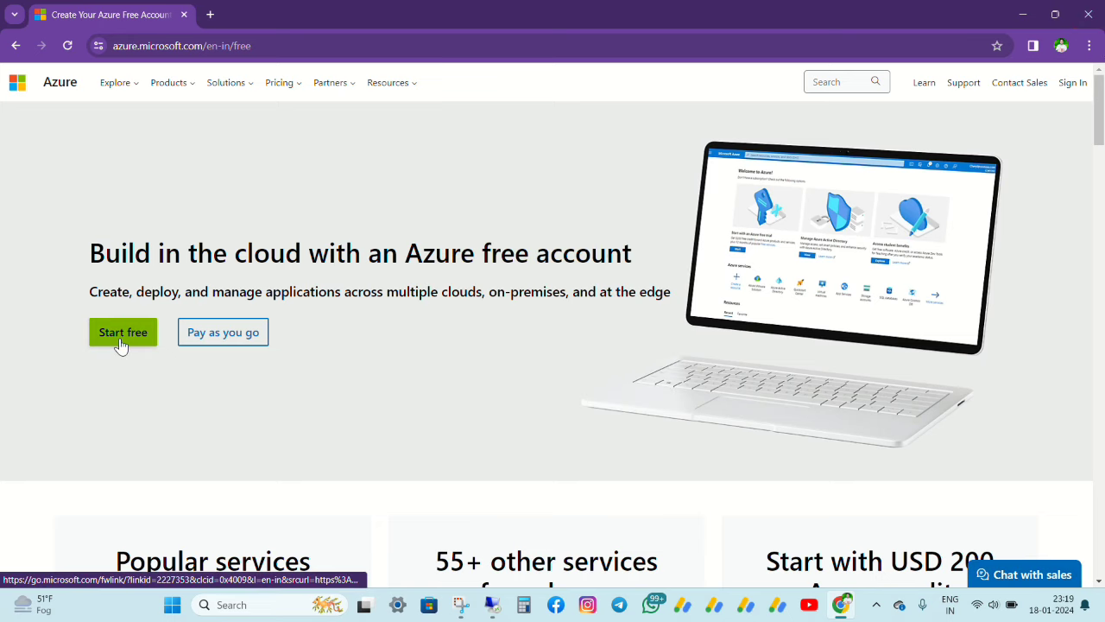
left_click(121, 336)
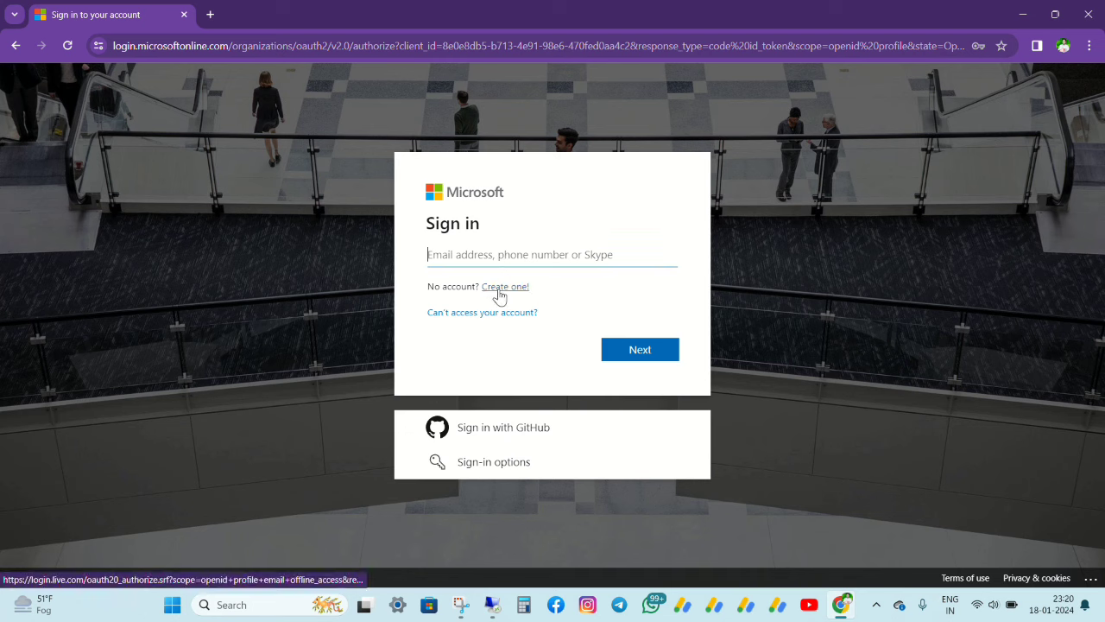
Start creating a new Microsoft account and submit its e-mail address
left_click(500, 290)
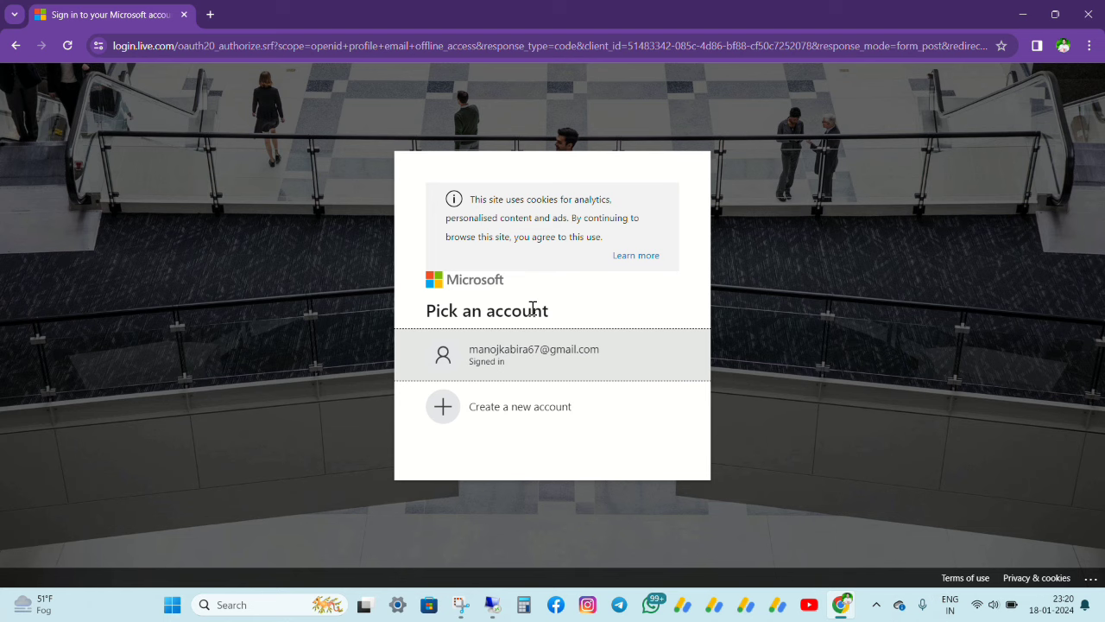
left_click(507, 417)
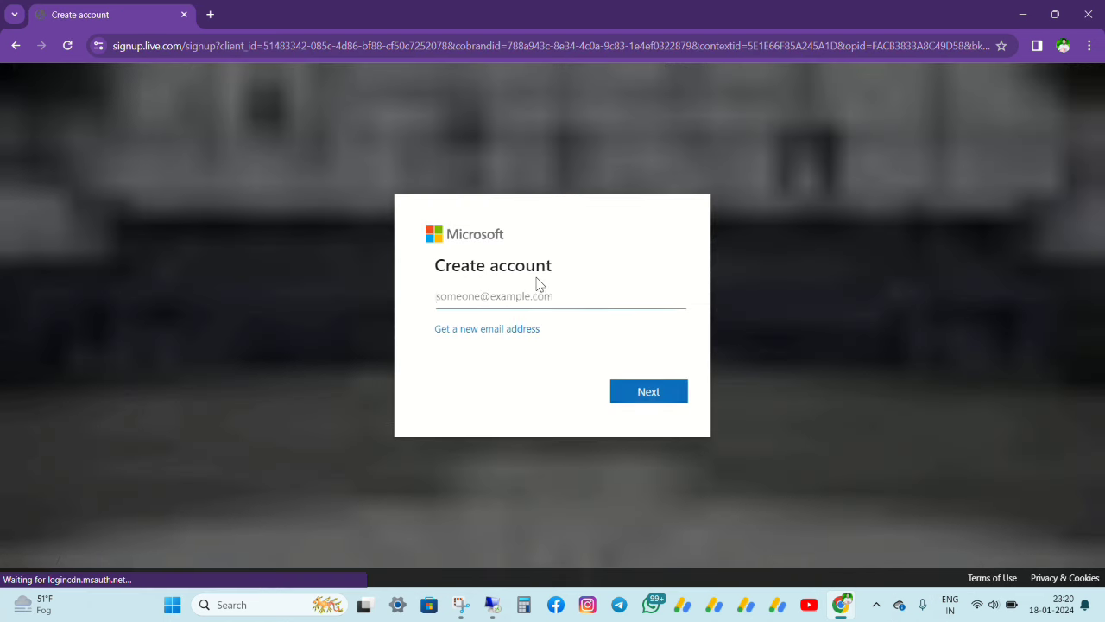
left_click(464, 296)
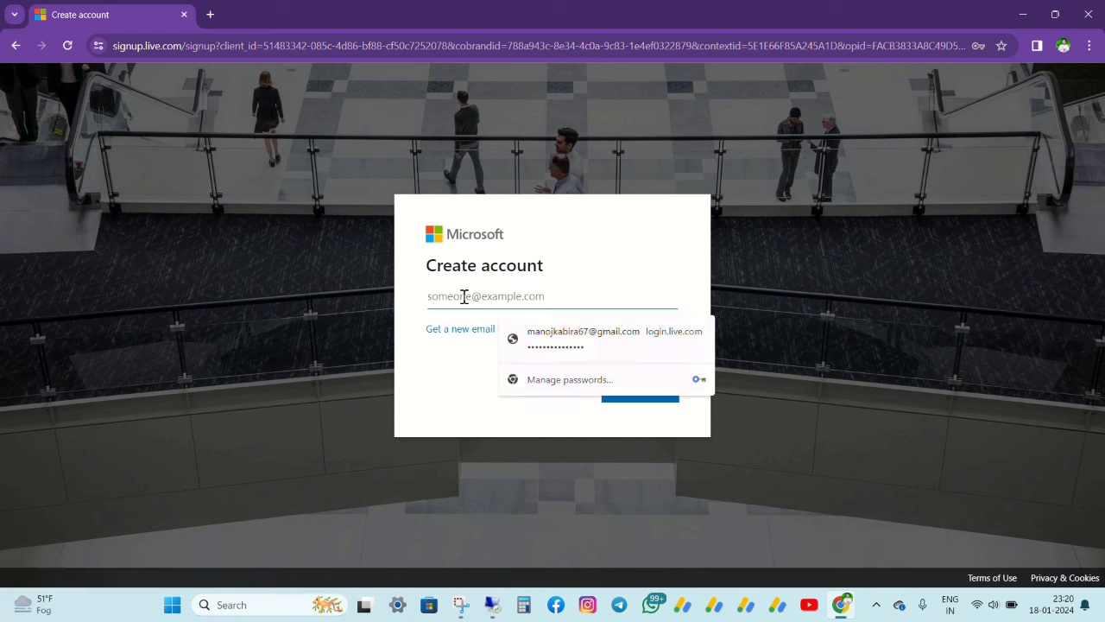
key("ctrl+v")
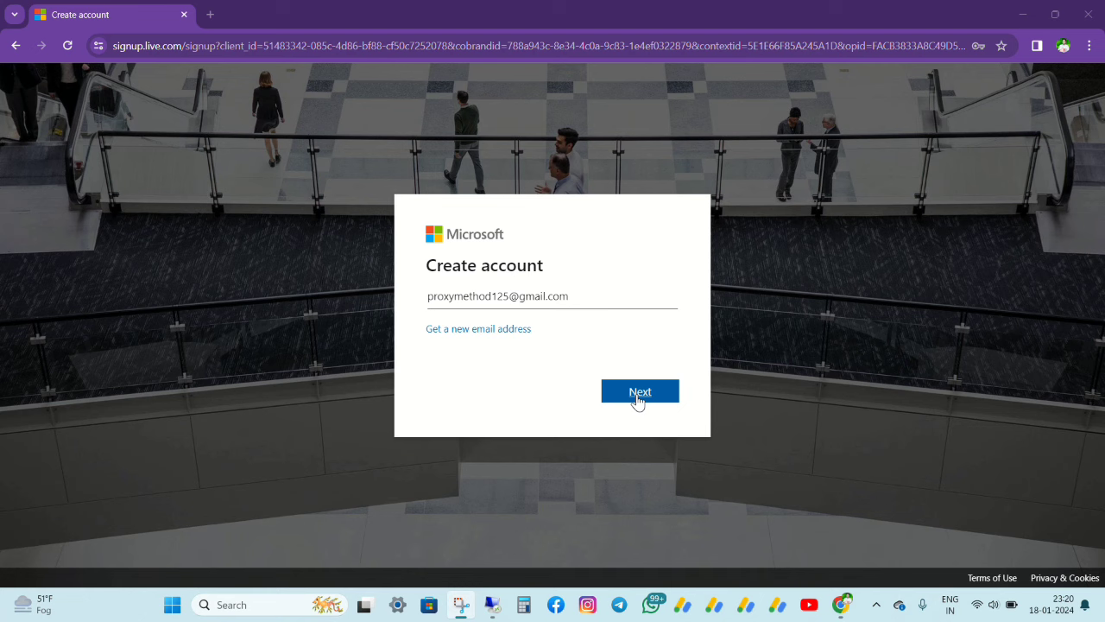
left_click(639, 393)
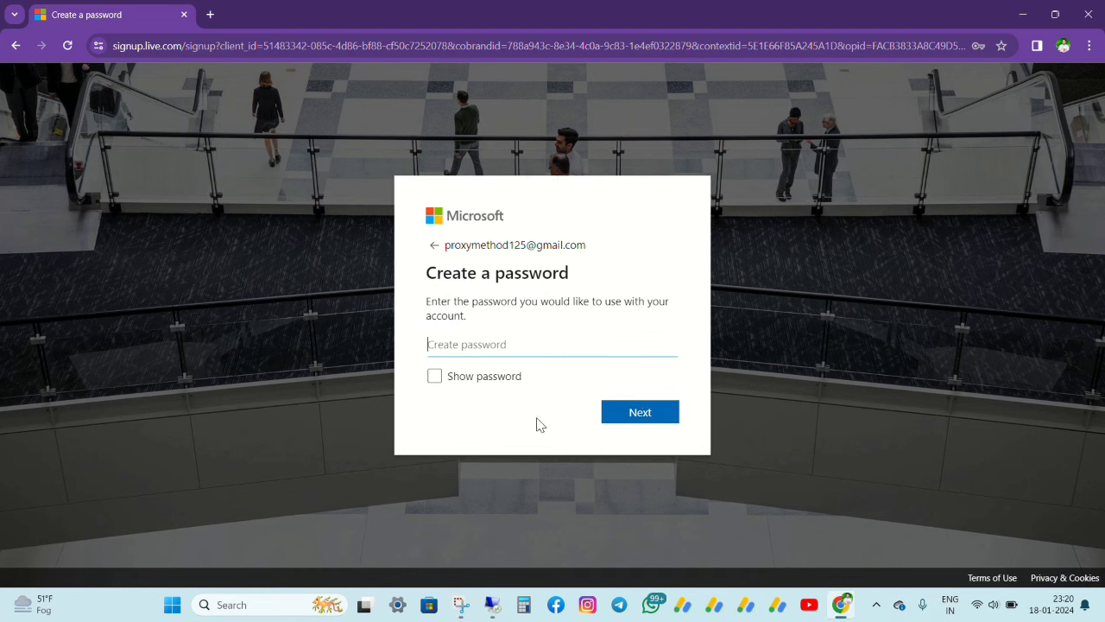
Submit the account password, name, country India and birth date 1 January 1981
left_click(460, 345)
key("ctrl+v")
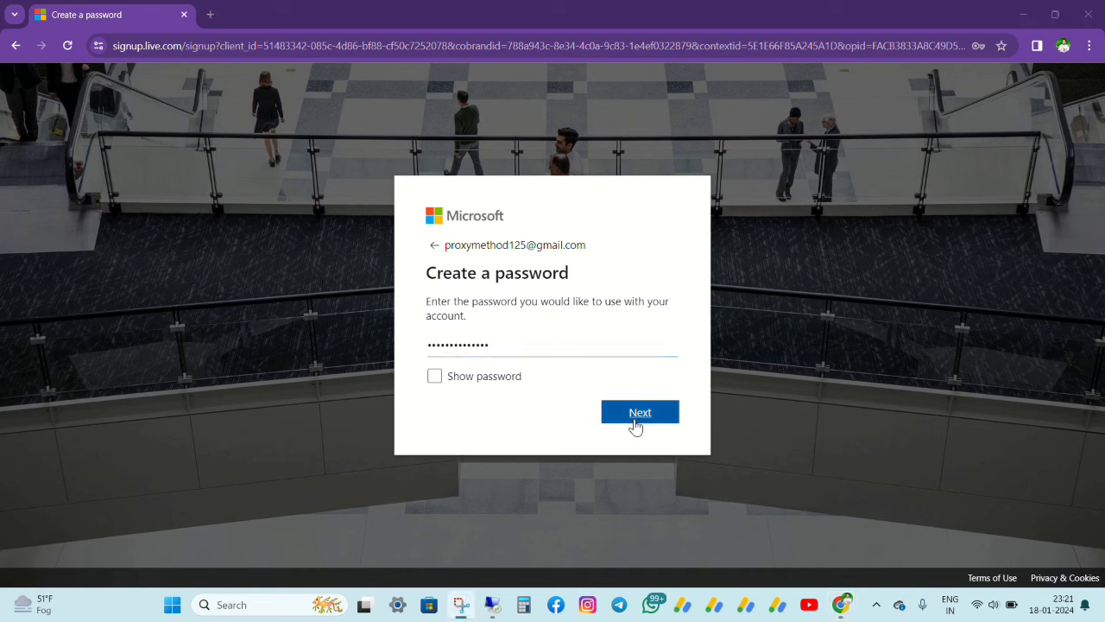
left_click(638, 413)
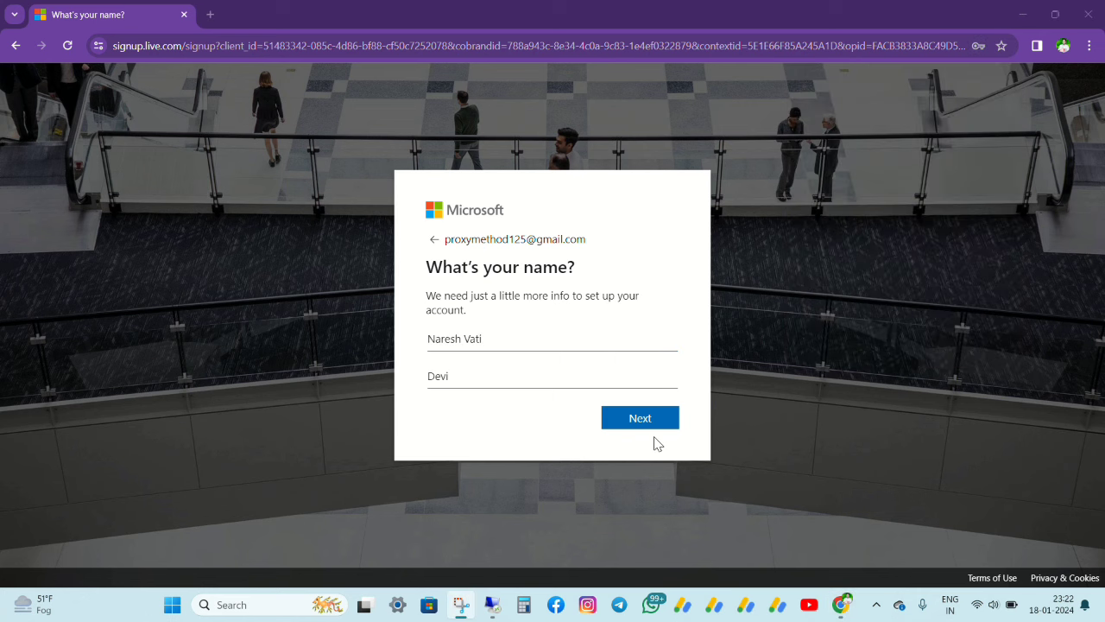
left_click(639, 419)
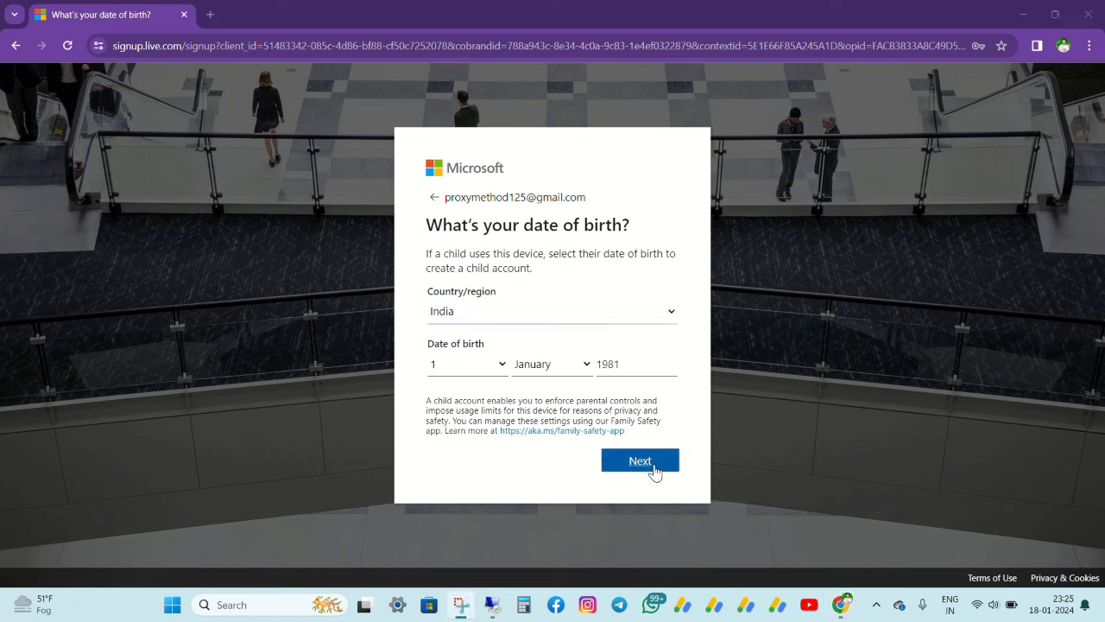
left_click(653, 467)
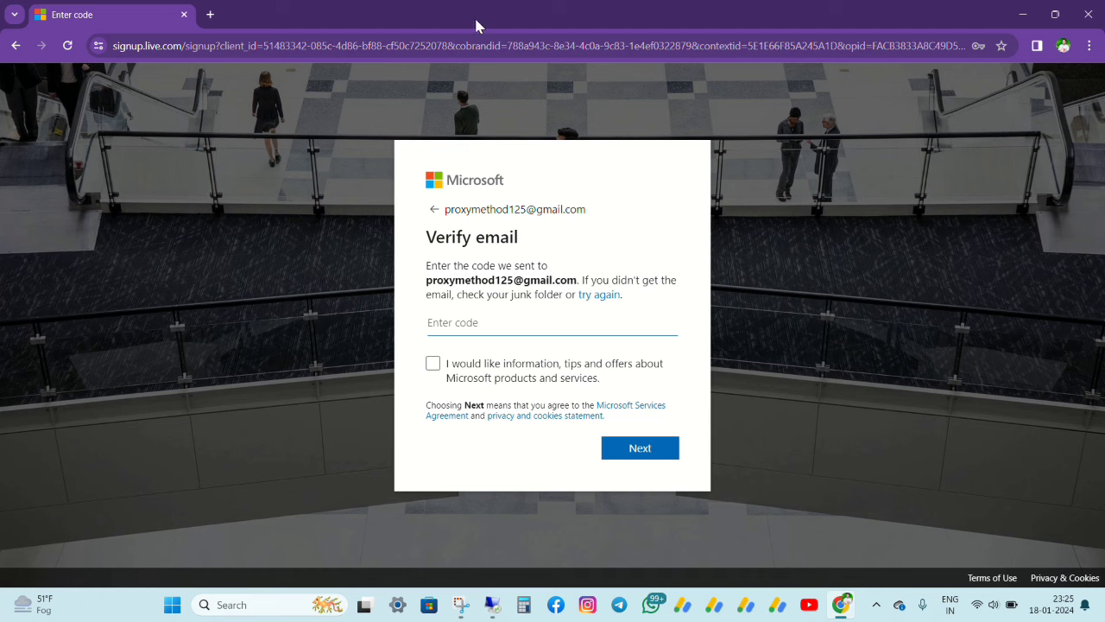
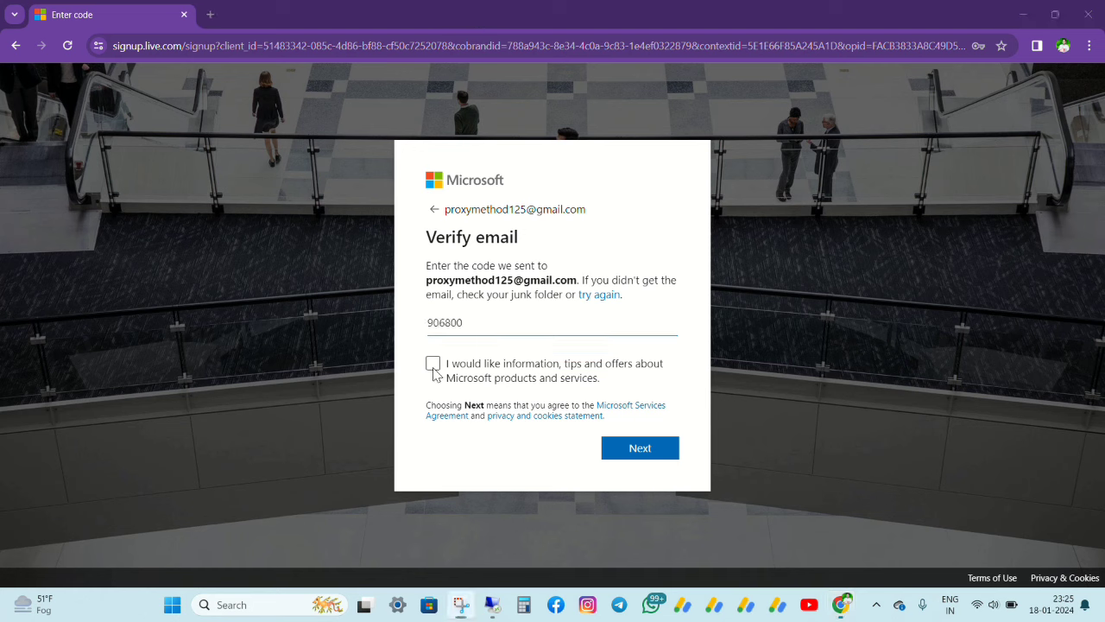
Enter the e-mail verification code, opt in to Microsoft offers, and submit
left_click(438, 370)
left_click(632, 449)
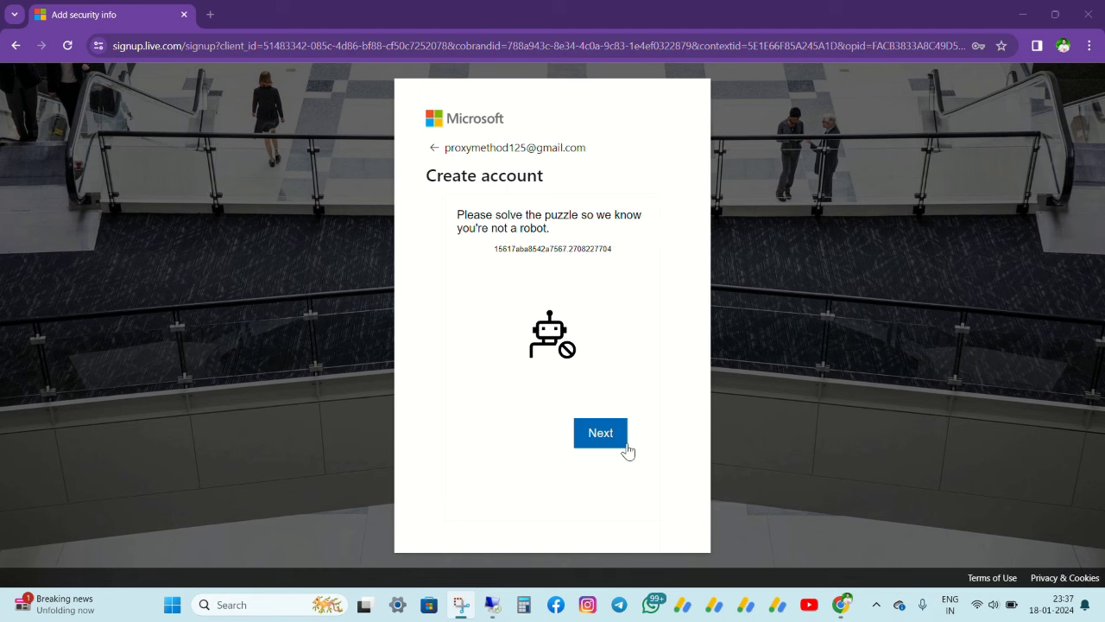
Solve the robot-check puzzle by picking the striped and checkered shapes image
left_click(590, 440)
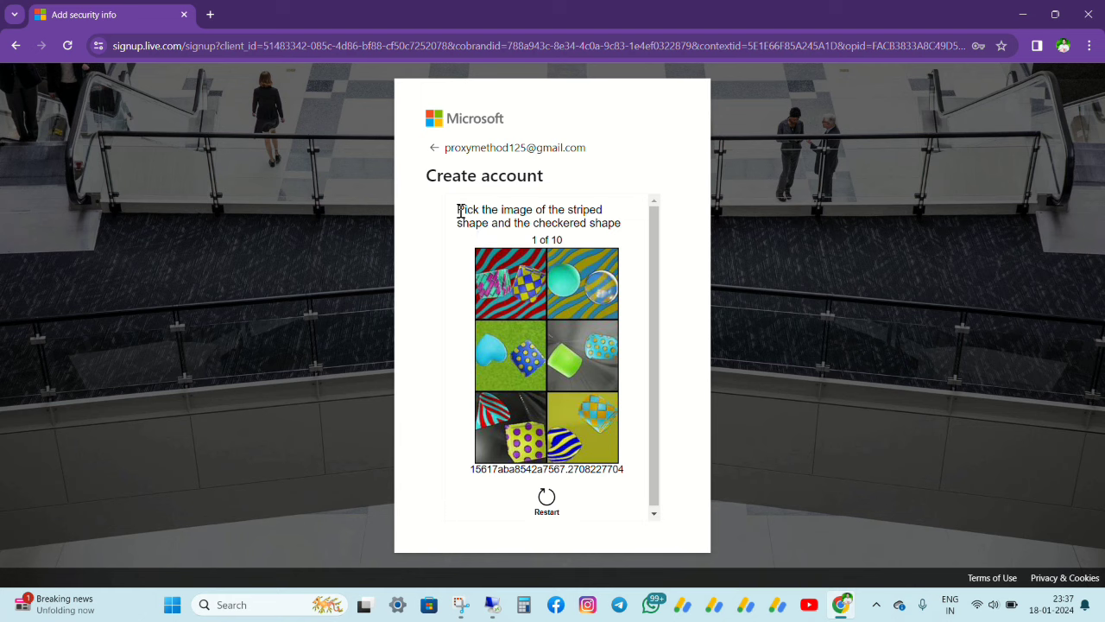
left_click_drag(458, 210, 602, 209)
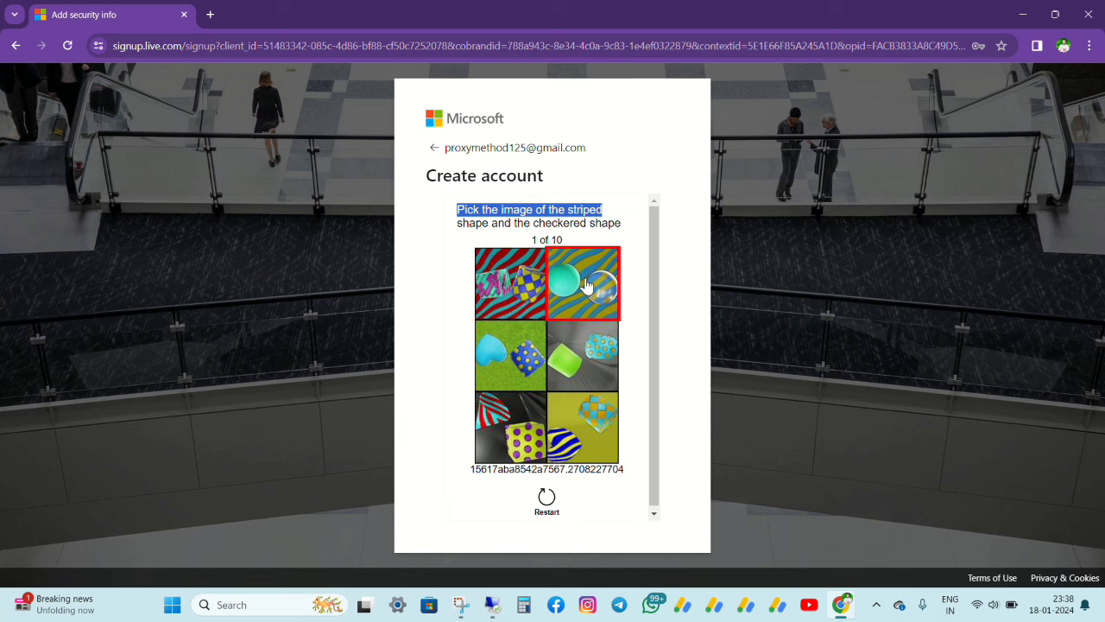
left_click(510, 289)
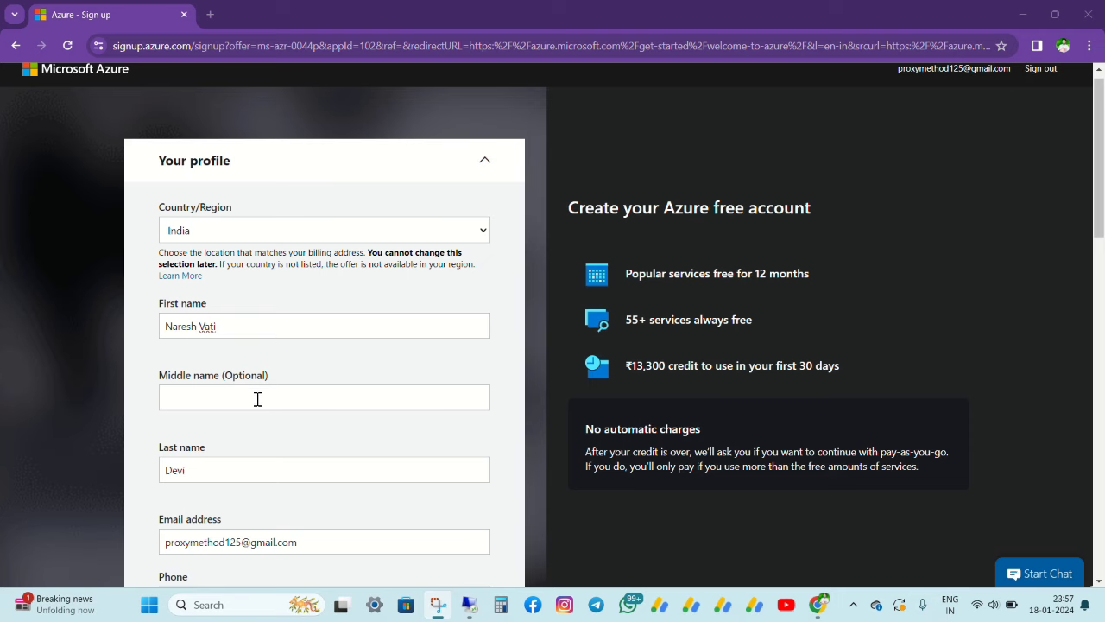
Review the Azure profile form, including the No automatic charges note
scroll(257, 399, "down", 3)
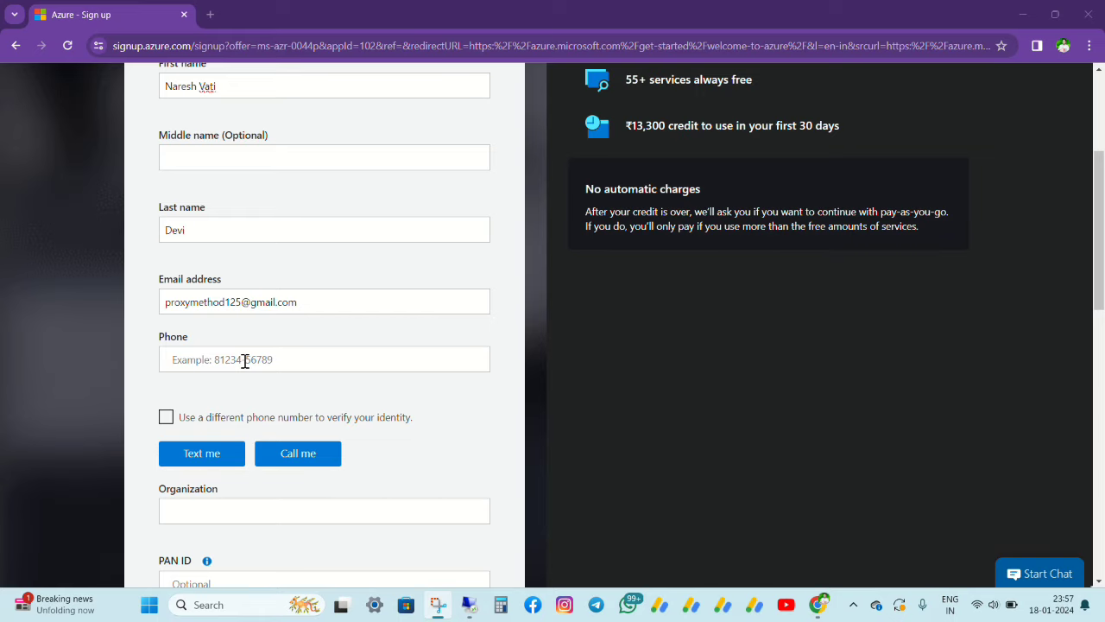
scroll(244, 363, "down", 2)
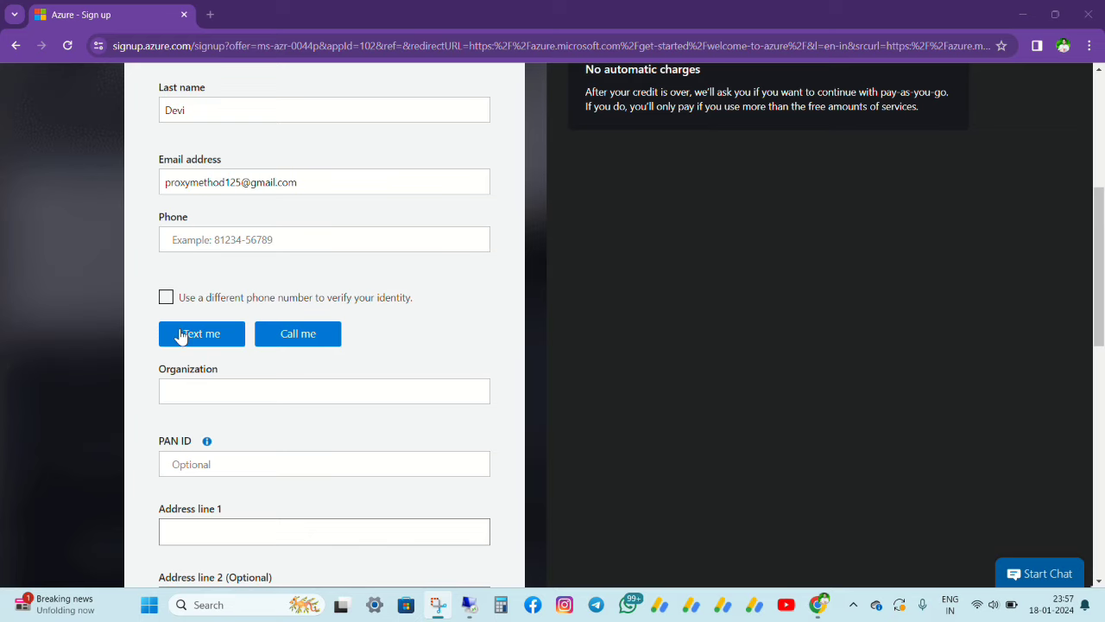
scroll(189, 298, "down", 2)
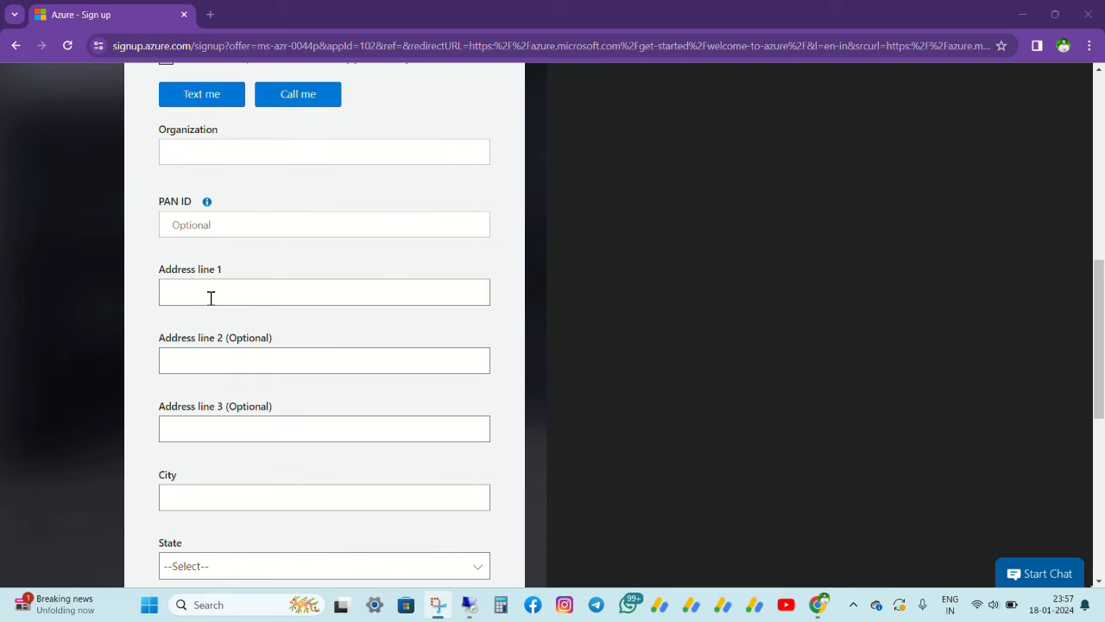
scroll(208, 298, "up", 1)
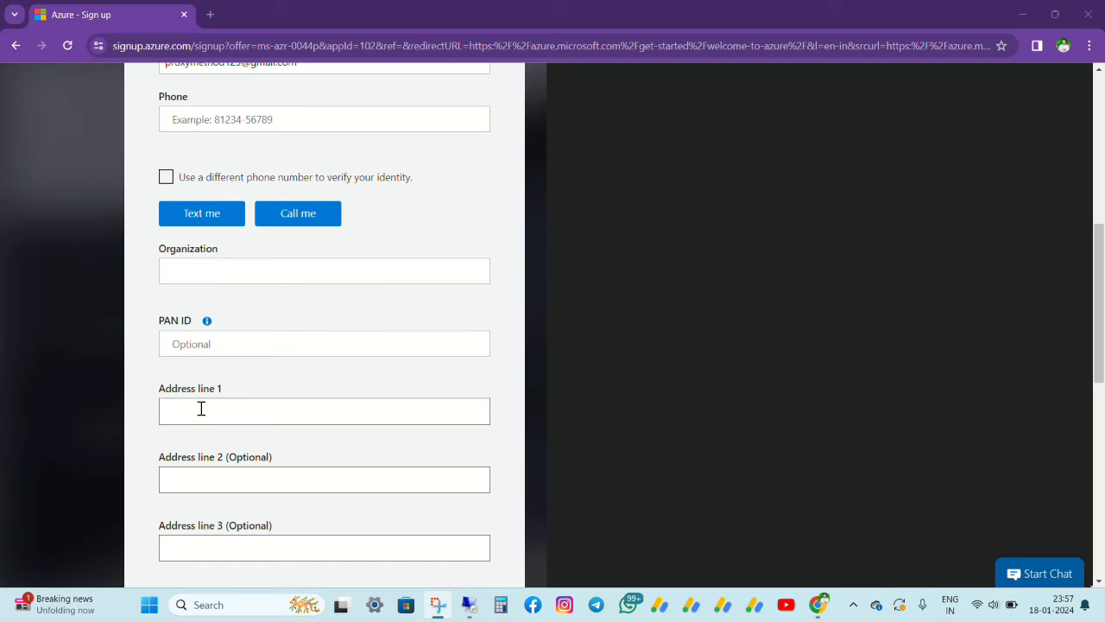
scroll(205, 384, "down", 1)
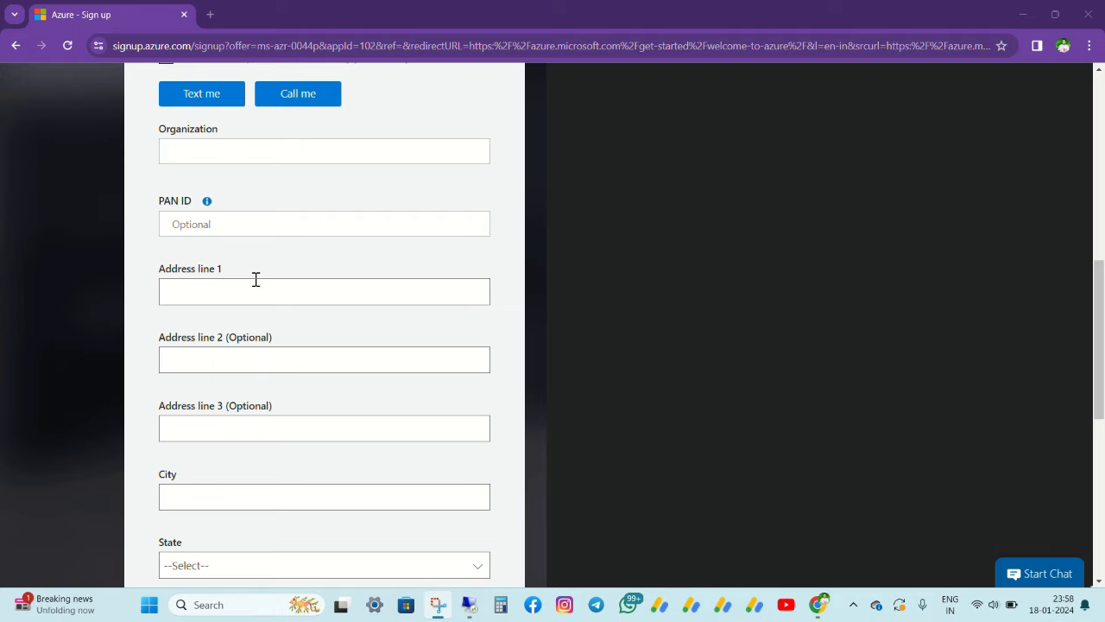
scroll(256, 278, "down", 1)
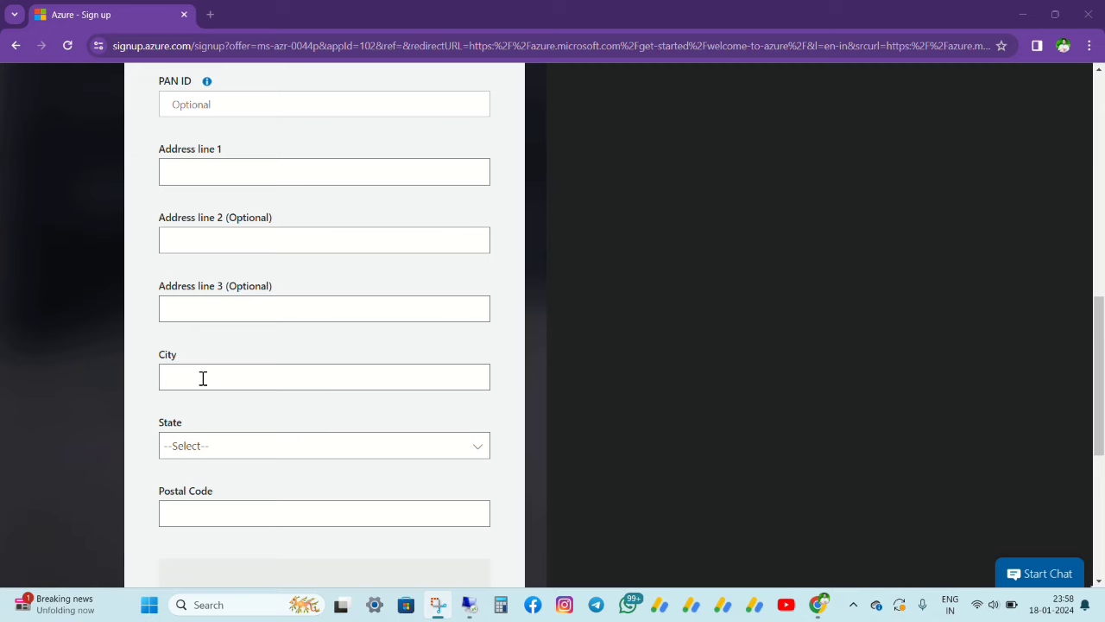
scroll(203, 378, "down", 1)
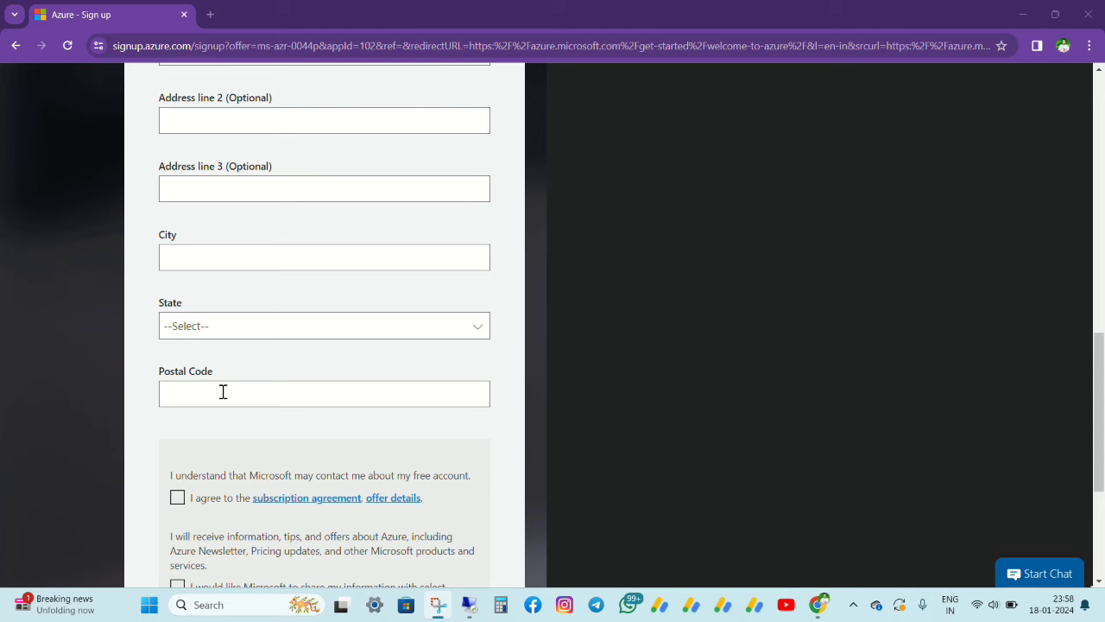
scroll(222, 391, "up", 6)
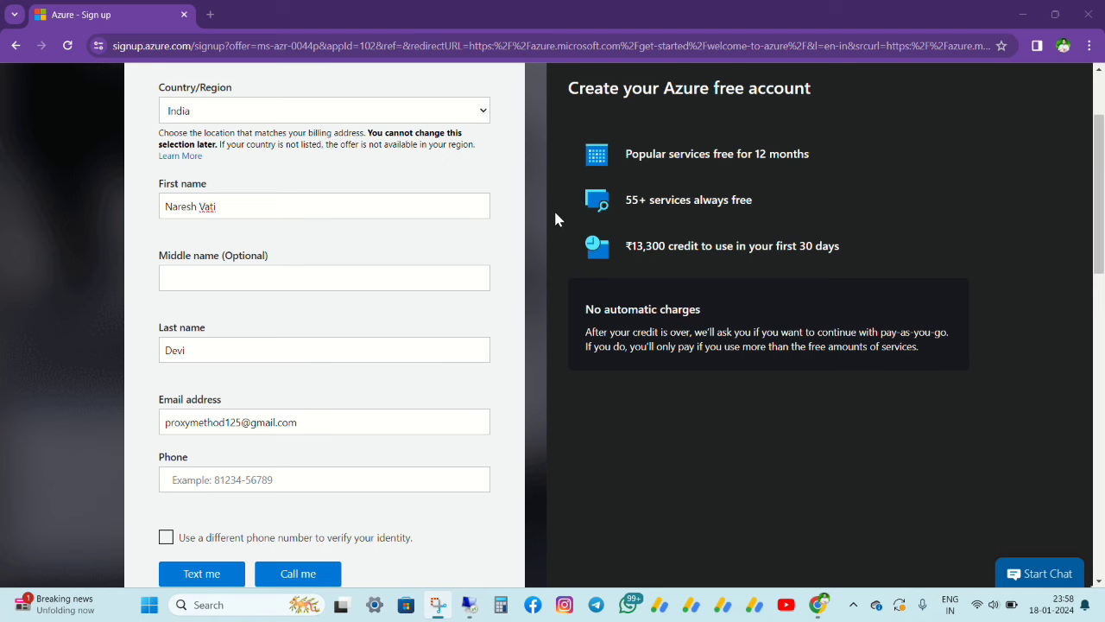
scroll(557, 221, "up", 2)
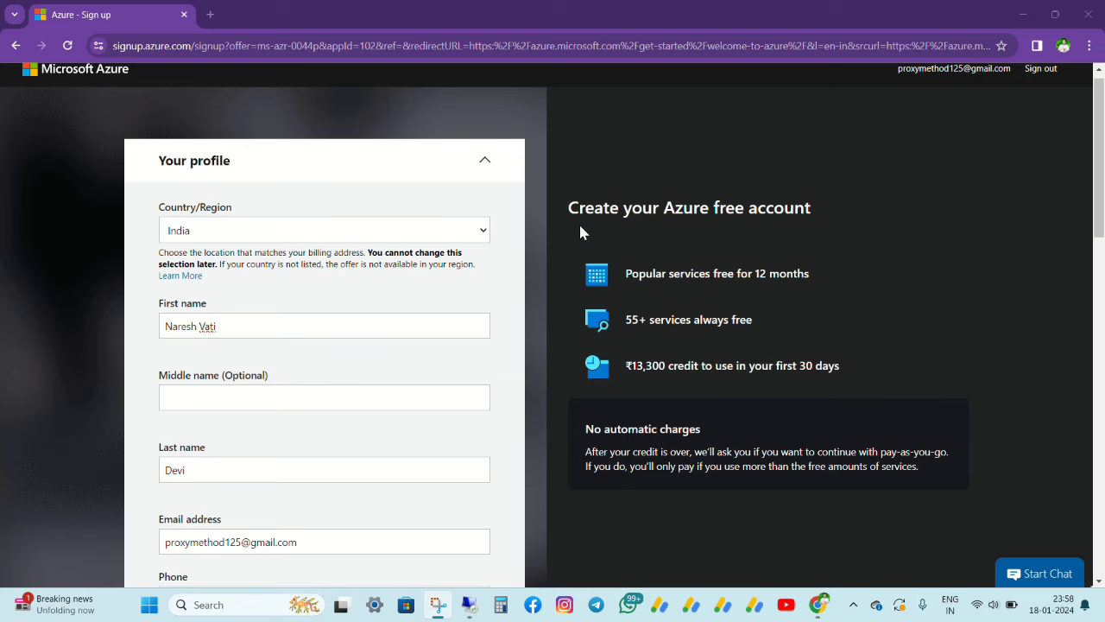
left_click_drag(589, 427, 950, 472)
left_click(937, 336)
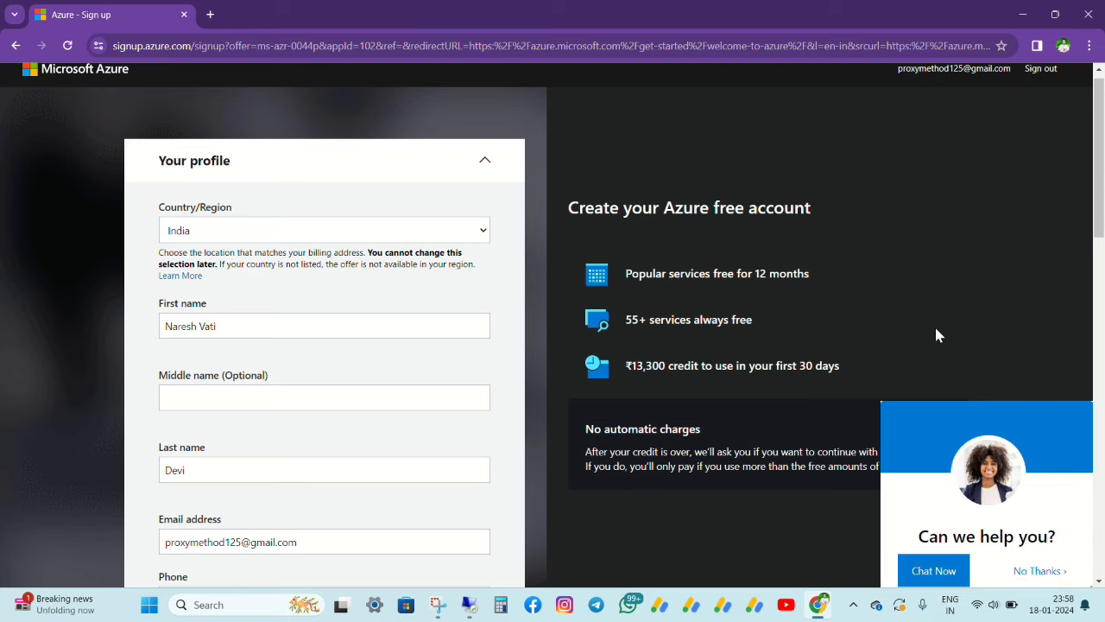
scroll(195, 298, "down", 5)
scroll(197, 298, "up", 6)
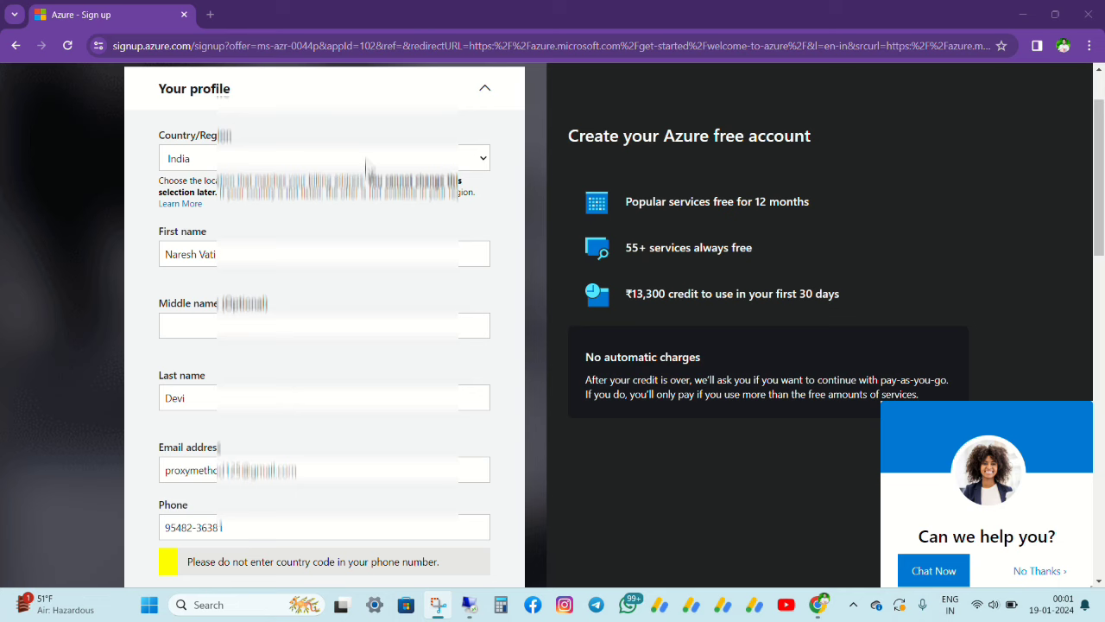
scroll(367, 169, "down", 7)
scroll(352, 227, "up", 3)
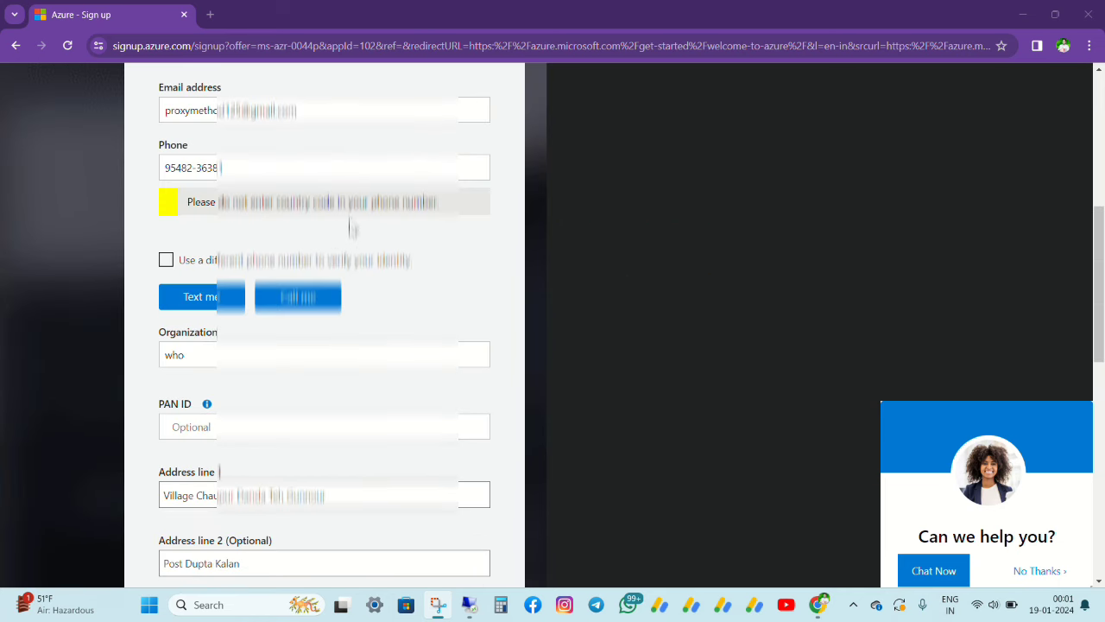
scroll(288, 212, "up", 2)
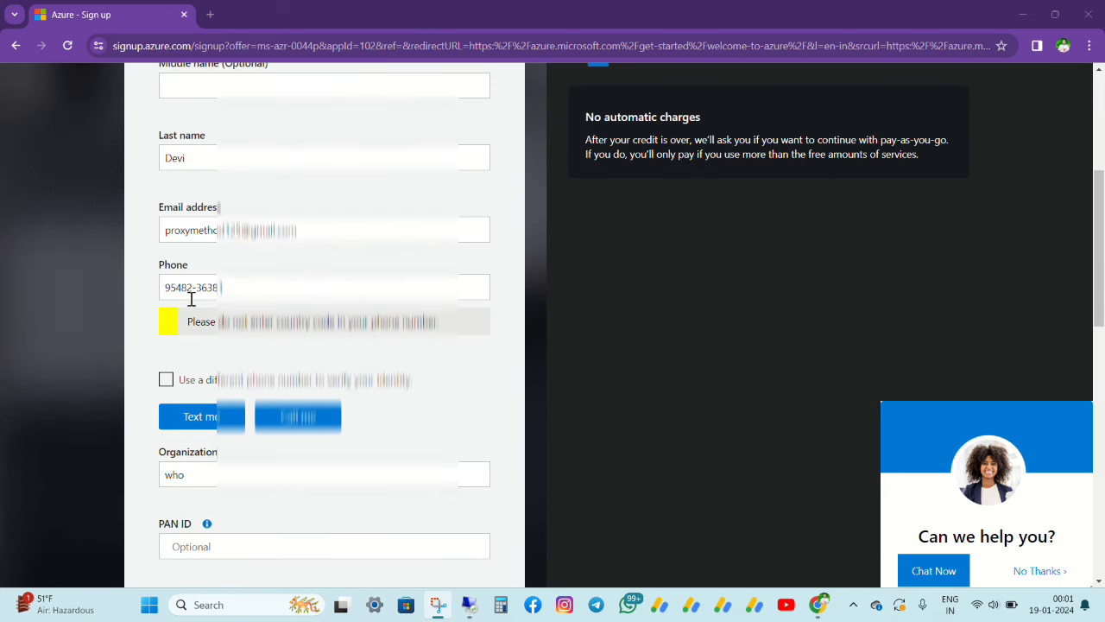
Verify the phone number with a text-message verification code
left_click(198, 427)
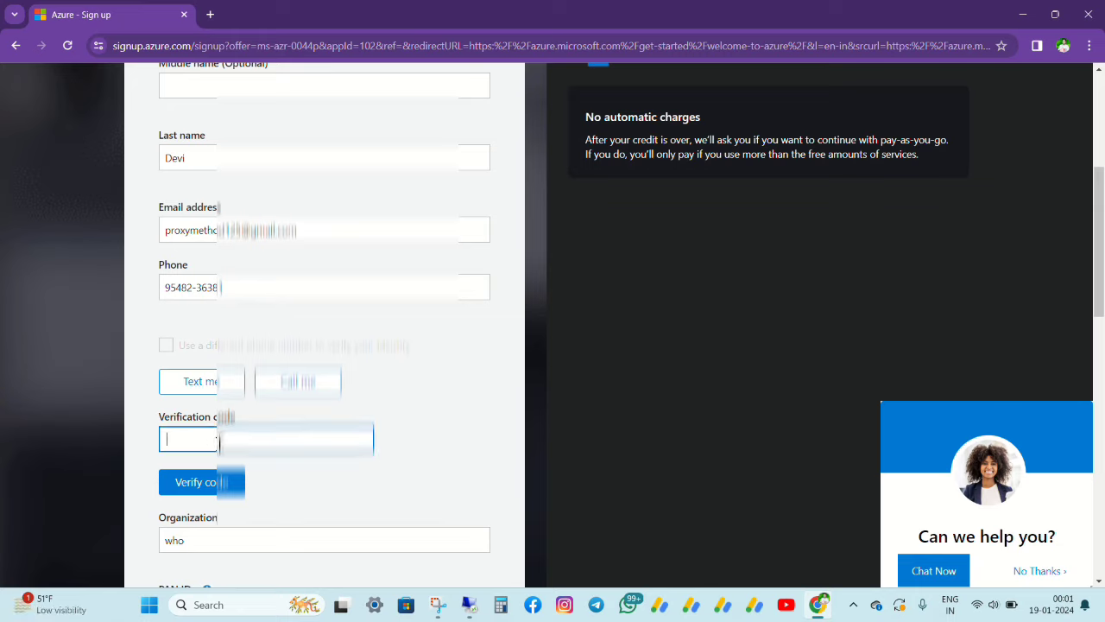
key("ctrl+v")
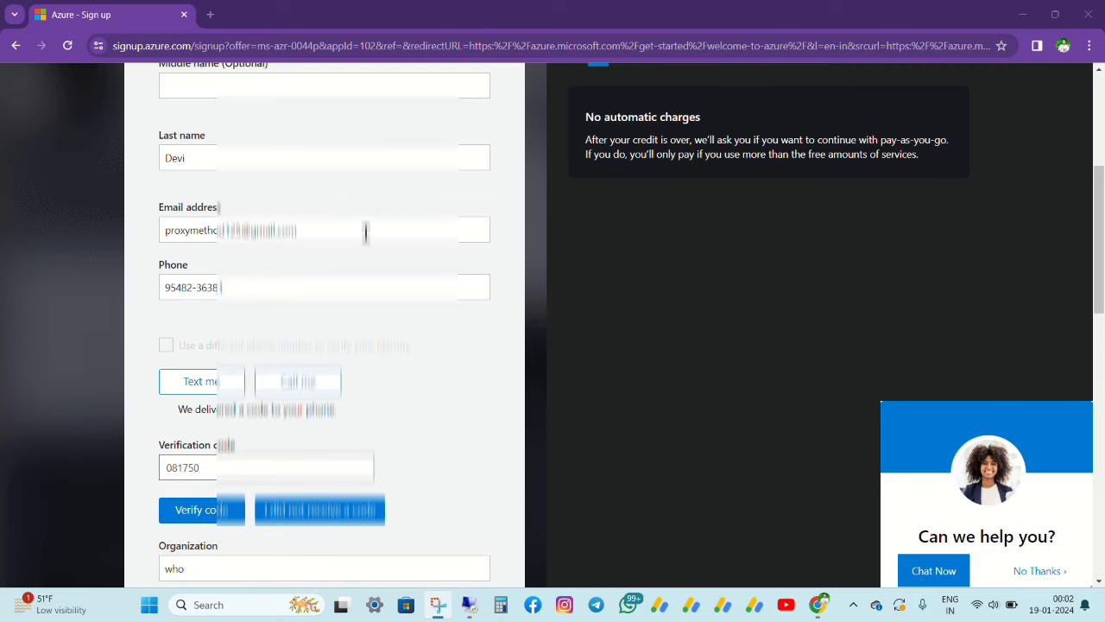
scroll(366, 232, "down", 3)
left_click(219, 267)
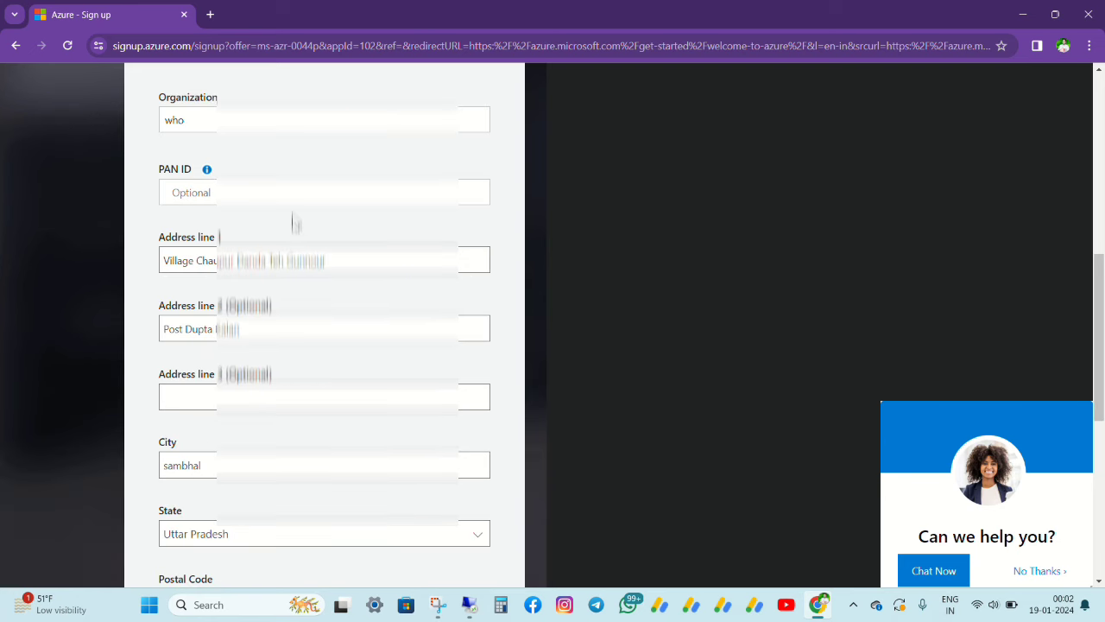
Accept the subscription agreement and partner sharing, submit the profile, and dismiss the chat offer
scroll(271, 171, "down", 5)
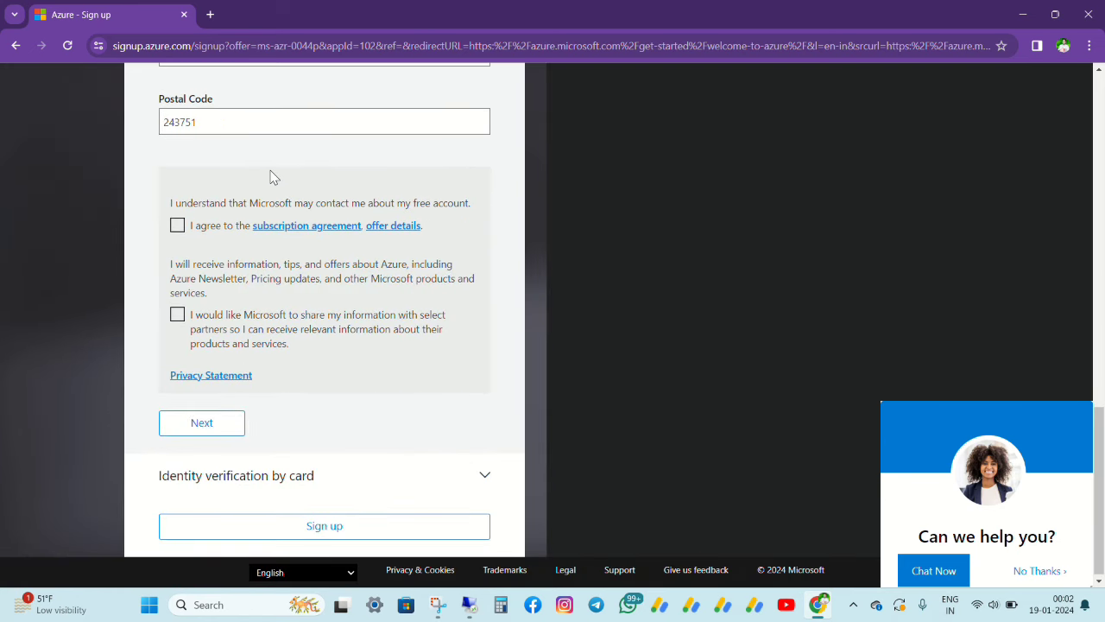
left_click(177, 222)
left_click(177, 310)
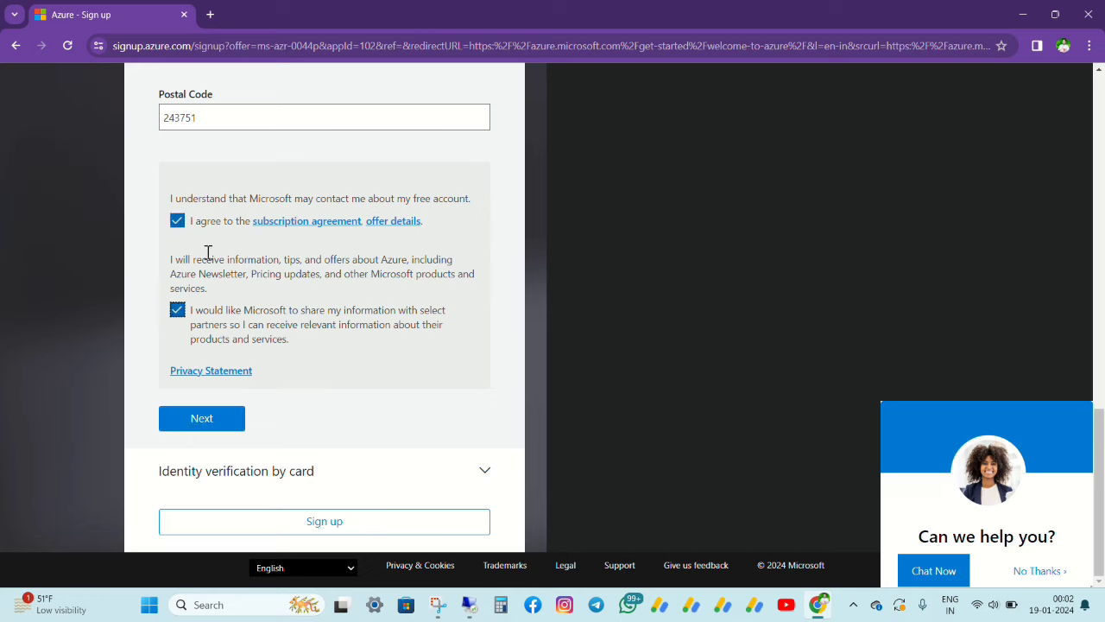
left_click(207, 431)
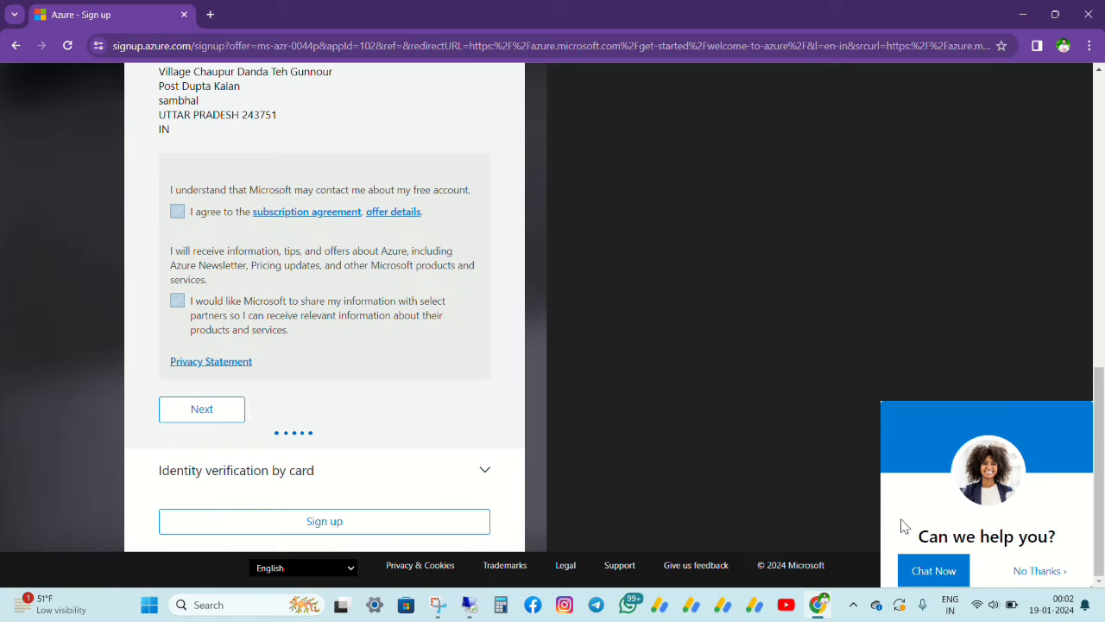
left_click(1045, 570)
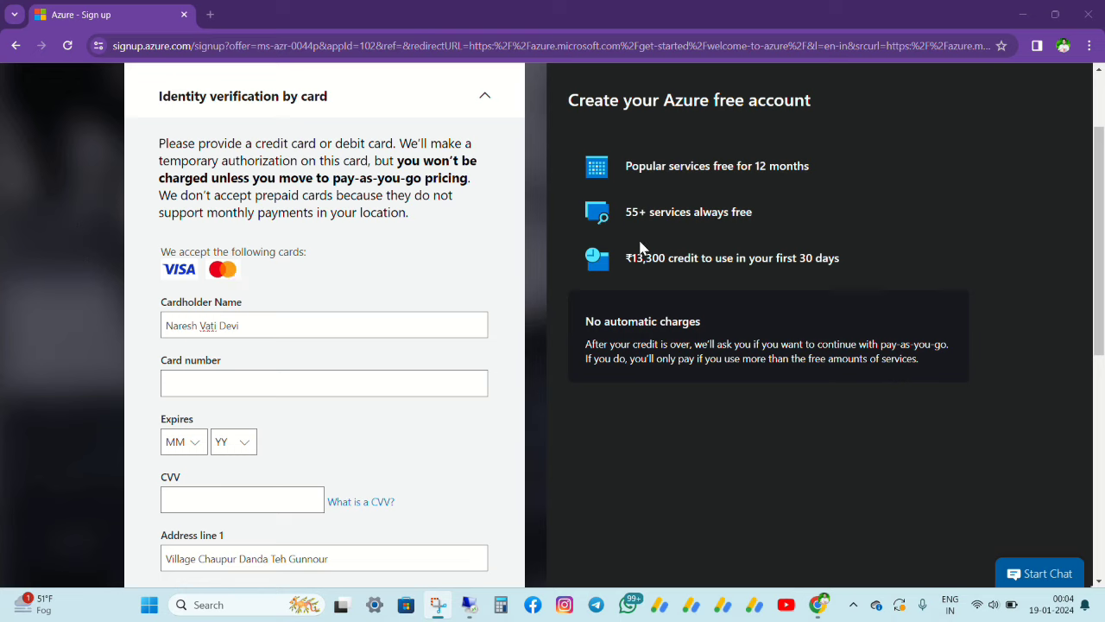
Submit the completed billing address form with the Sign up button
left_click(691, 329)
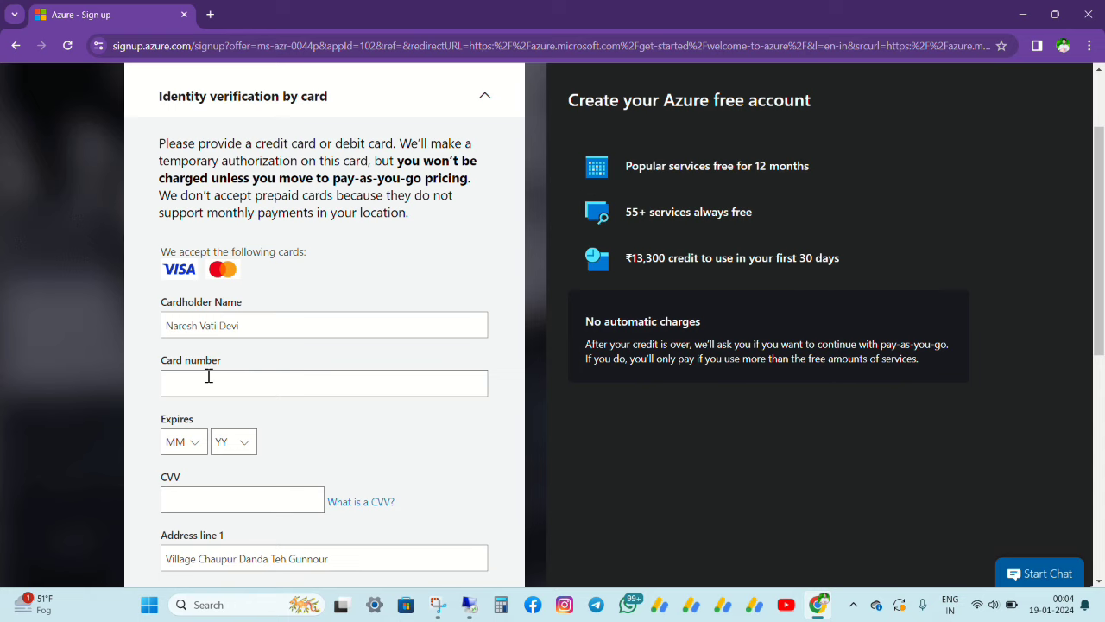
scroll(208, 376, "down", 2)
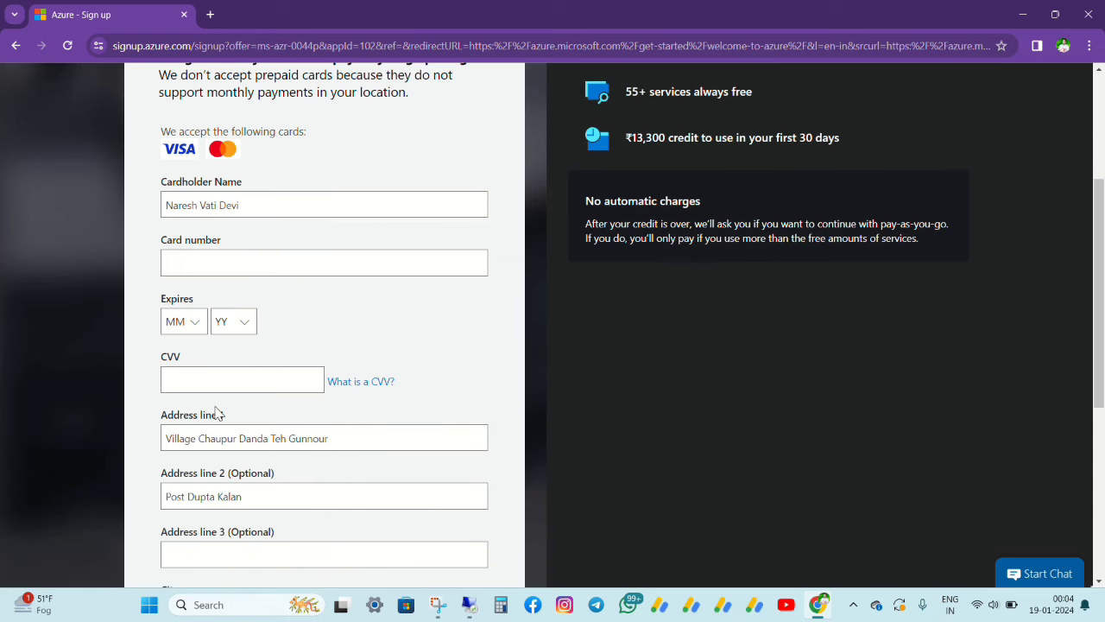
scroll(216, 415, "down", 2)
scroll(217, 395, "up", 4)
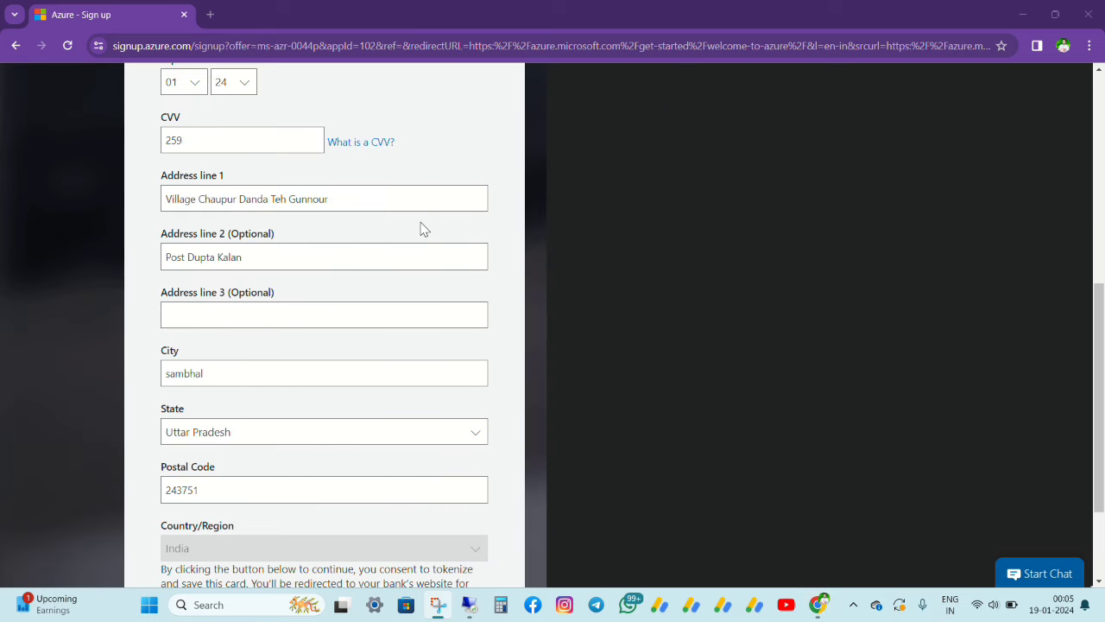
scroll(454, 239, "down", 2)
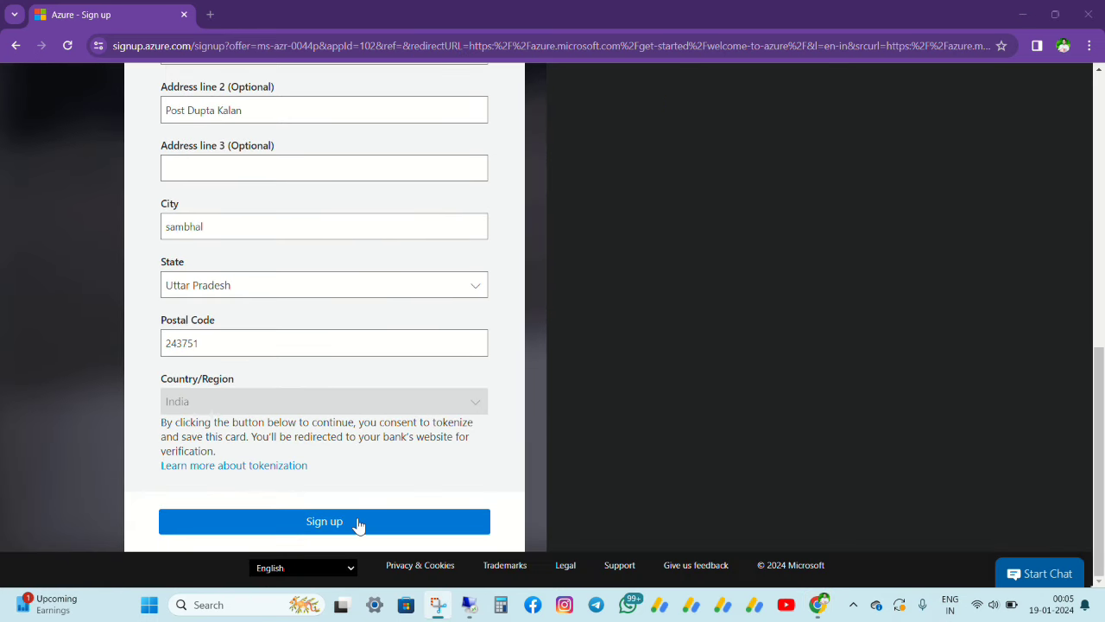
left_click(358, 524)
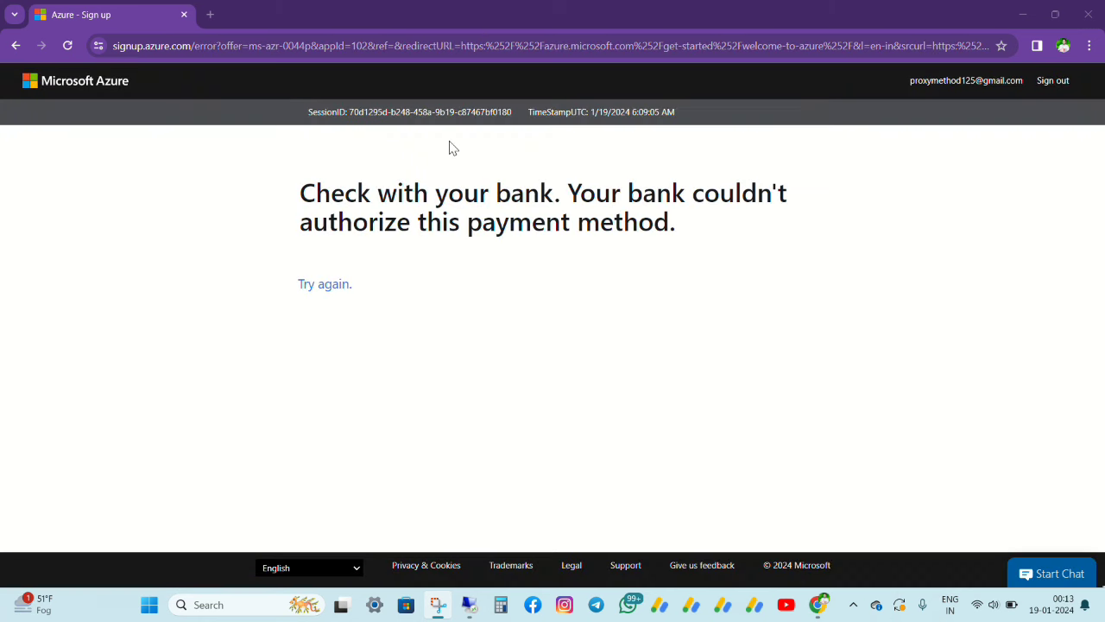
Highlight and then deselect the bank authorization error message
left_click_drag(295, 201, 734, 226)
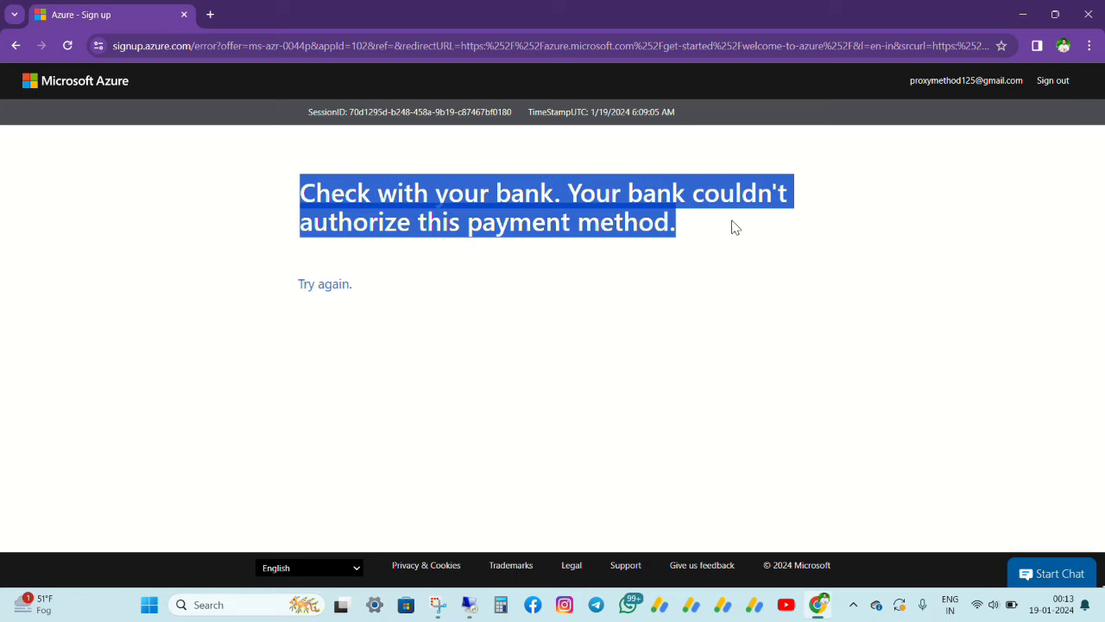
left_click(734, 226)
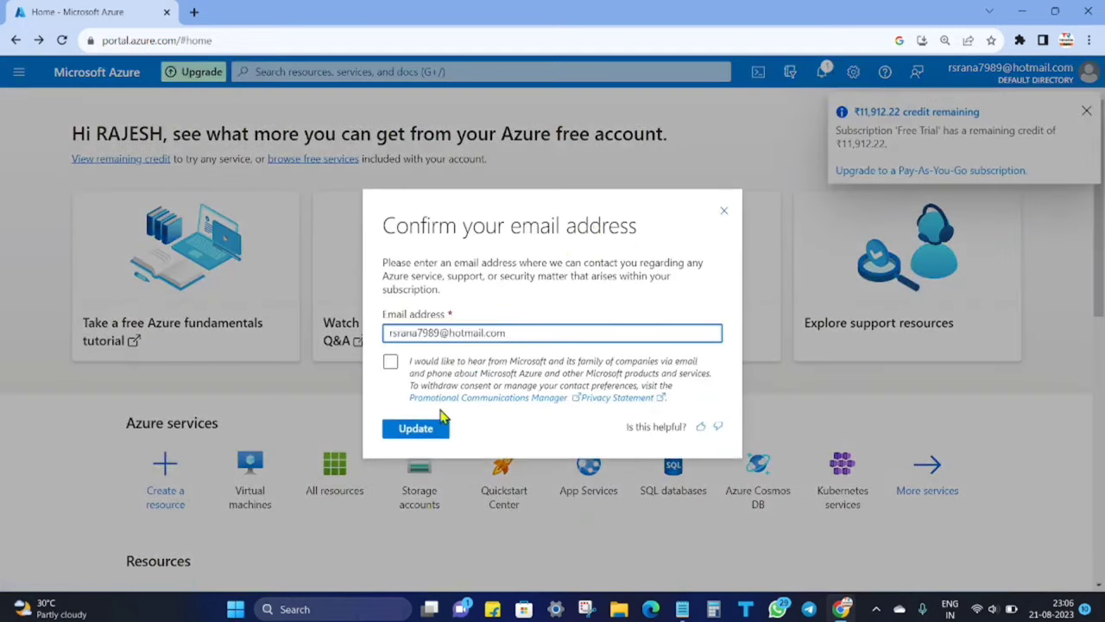
Confirm the contact e-mail address with Azure communications consent and save it
left_click(395, 370)
left_click(390, 338)
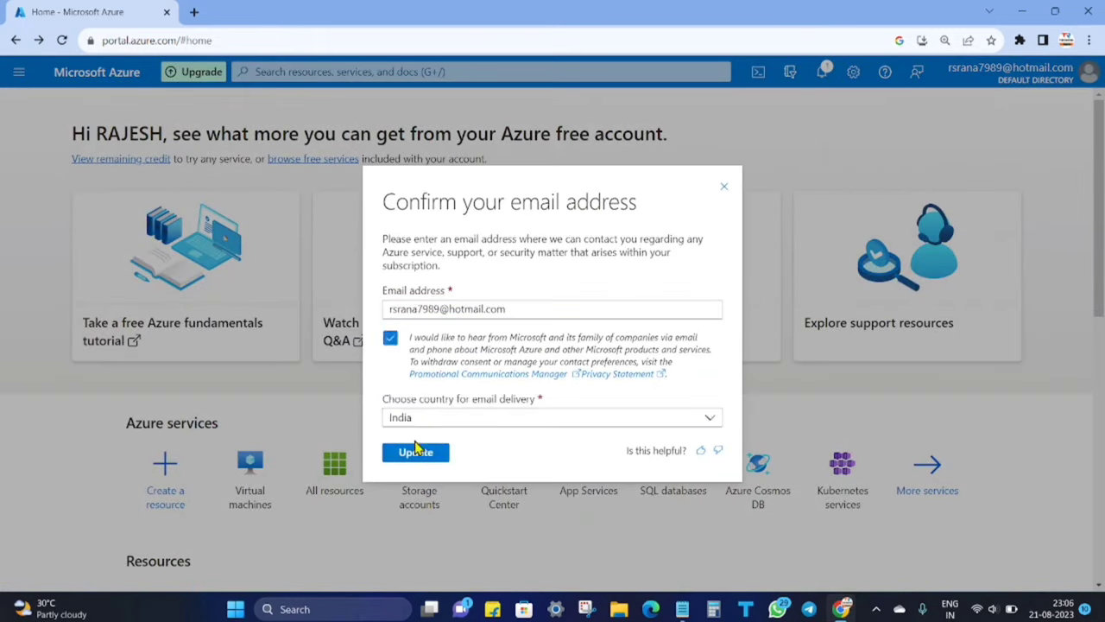
left_click(416, 452)
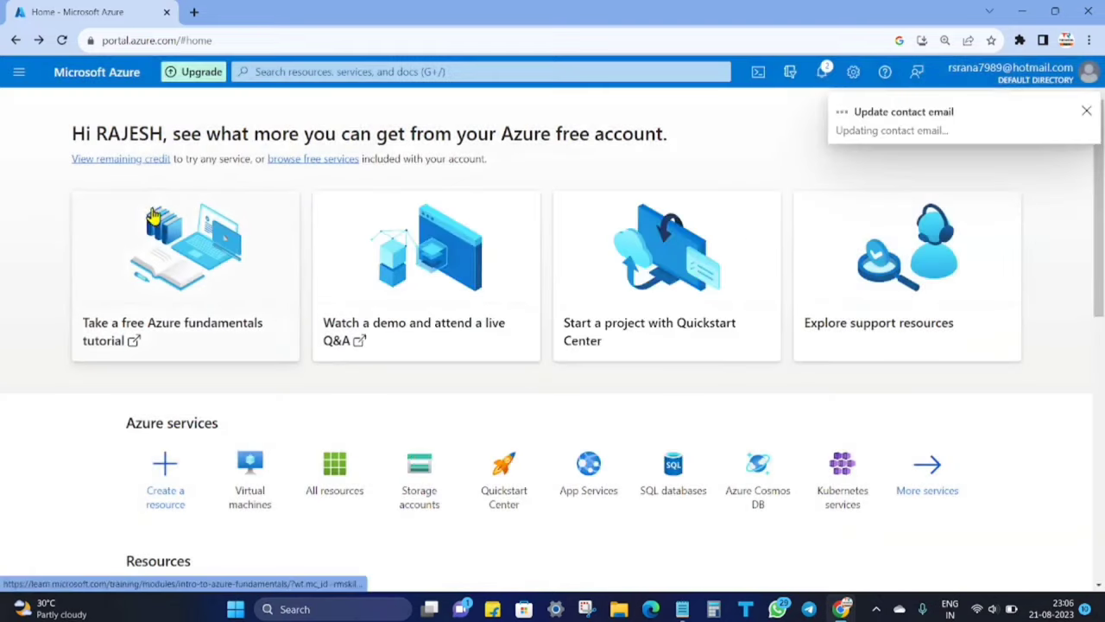
Choose Create > Azure virtual machine from the Virtual machines tile
scroll(259, 232, "down", 3)
scroll(264, 233, "up", 2)
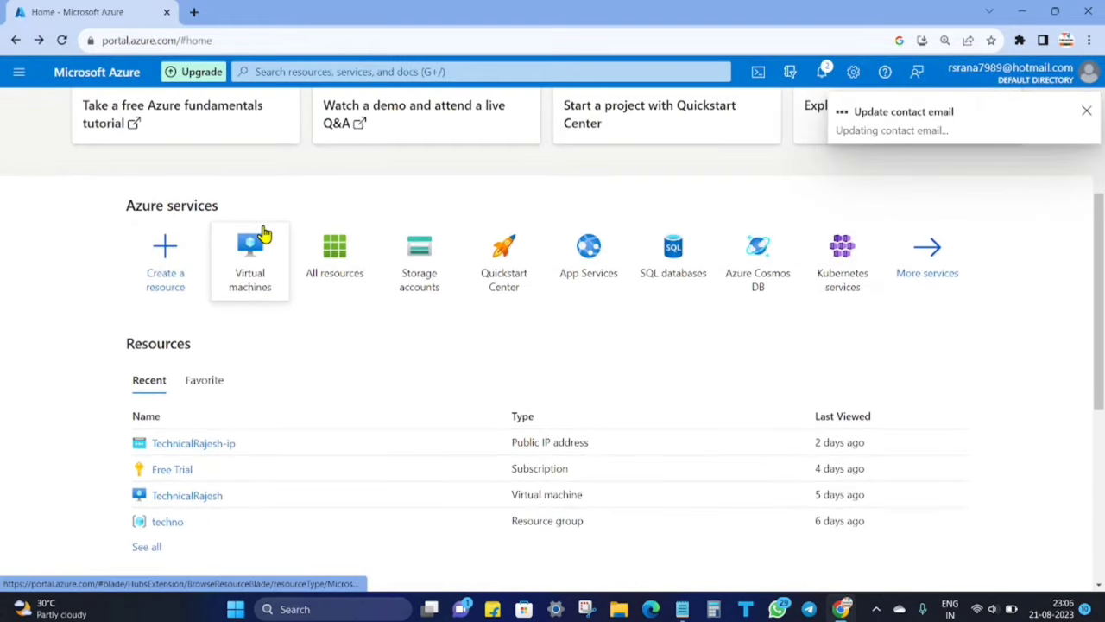
scroll(264, 233, "down", 2)
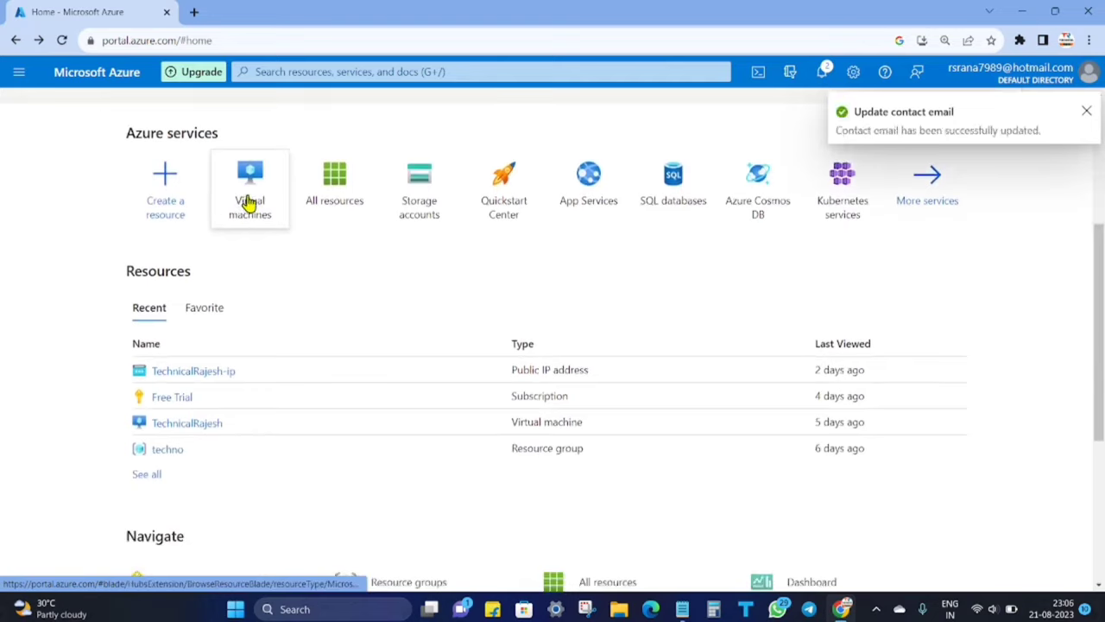
mouse_move(249, 202)
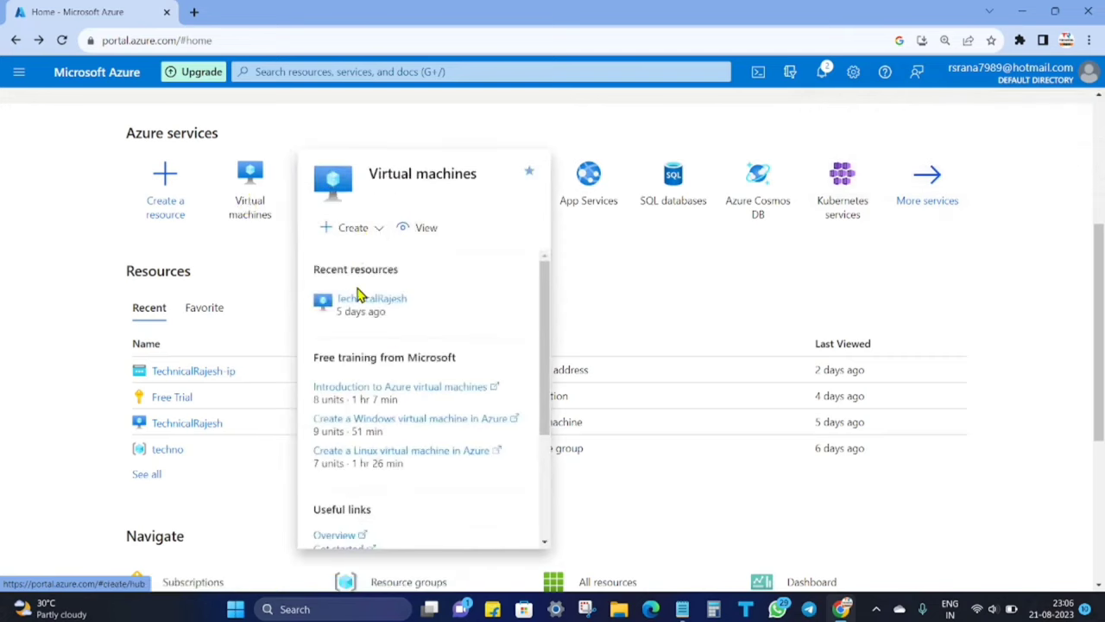
left_click(232, 253)
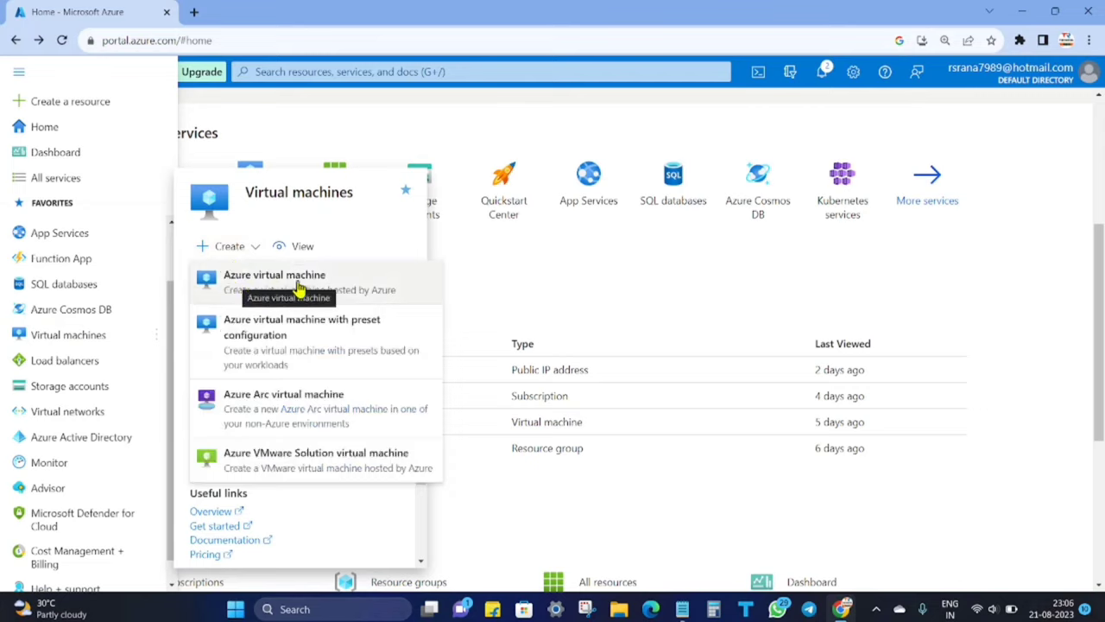
left_click(232, 323)
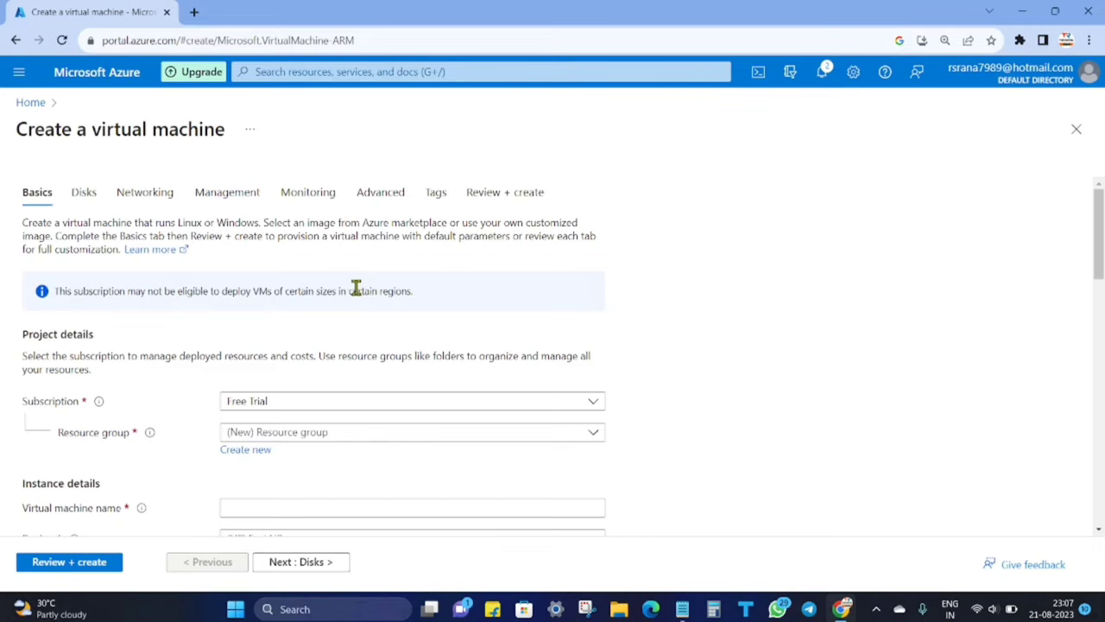
Keep Free Trial as the virtual machine's subscription
scroll(349, 291, "down", 1)
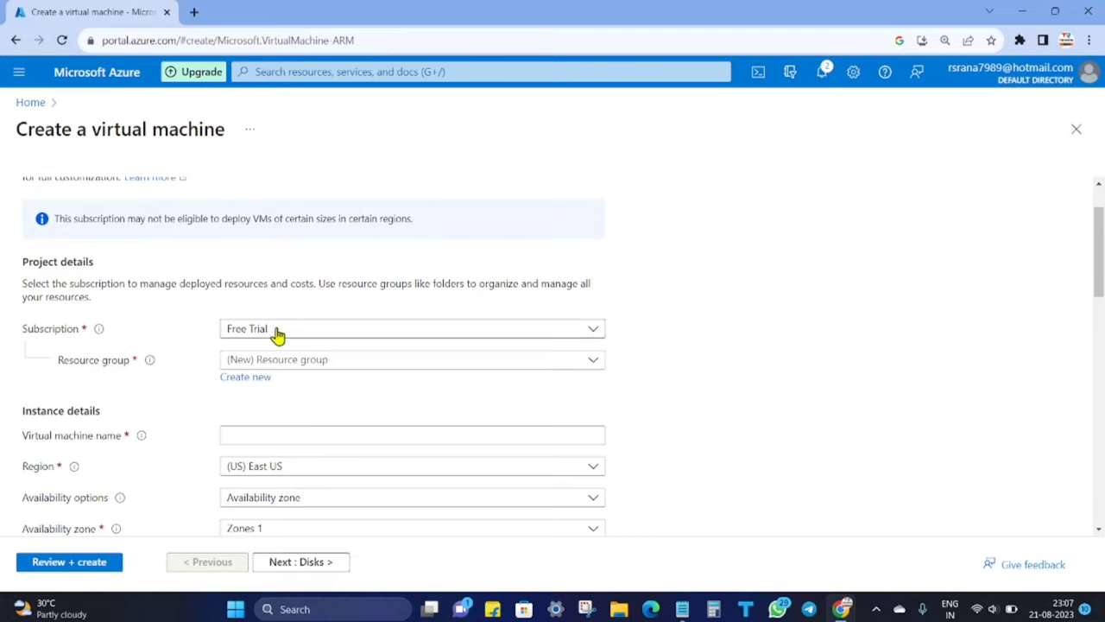
left_click(222, 329)
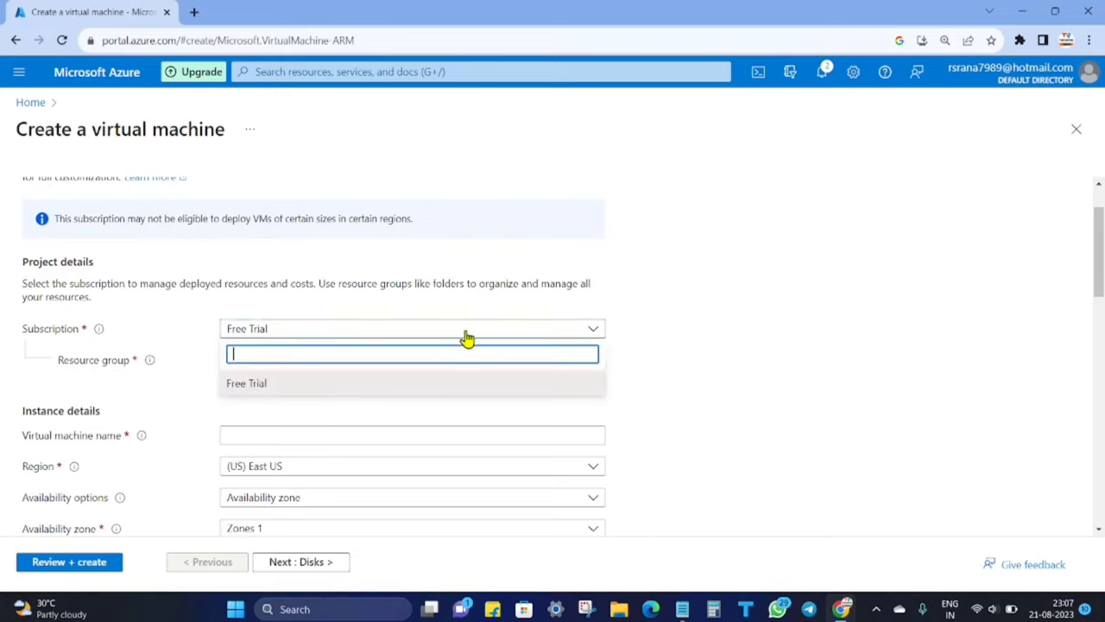
left_click(587, 336)
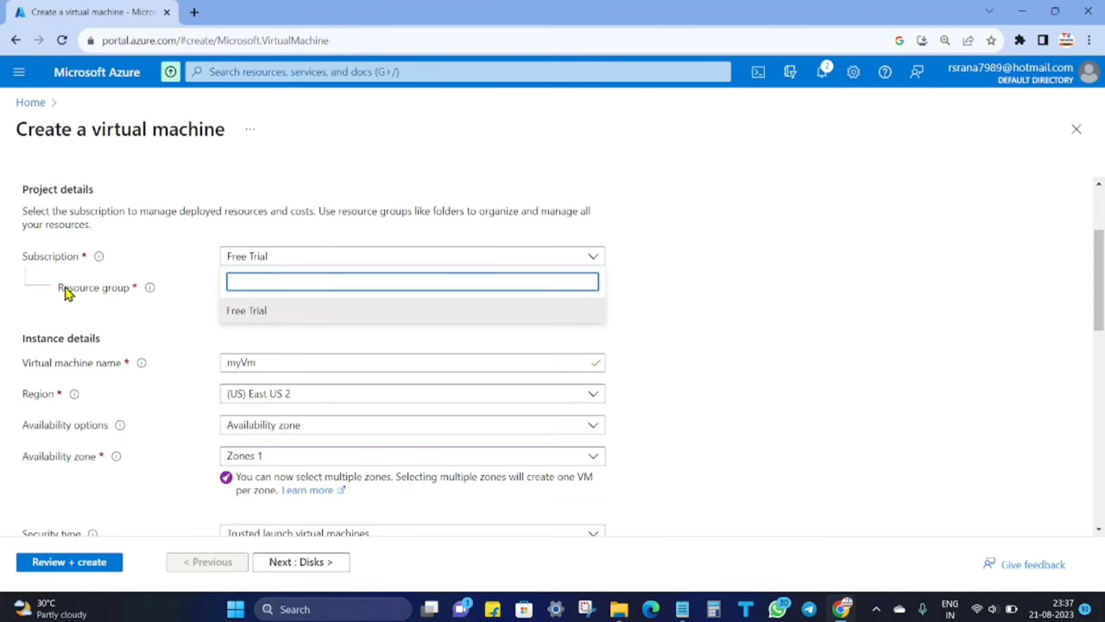
left_click(87, 294)
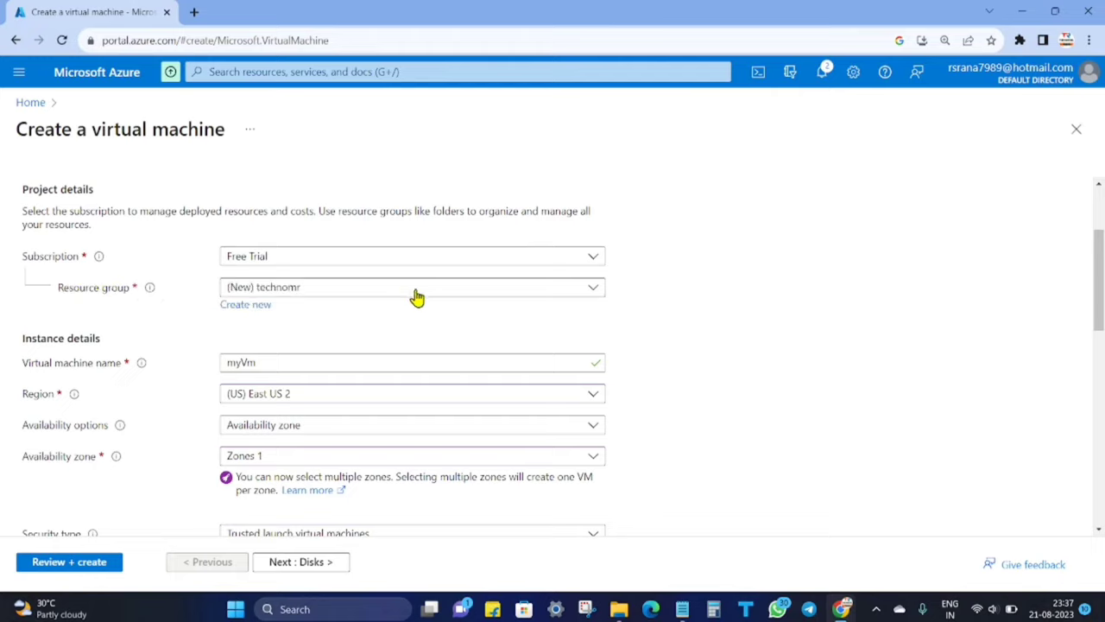
Create a new resource group named technomr for the VM
left_click(591, 292)
left_click(184, 339)
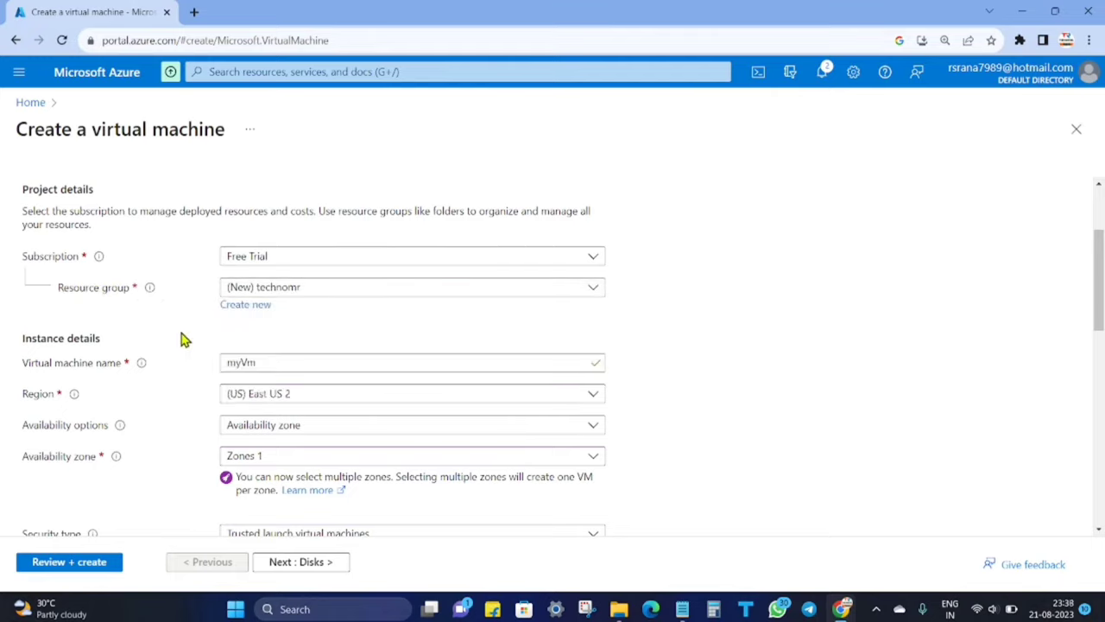
left_click(245, 309)
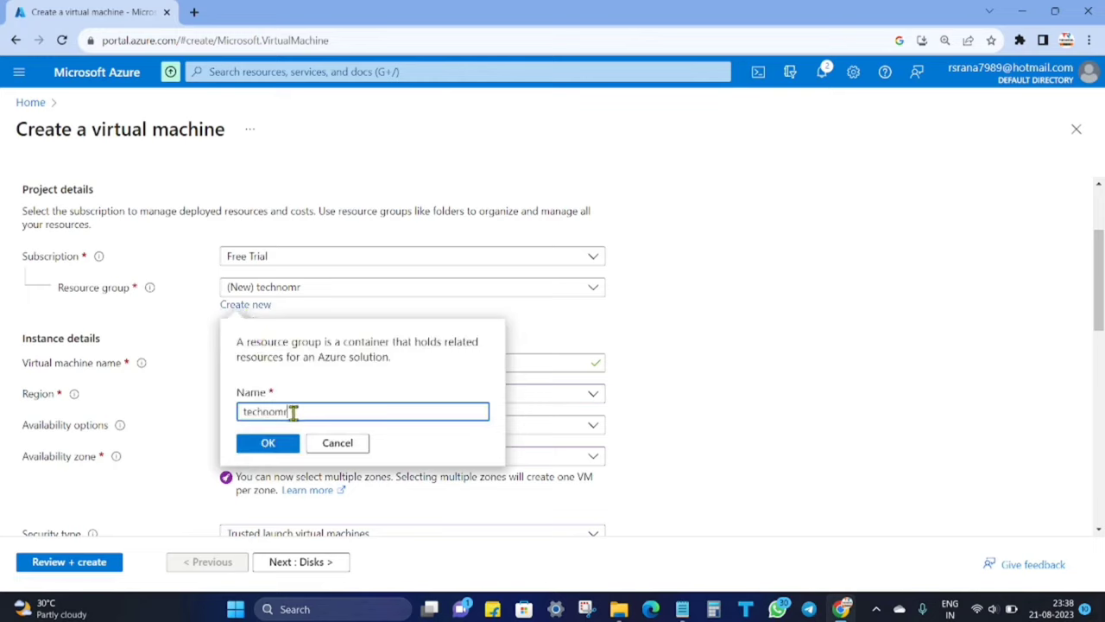
left_click(278, 444)
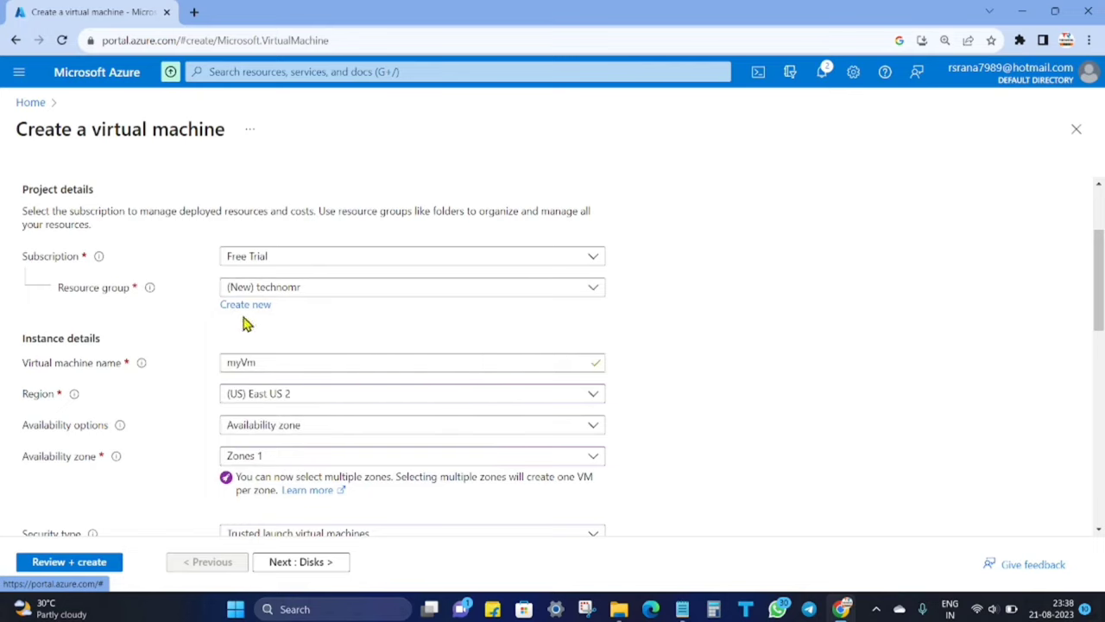
scroll(238, 318, "down", 1)
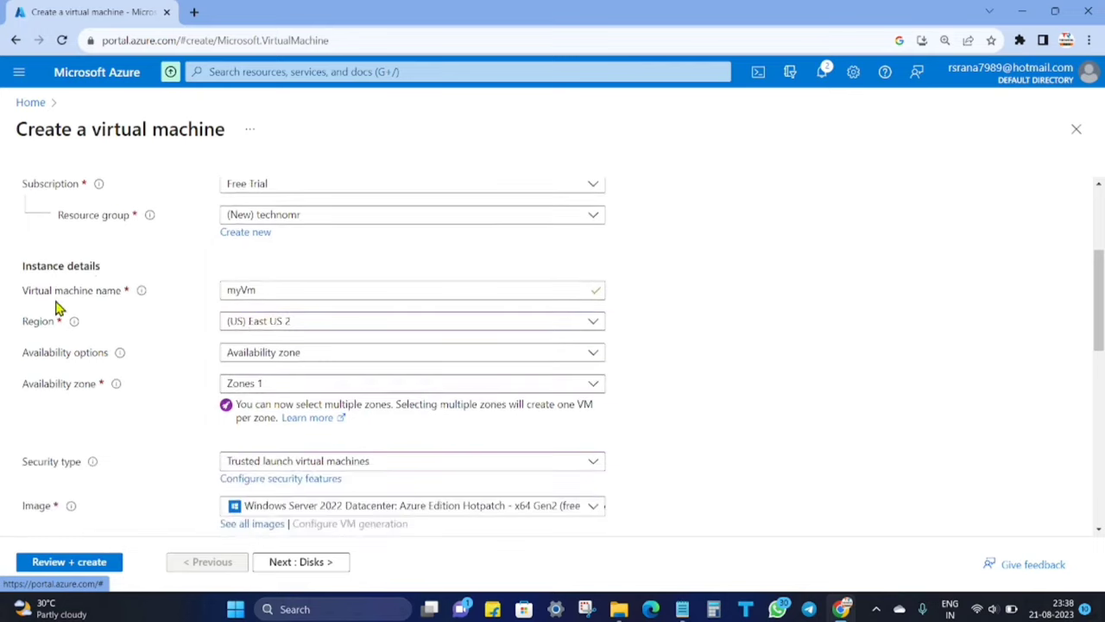
Name the virtual machine TechnicalRajesh
left_click_drag(33, 309, 135, 314)
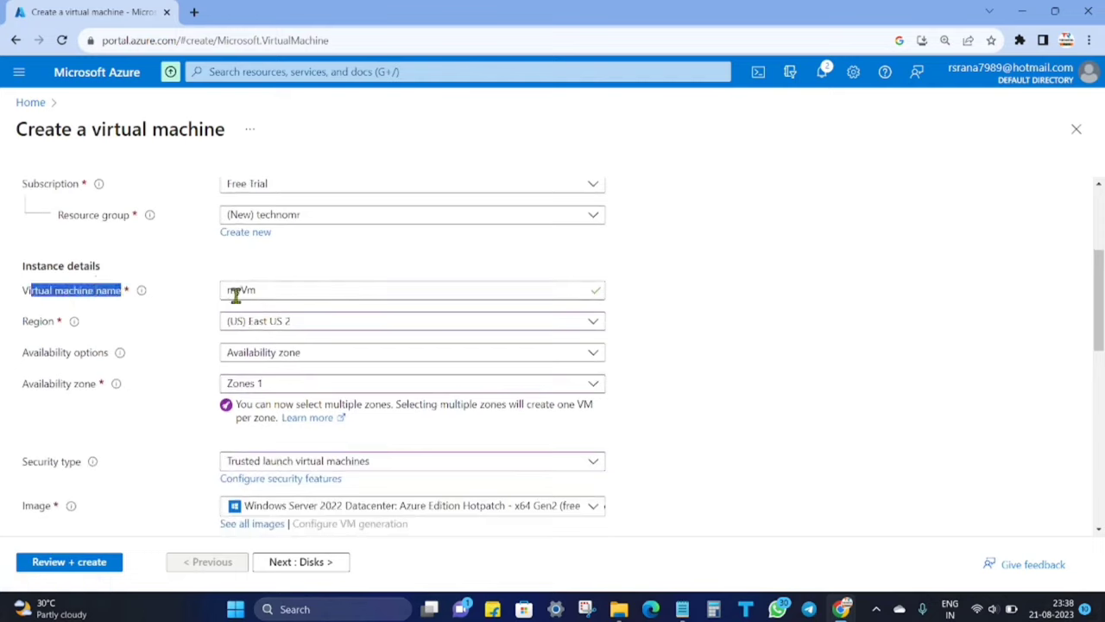
left_click(267, 296)
type("TechnicalRajesh")
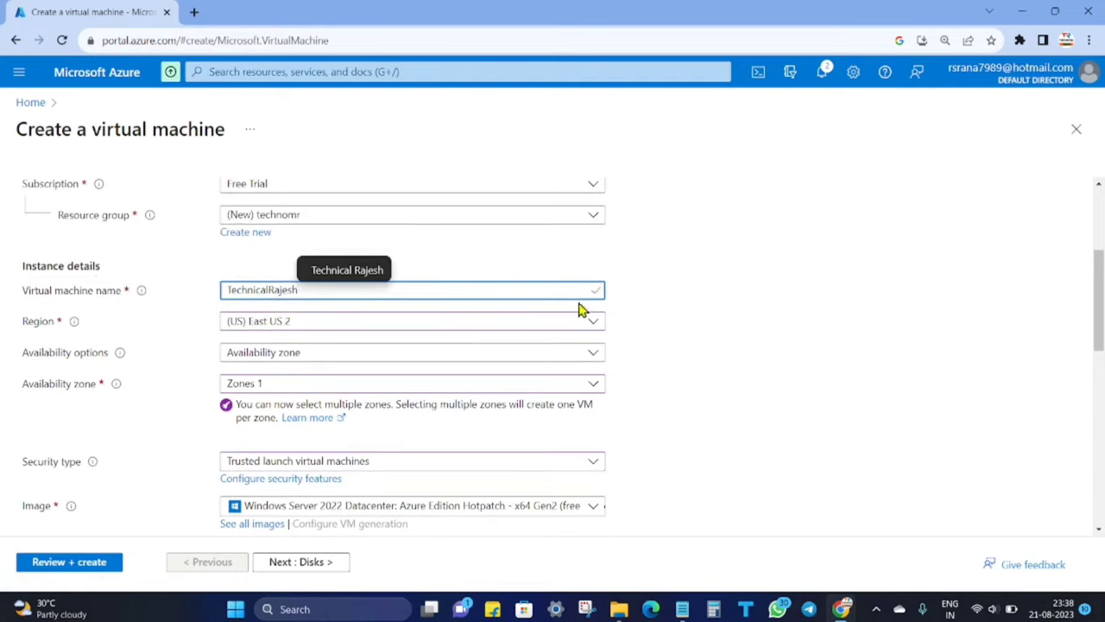
mouse_move(143, 294)
left_click(608, 298)
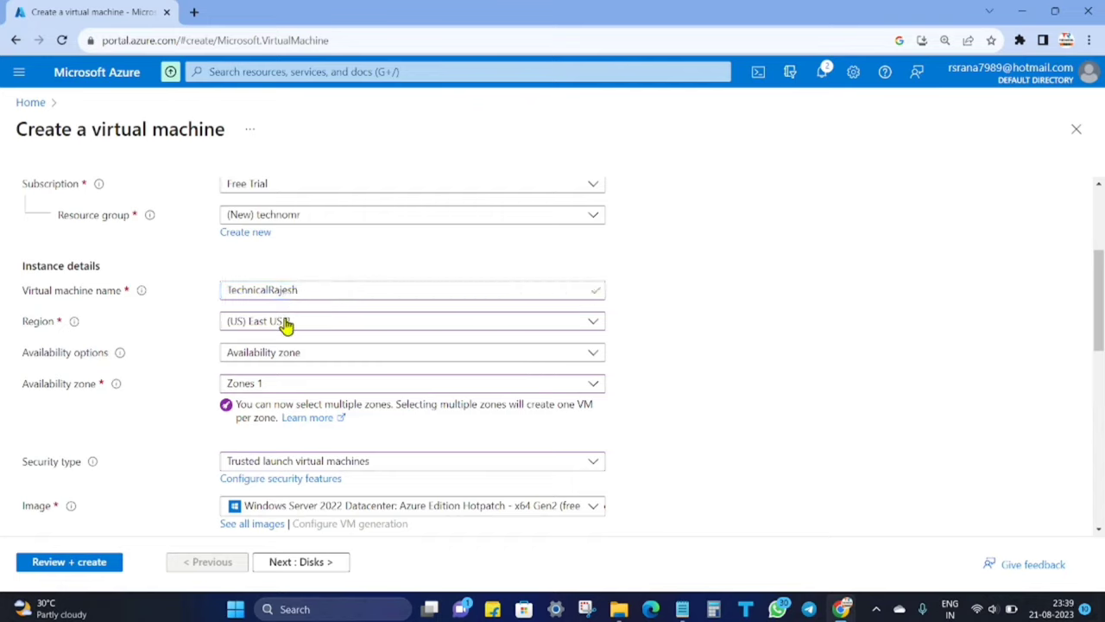
Set the region to (US) East US and keep Availability zone as availability option
mouse_move(73, 327)
left_click(588, 323)
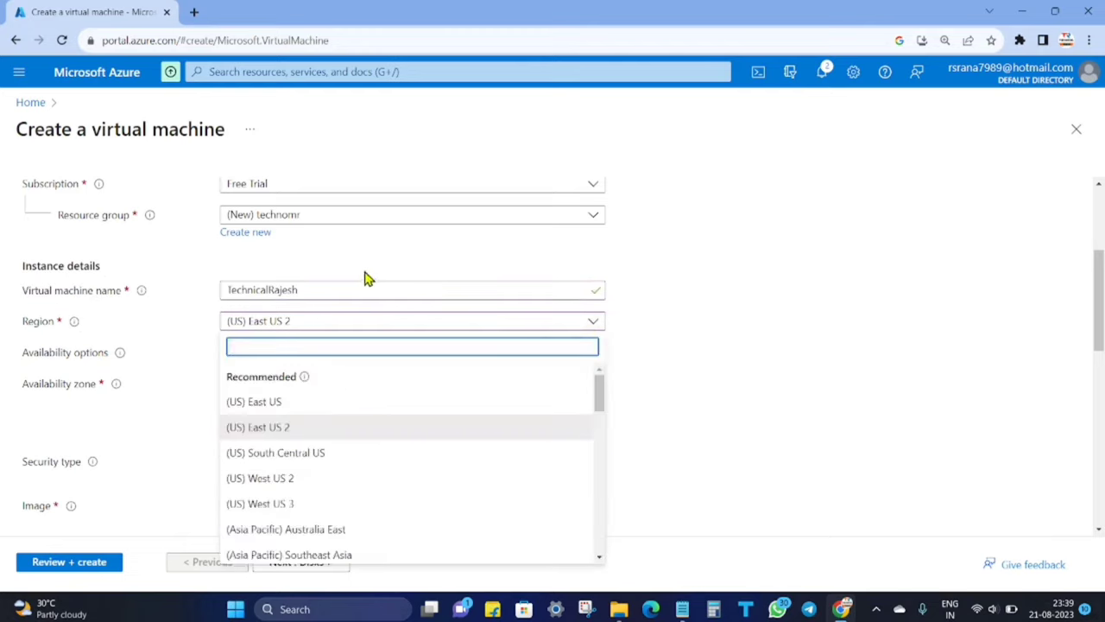
left_click(247, 404)
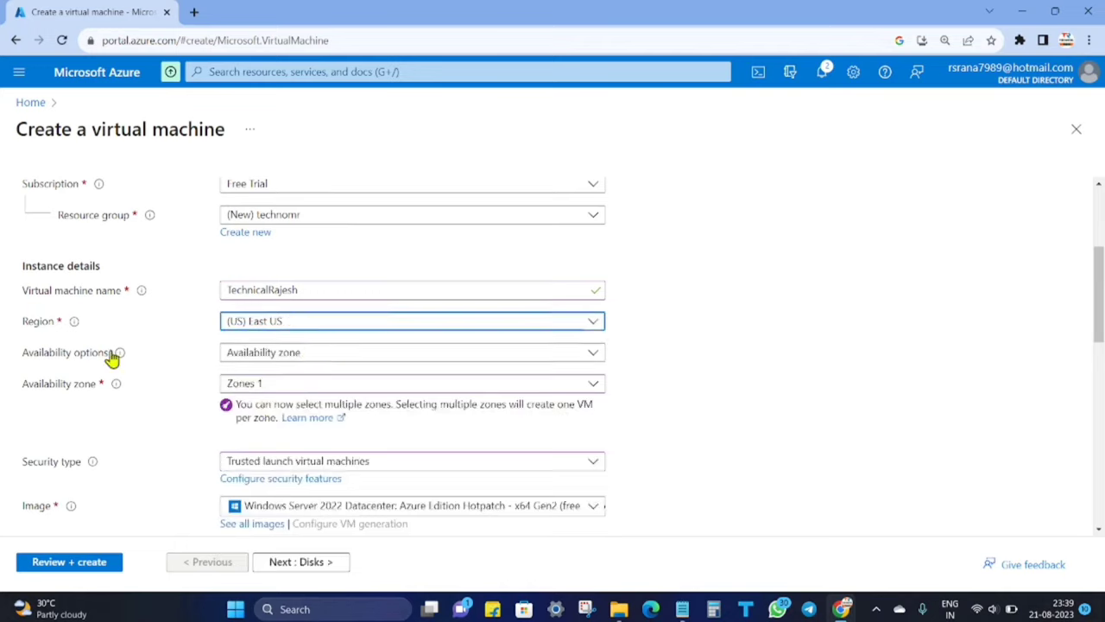
left_click(296, 360)
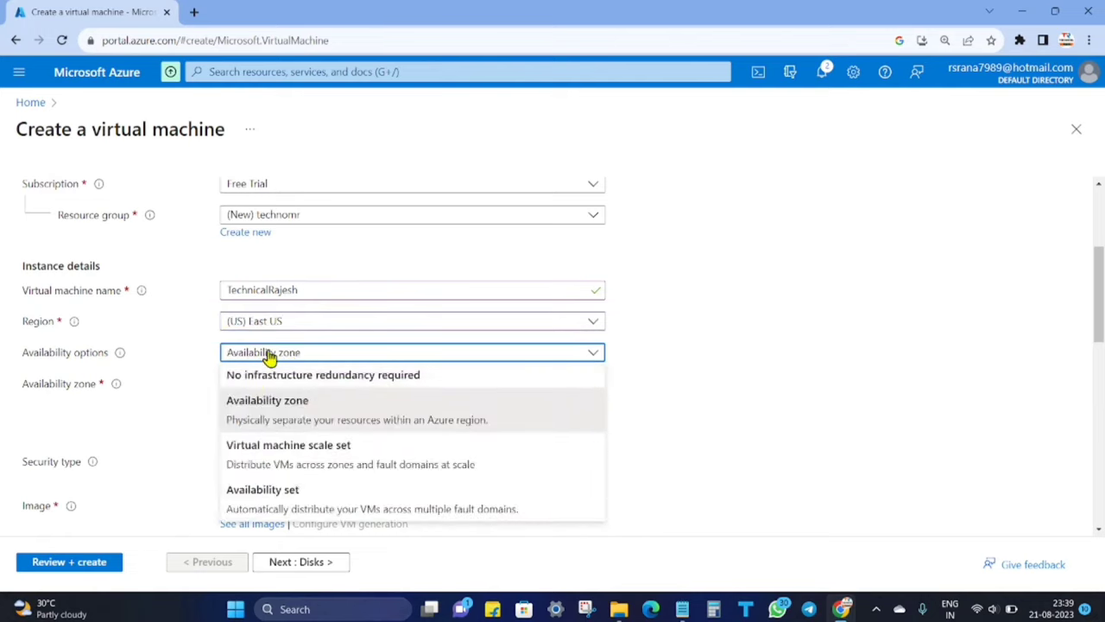
left_click(268, 358)
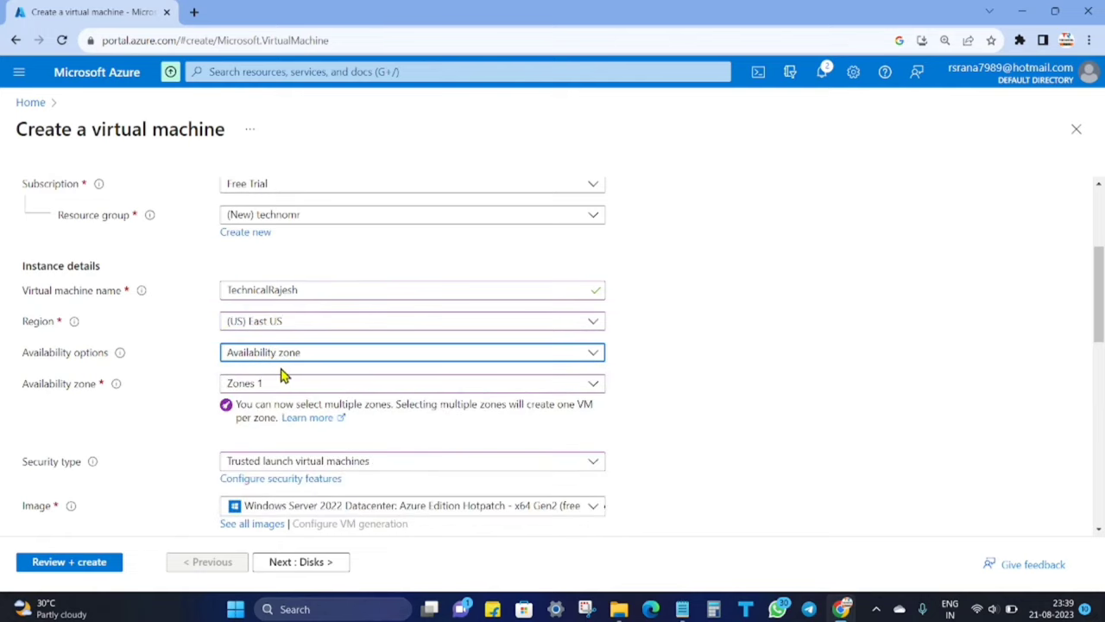
Change the security type from Trusted launch to Standard
scroll(284, 375, "down", 1)
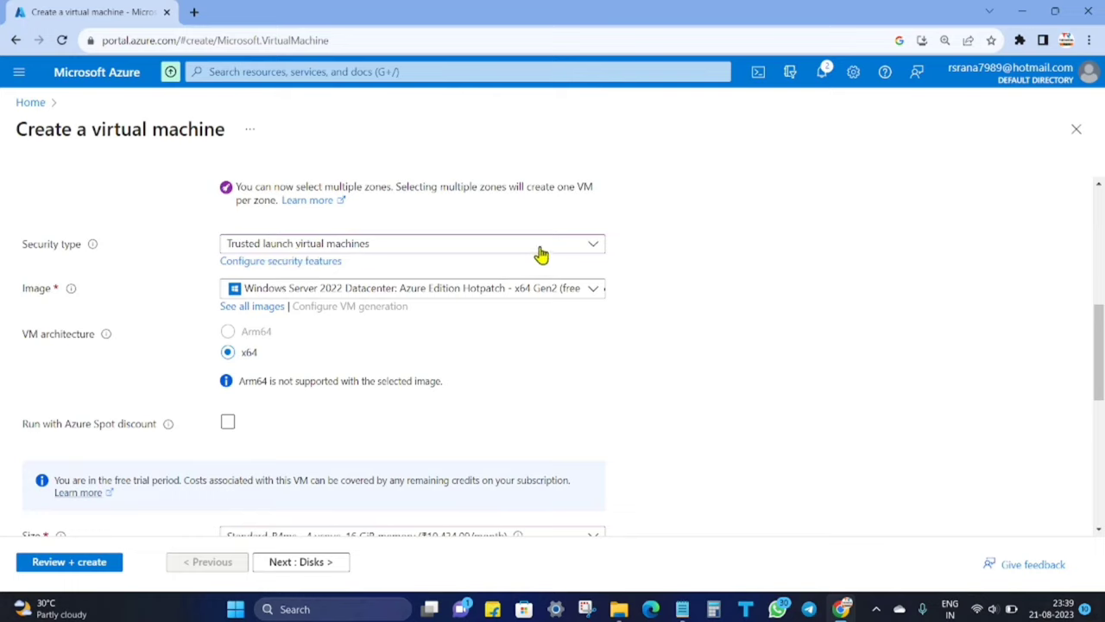
left_click(591, 248)
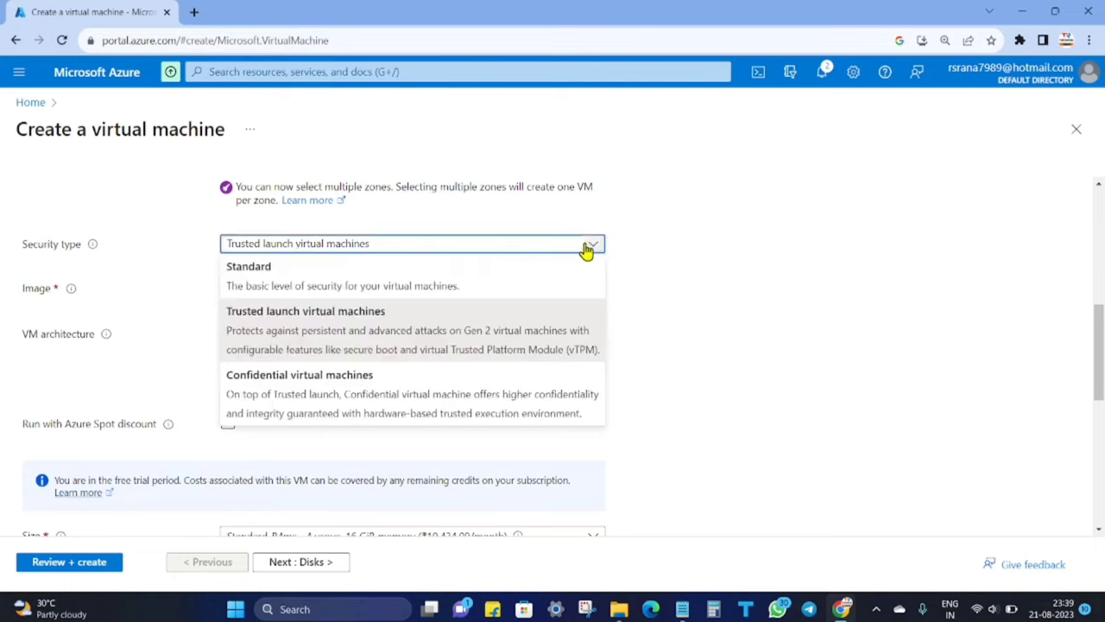
left_click(283, 270)
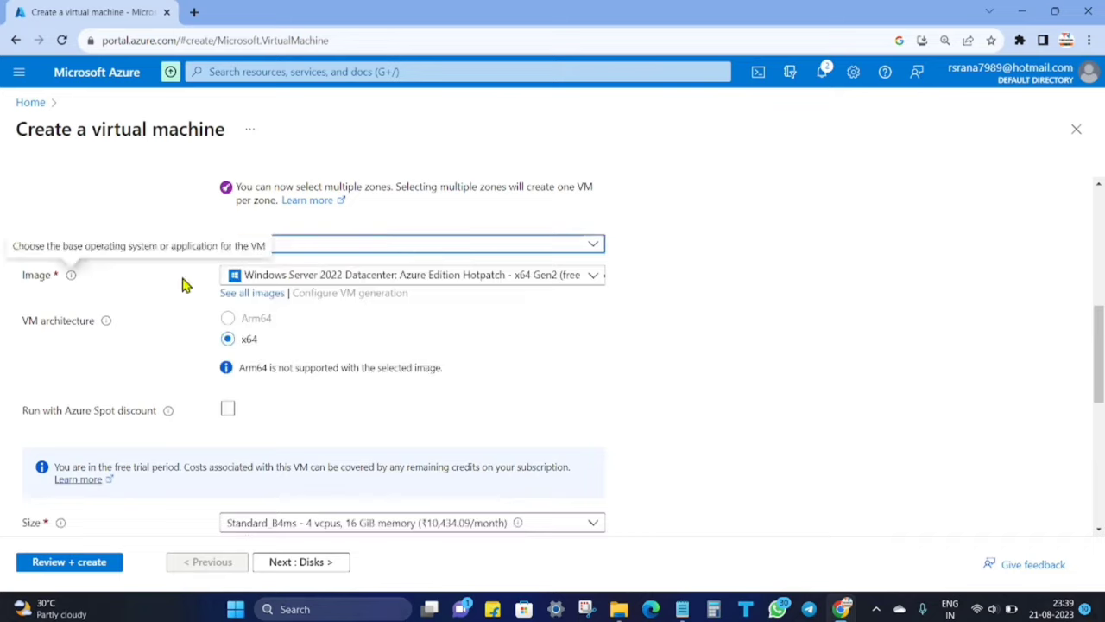
Keep the Windows Server 2022 Datacenter image and leave Run with Azure Spot discount unchecked
left_click(277, 284)
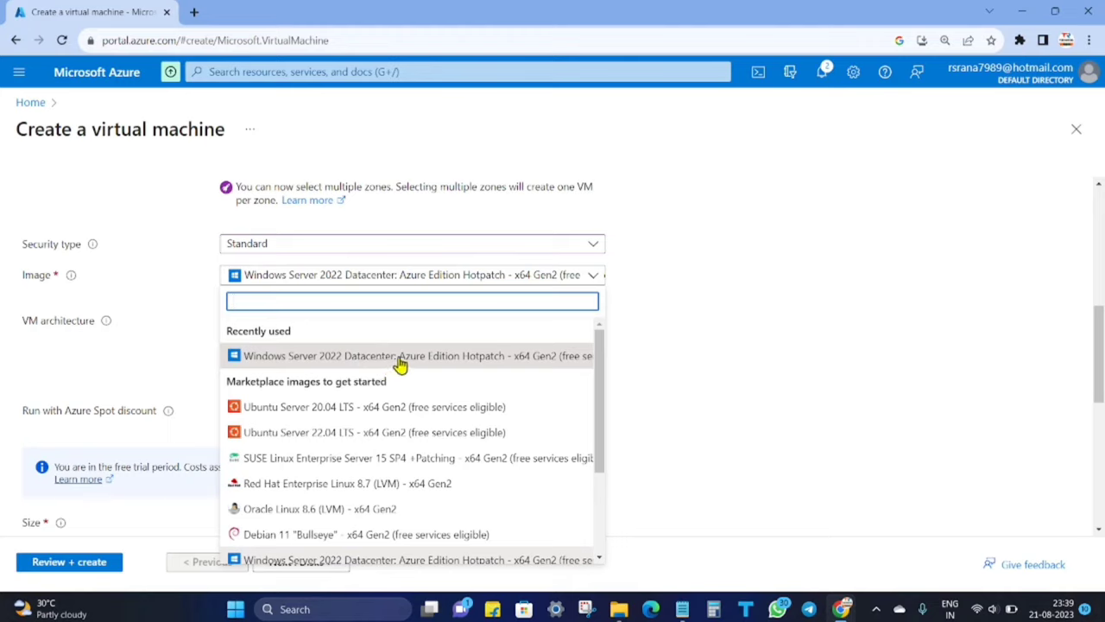
left_click(502, 359)
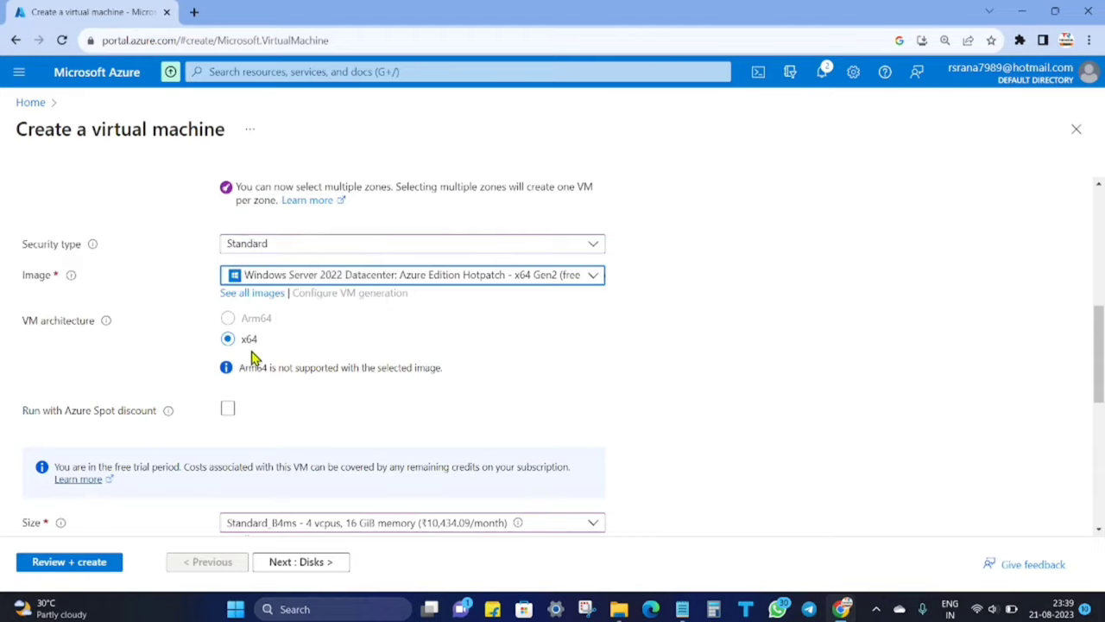
scroll(319, 346, "down", 1)
left_click(320, 346)
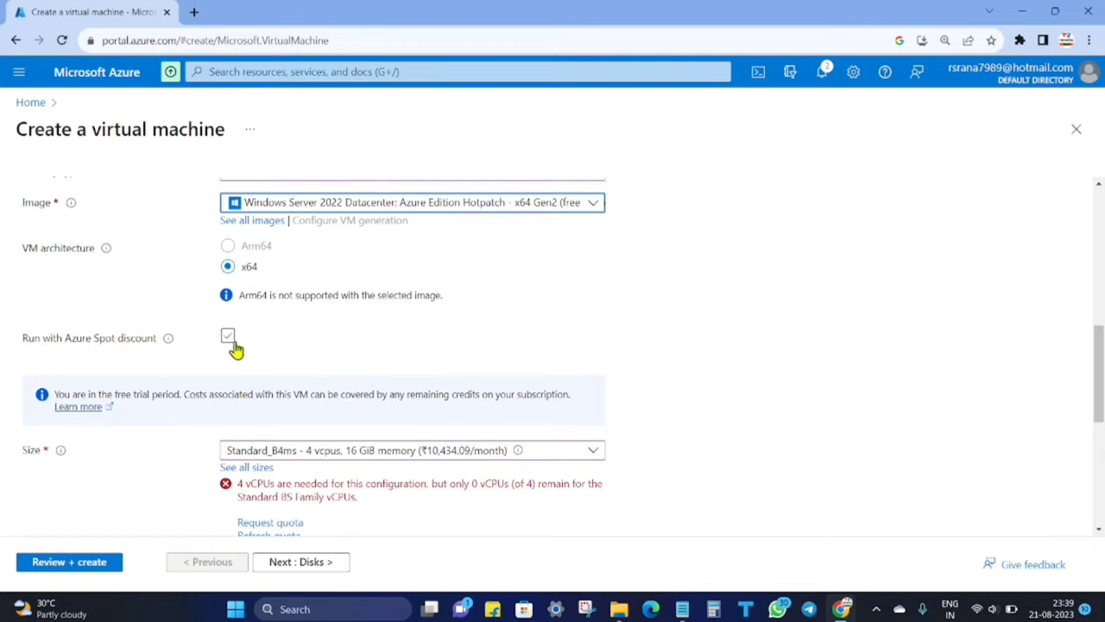
scroll(285, 350, "down", 3)
scroll(234, 320, "up", 2)
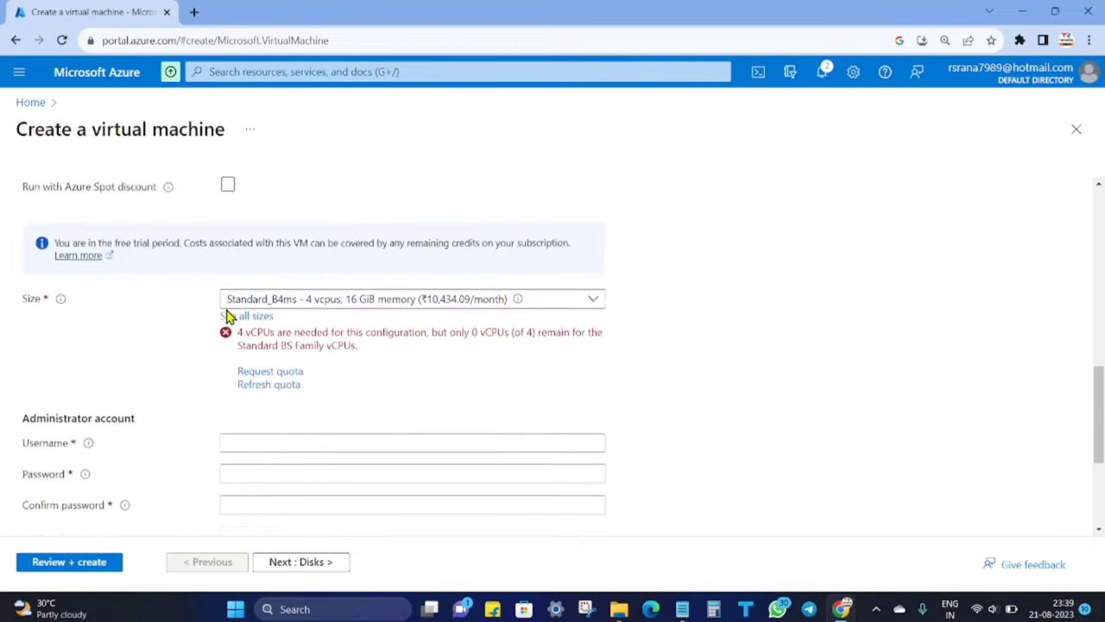
mouse_move(60, 380)
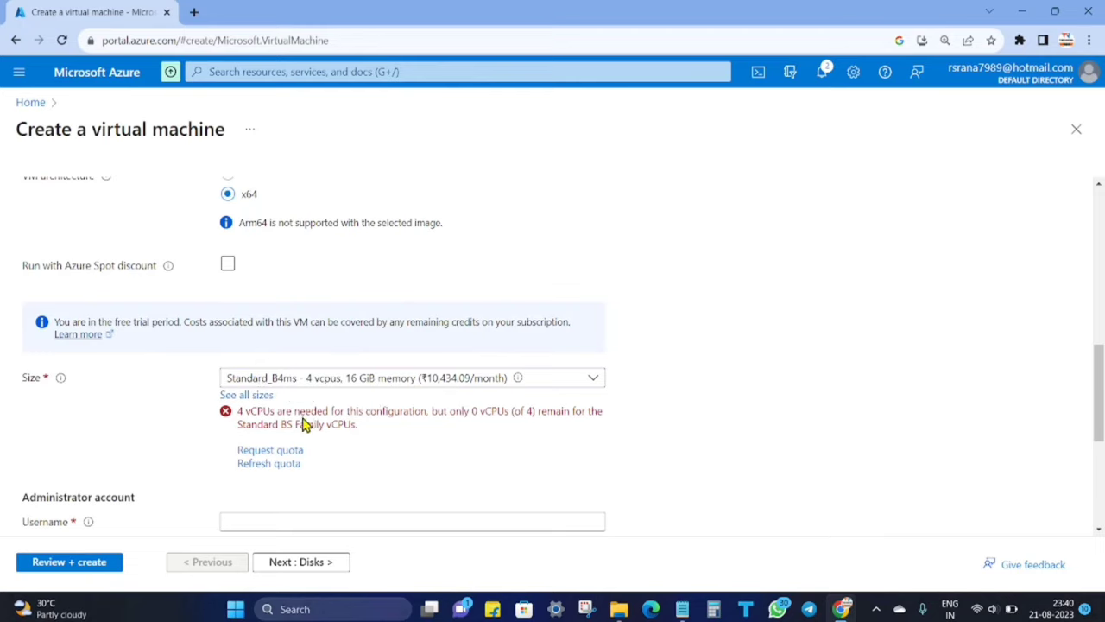
scroll(285, 363, "up", 3)
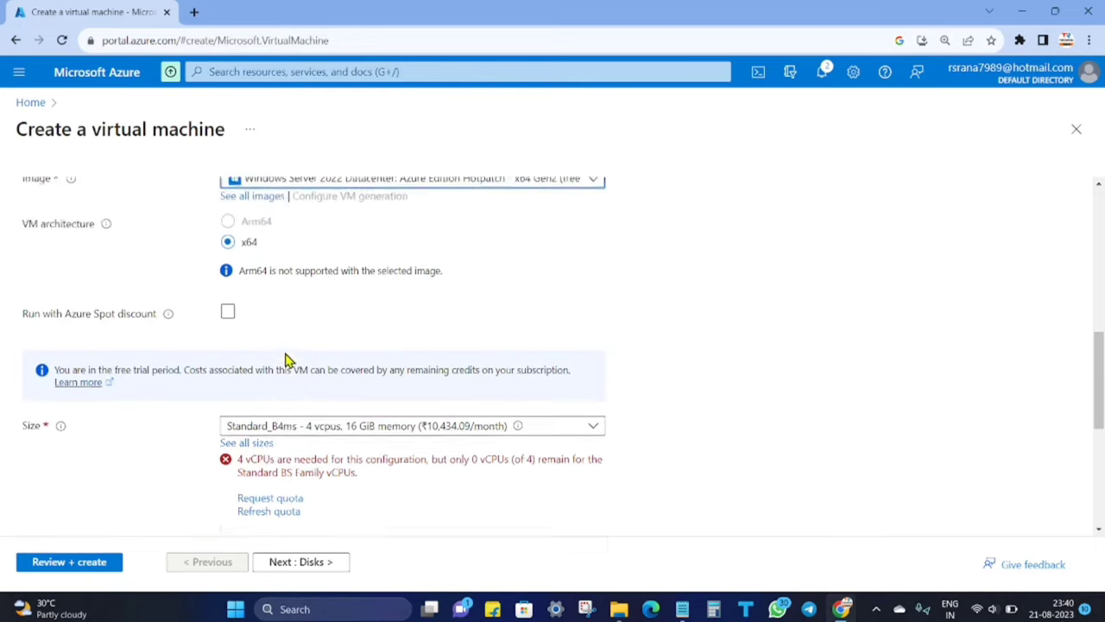
scroll(289, 361, "up", 2)
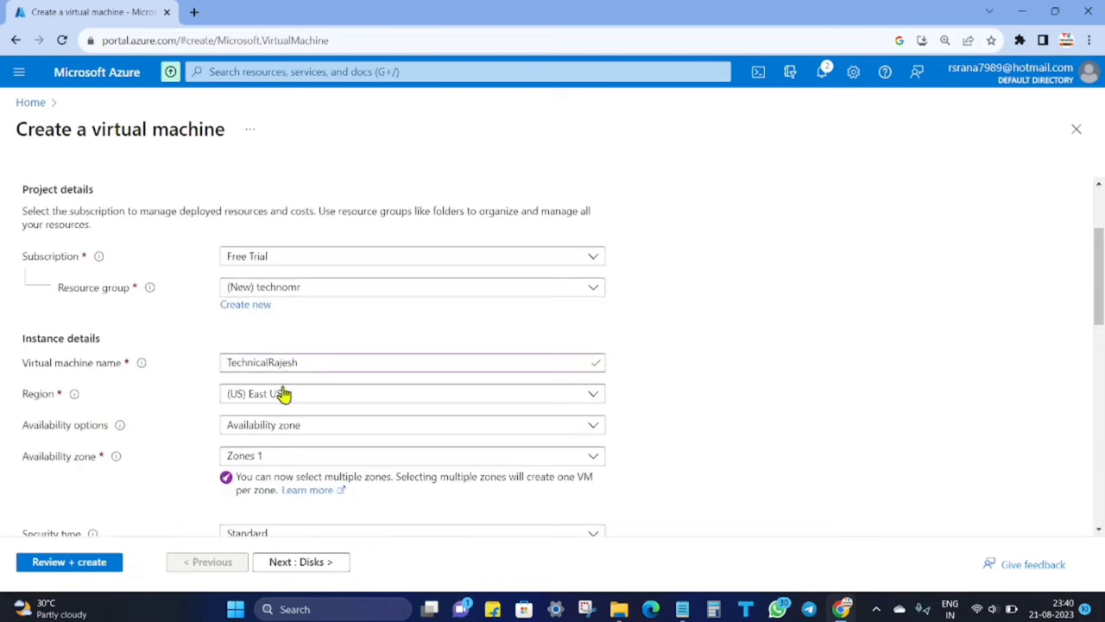
Change the VM region to (US) East US 2
left_click(336, 402)
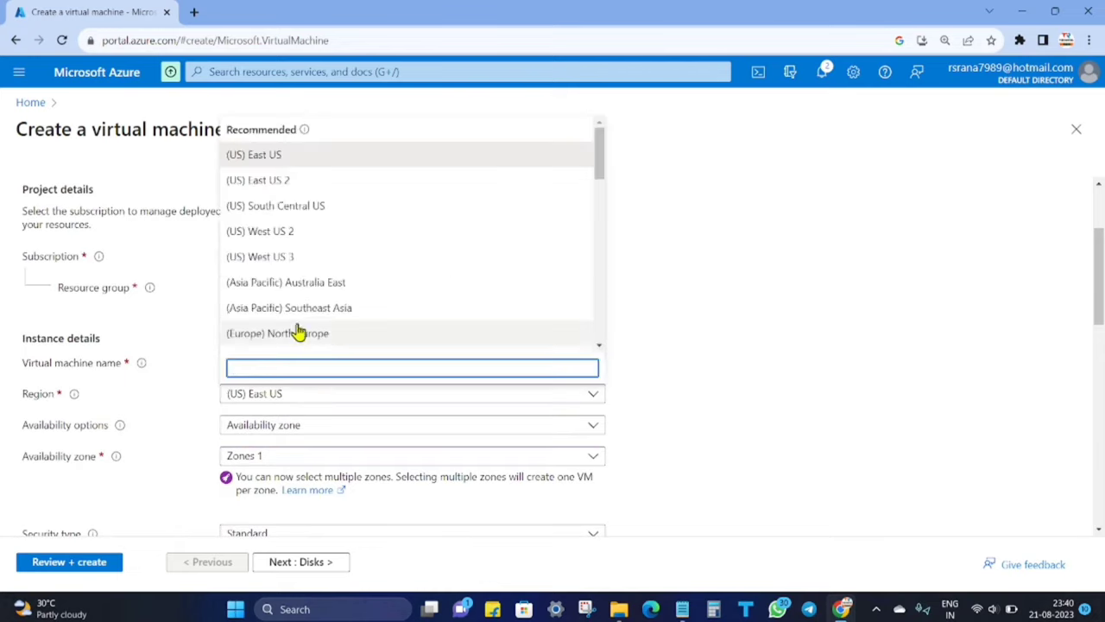
left_click(248, 183)
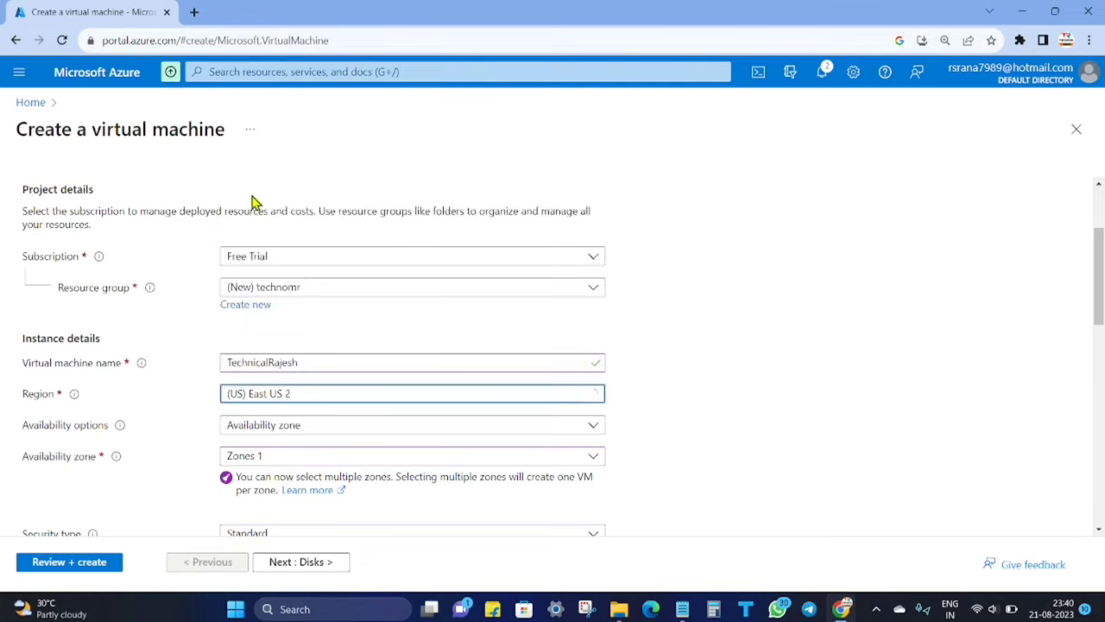
scroll(271, 287, "down", 1)
scroll(275, 298, "down", 1)
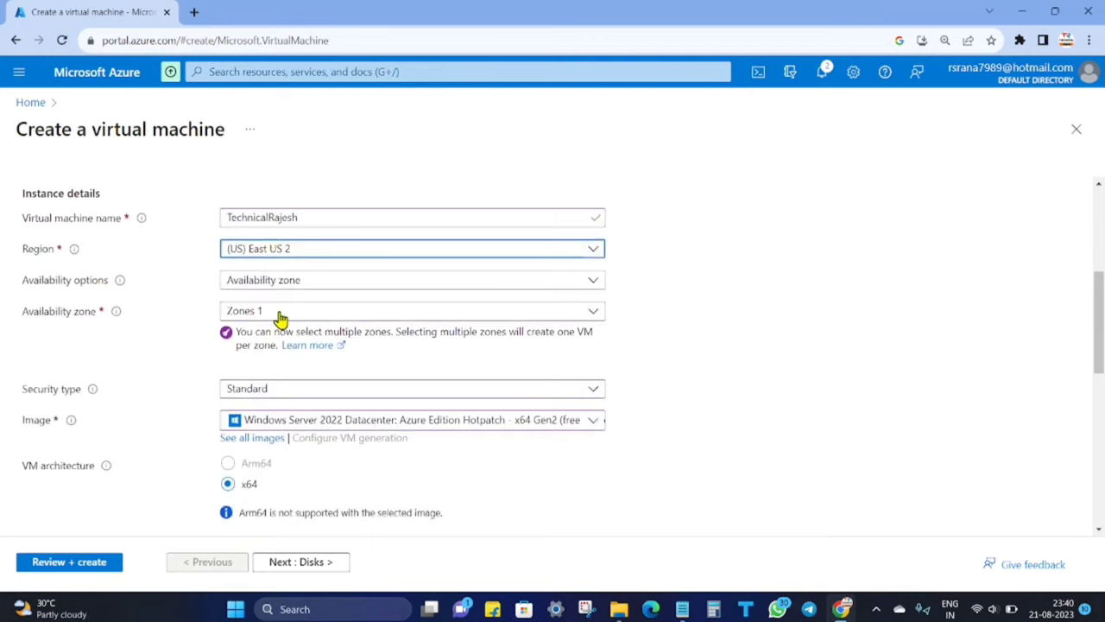
scroll(281, 319, "down", 4)
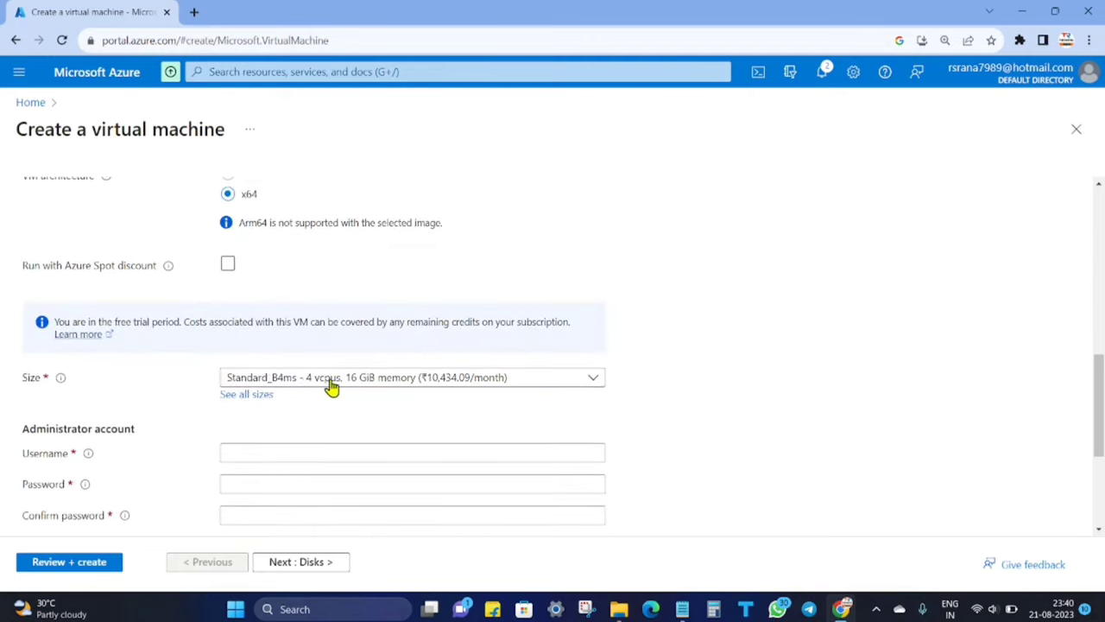
Open the VM size dropdown, where Standard_B4ms is selected
left_click(440, 384)
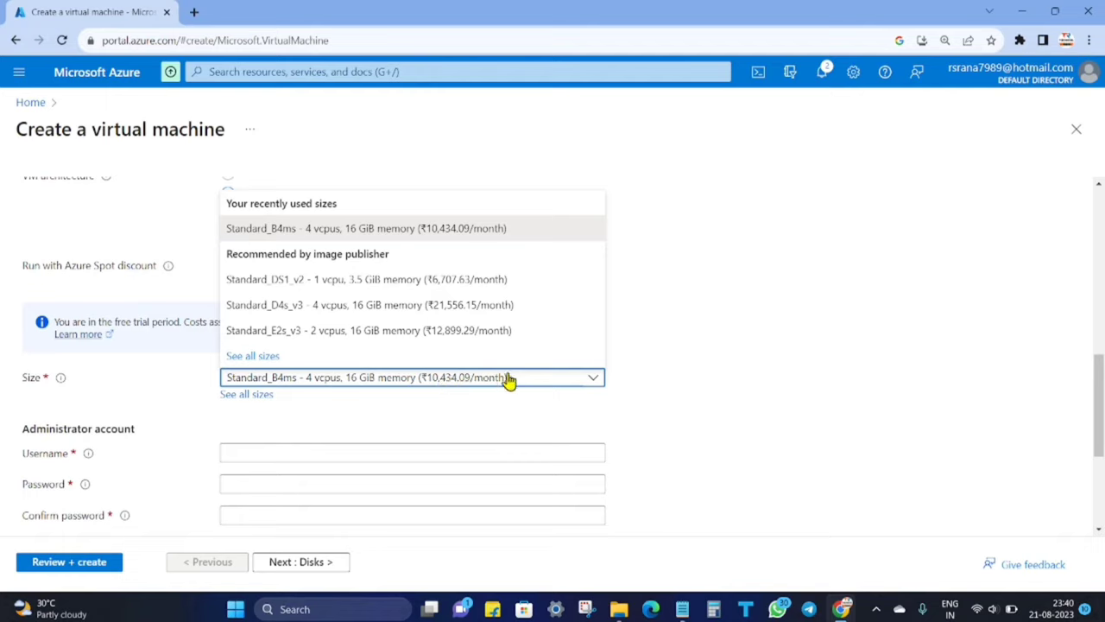
left_click(462, 382)
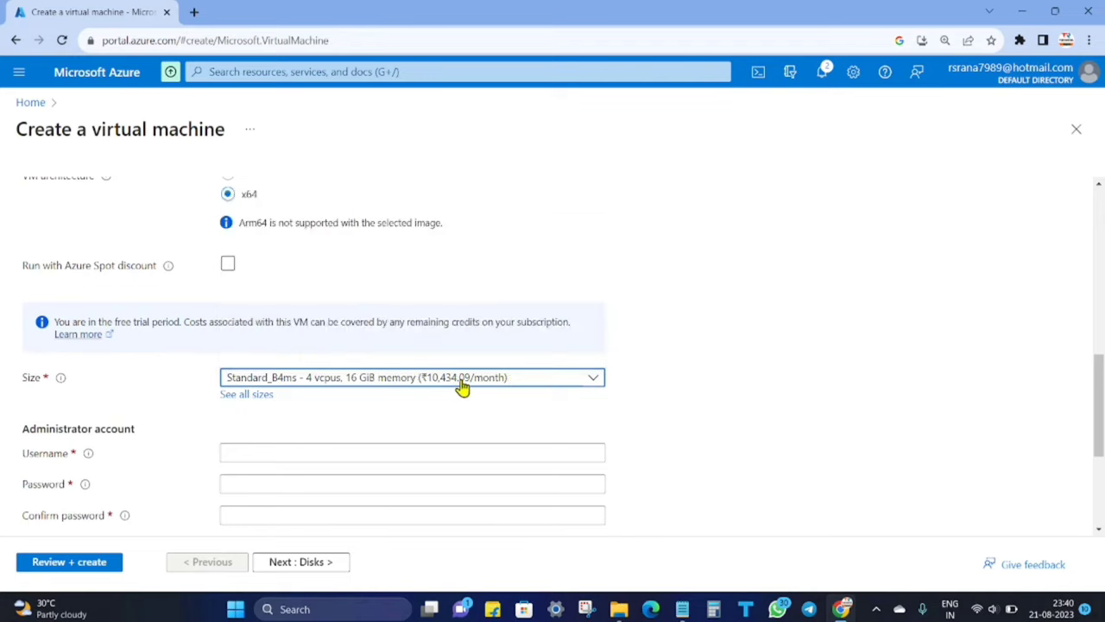
left_click(461, 383)
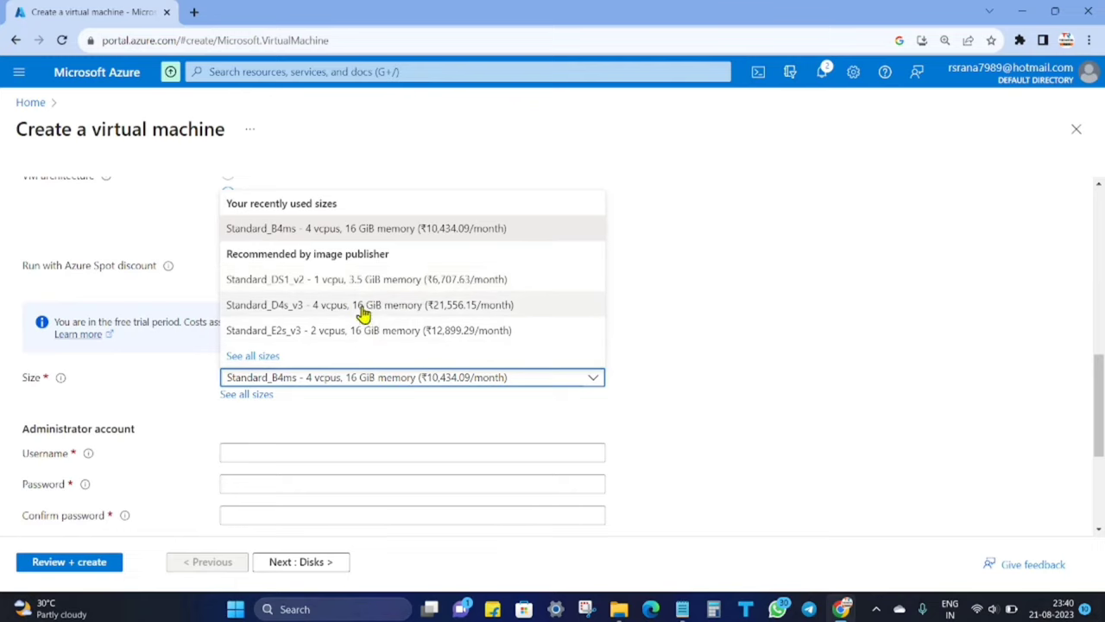
Browse the Select a VM size catalogue of 675 sizes and close it, keeping Standard_B4ms
left_click(262, 357)
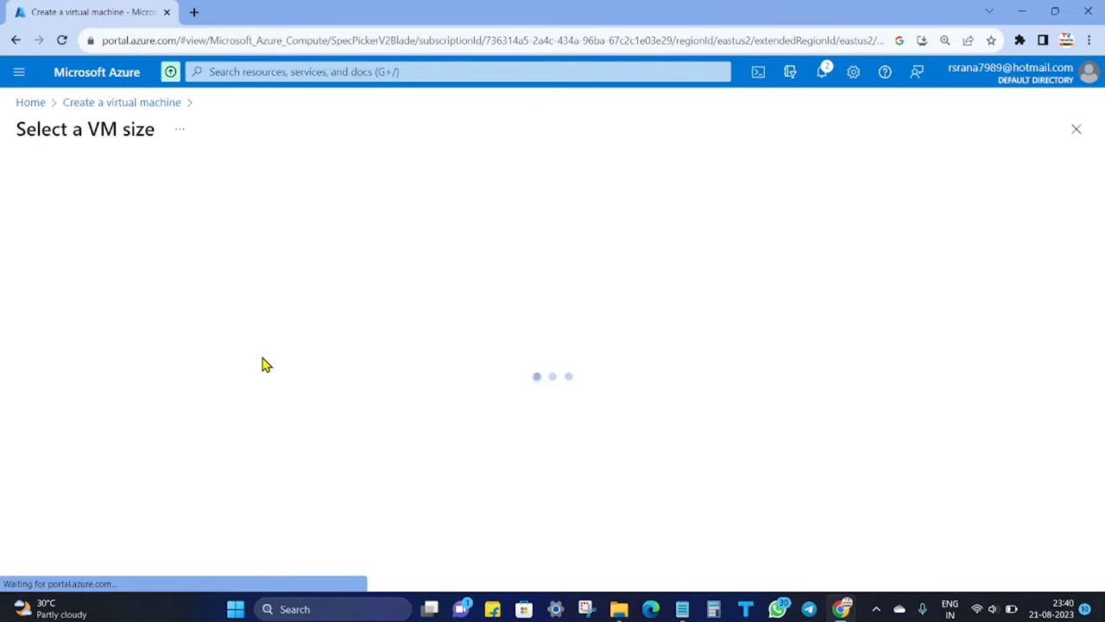
scroll(423, 432, "down", 3)
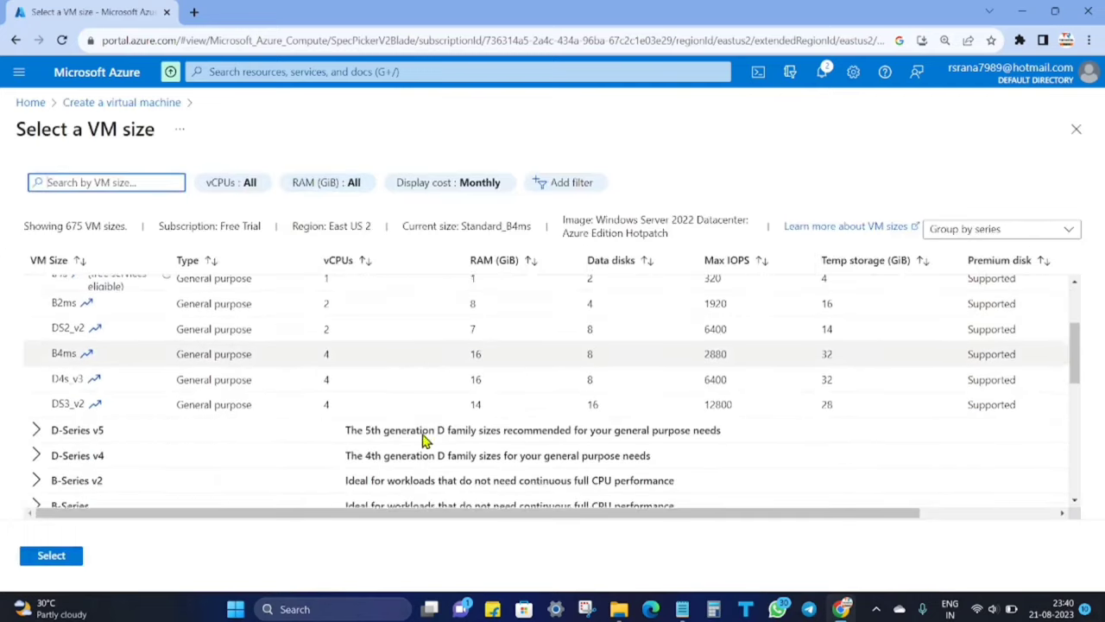
scroll(423, 425, "up", 3)
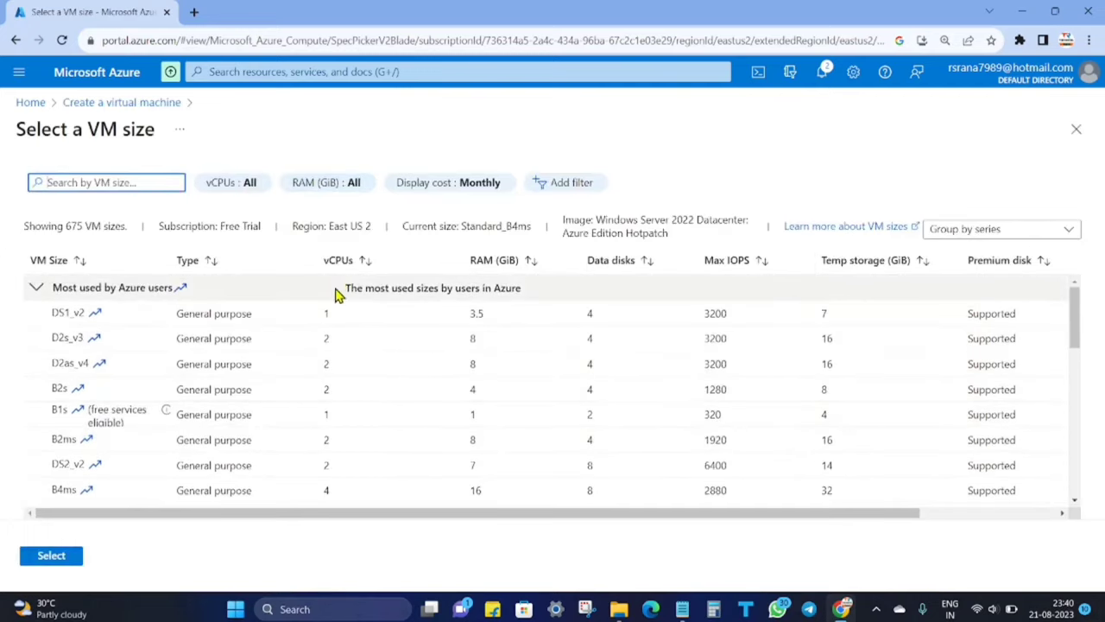
scroll(338, 461, "down", 3)
scroll(337, 415, "up", 1)
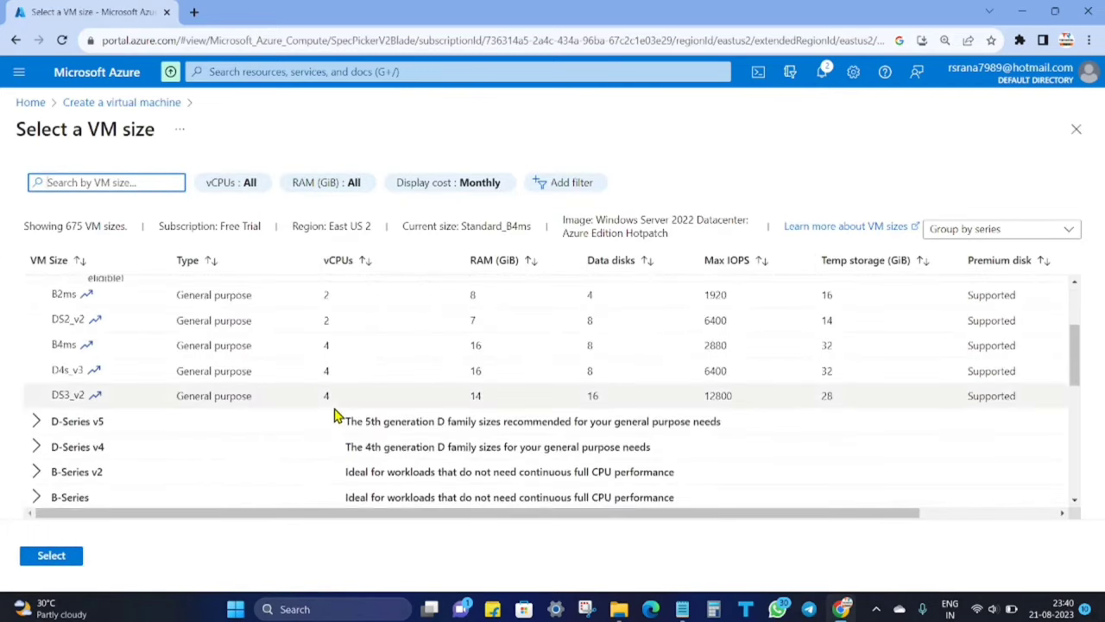
scroll(331, 371, "up", 1)
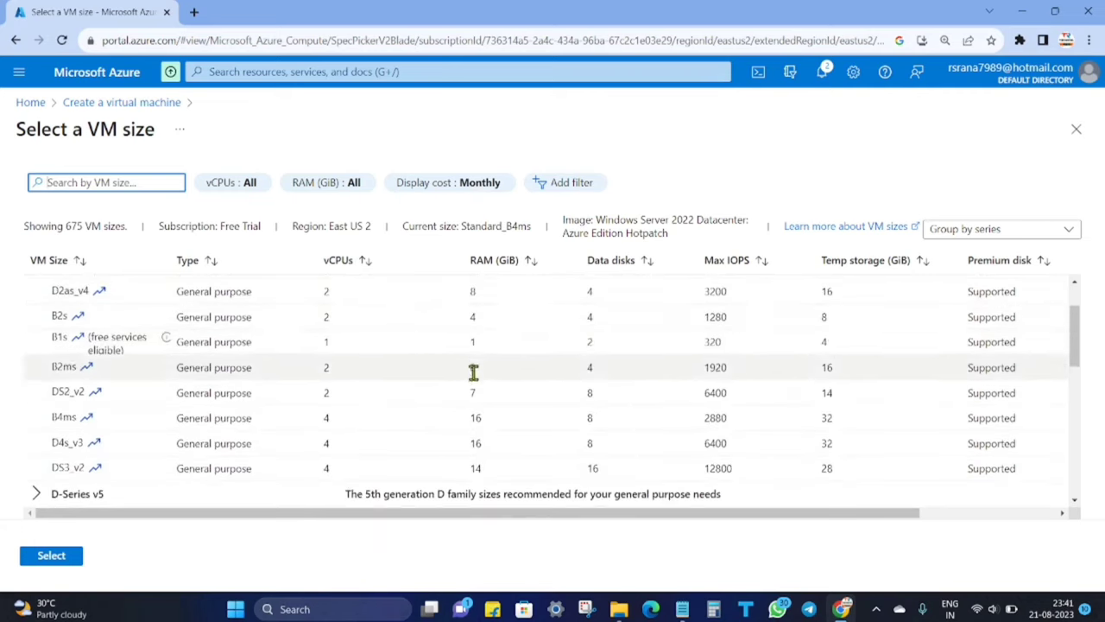
scroll(473, 384, "down", 2)
scroll(475, 345, "up", 2)
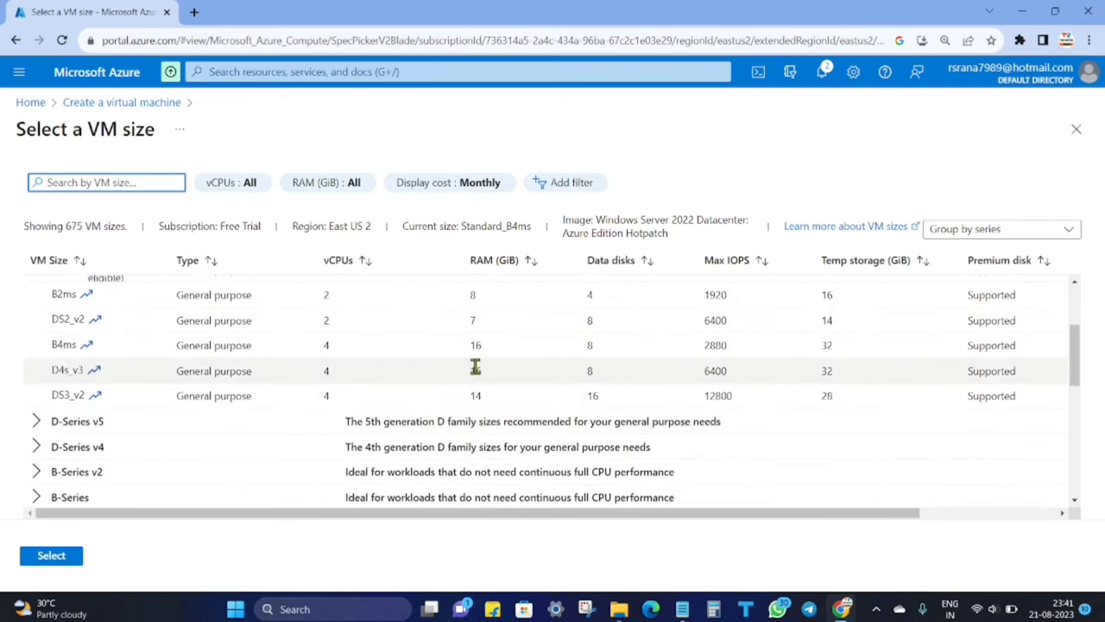
scroll(479, 348, "up", 3)
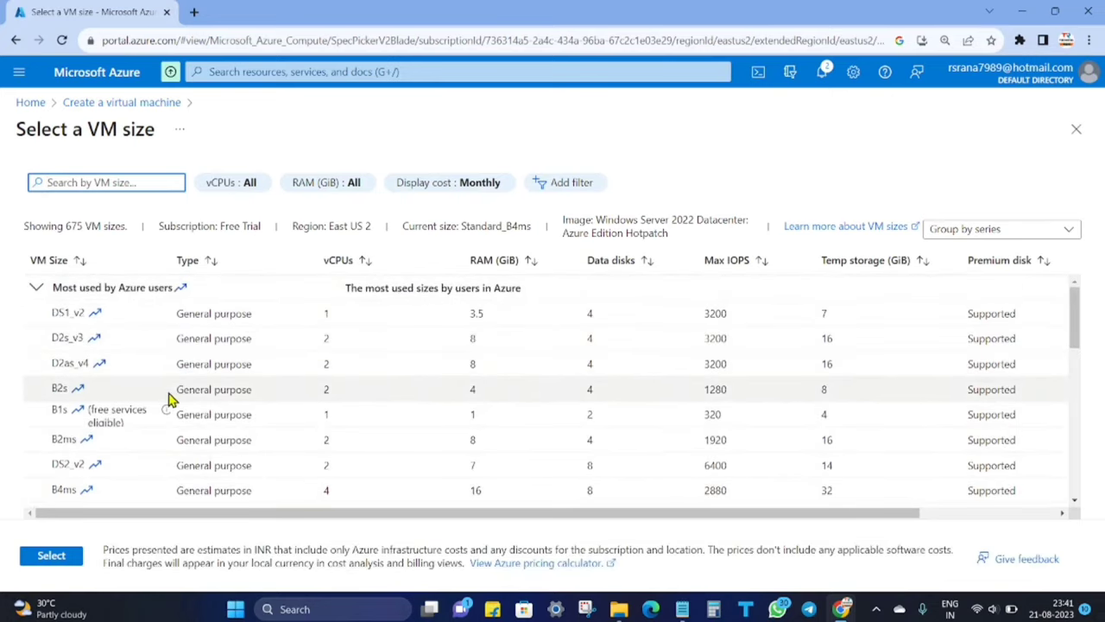
left_click(1076, 128)
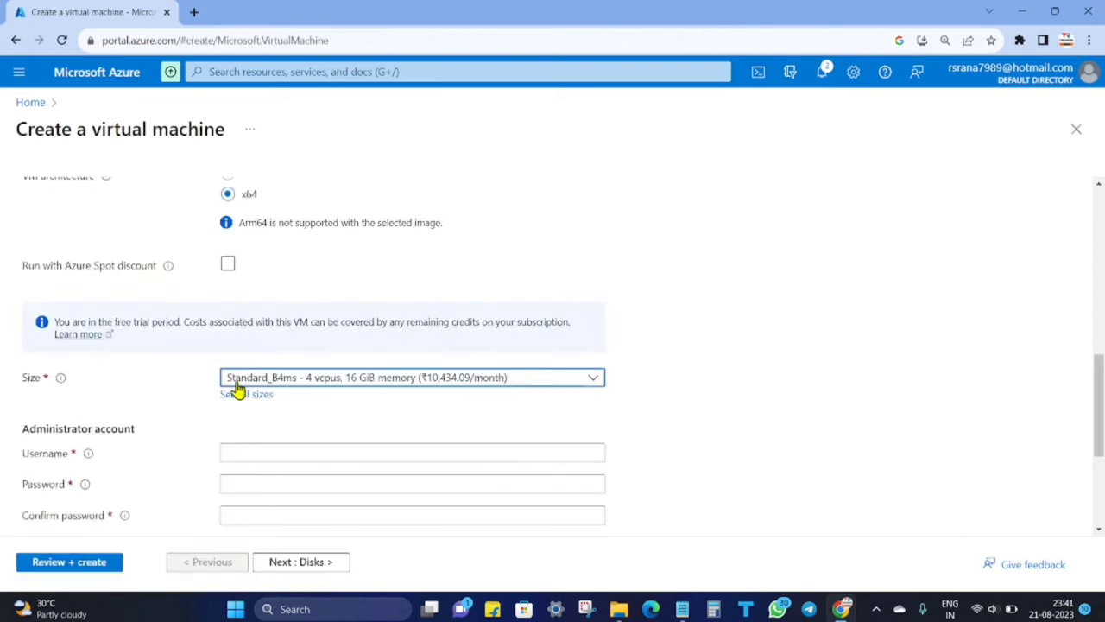
scroll(270, 378, "up", 3)
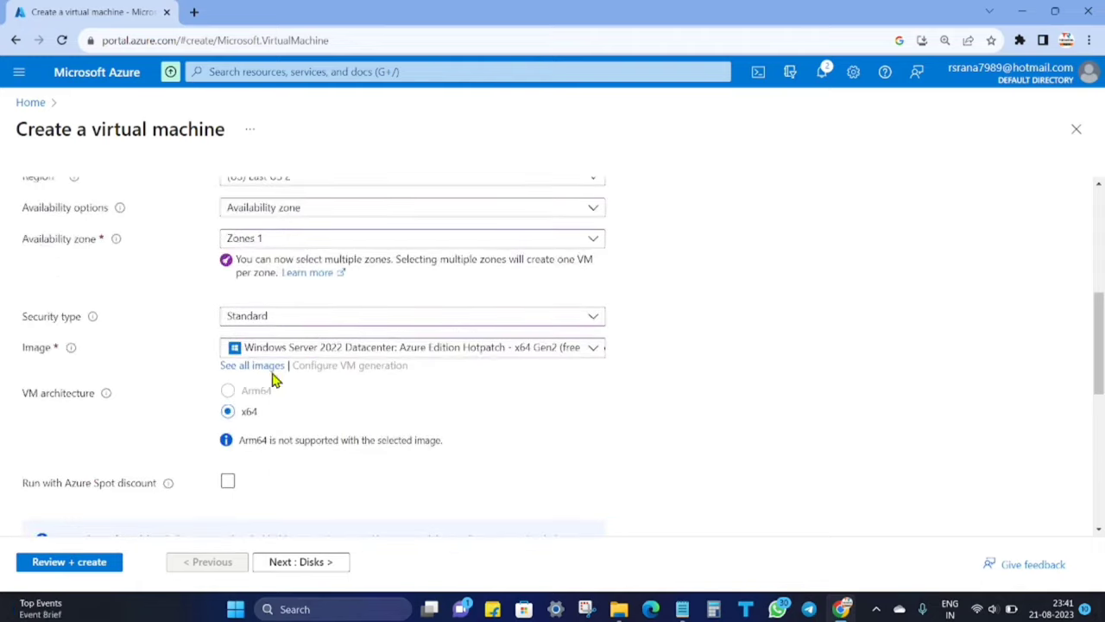
left_click(314, 321)
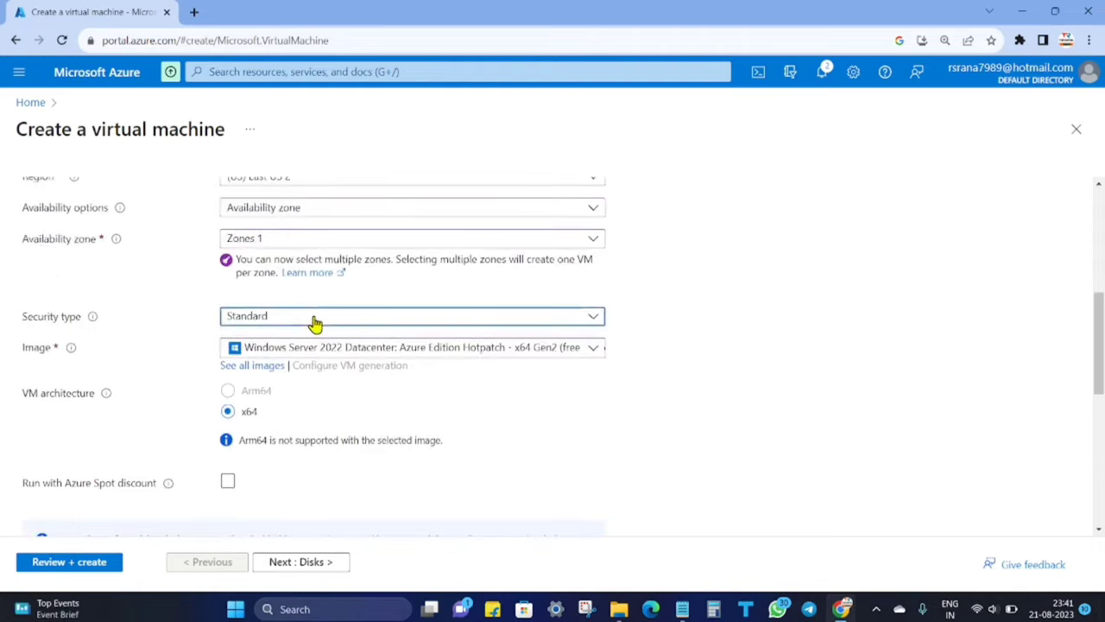
left_click(316, 337)
scroll(316, 401, "down", 3)
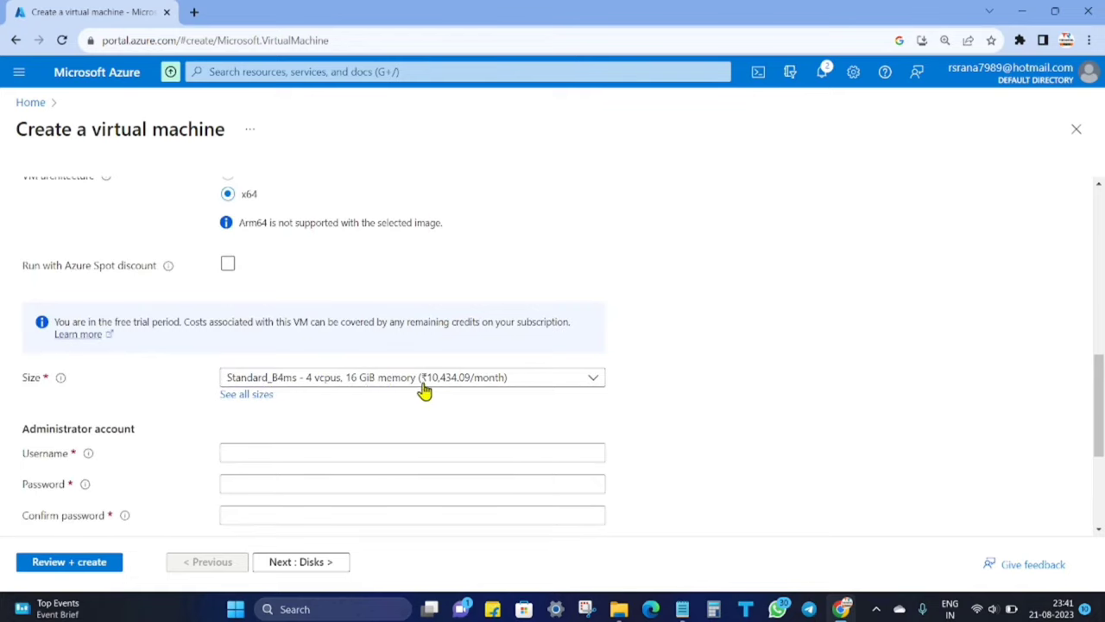
scroll(422, 391, "down", 1)
scroll(422, 390, "up", 3)
scroll(422, 390, "down", 3)
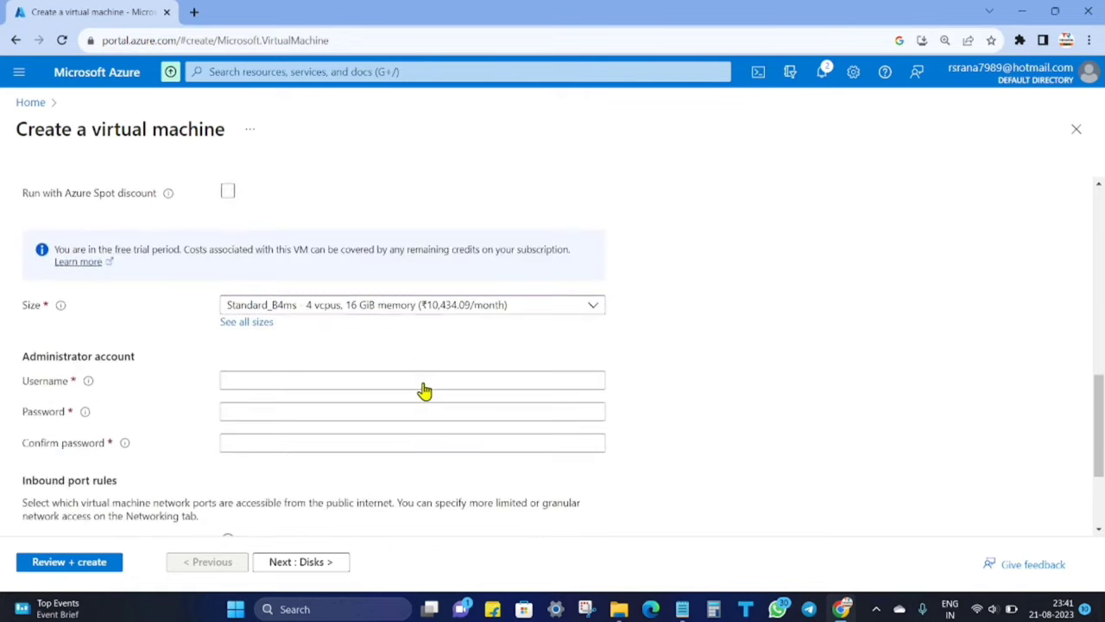
left_click(233, 381)
left_click(252, 381)
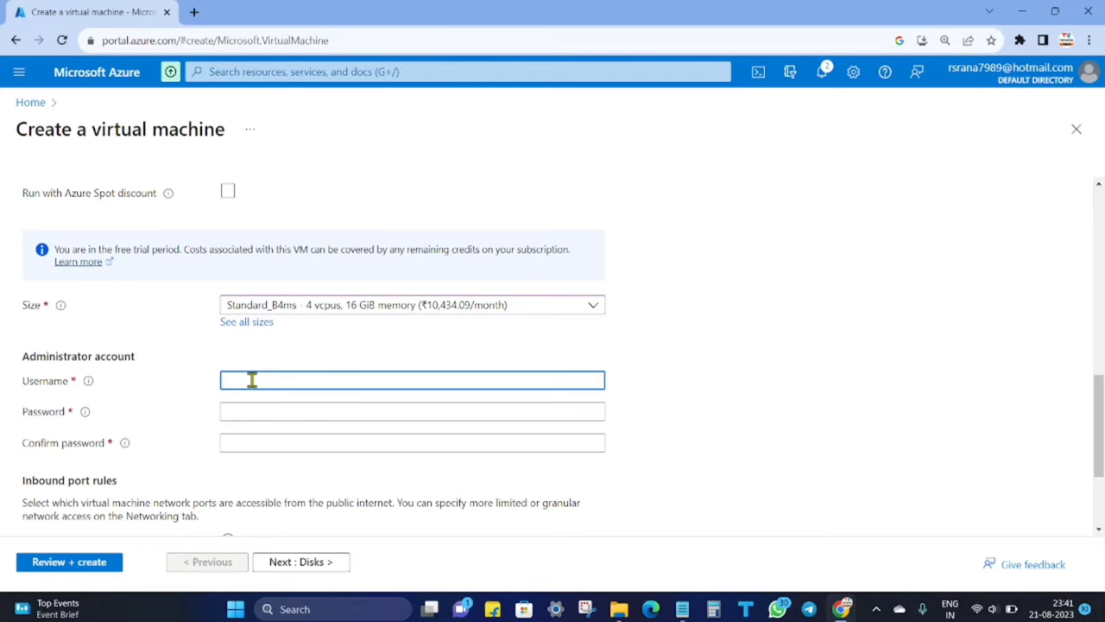
Paste in the administrator username
type("rsrana79890")
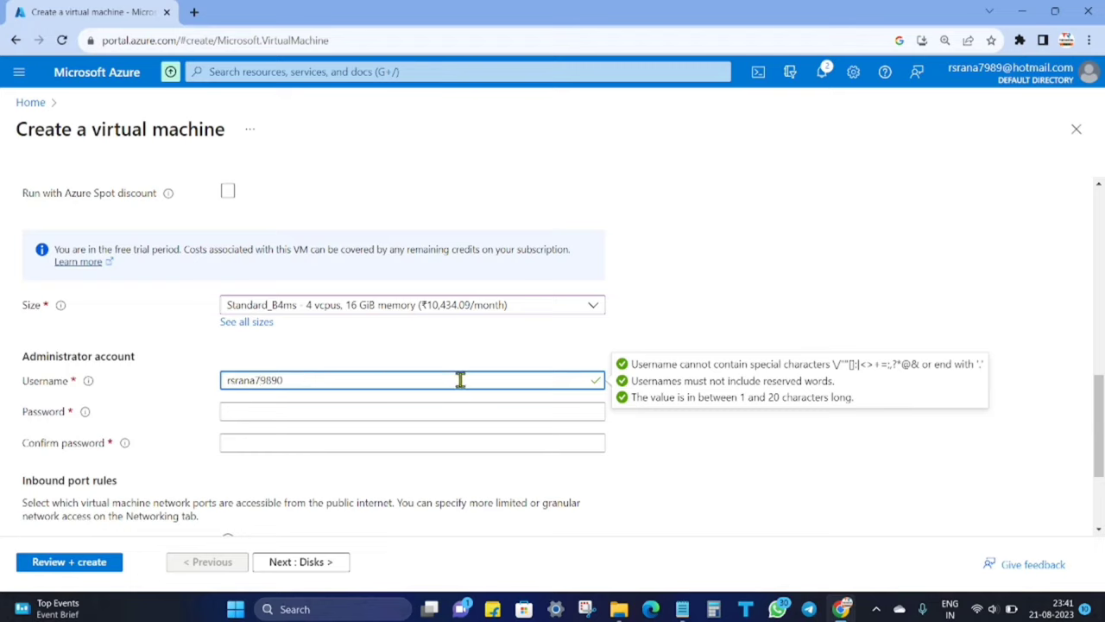
triple_click(624, 380)
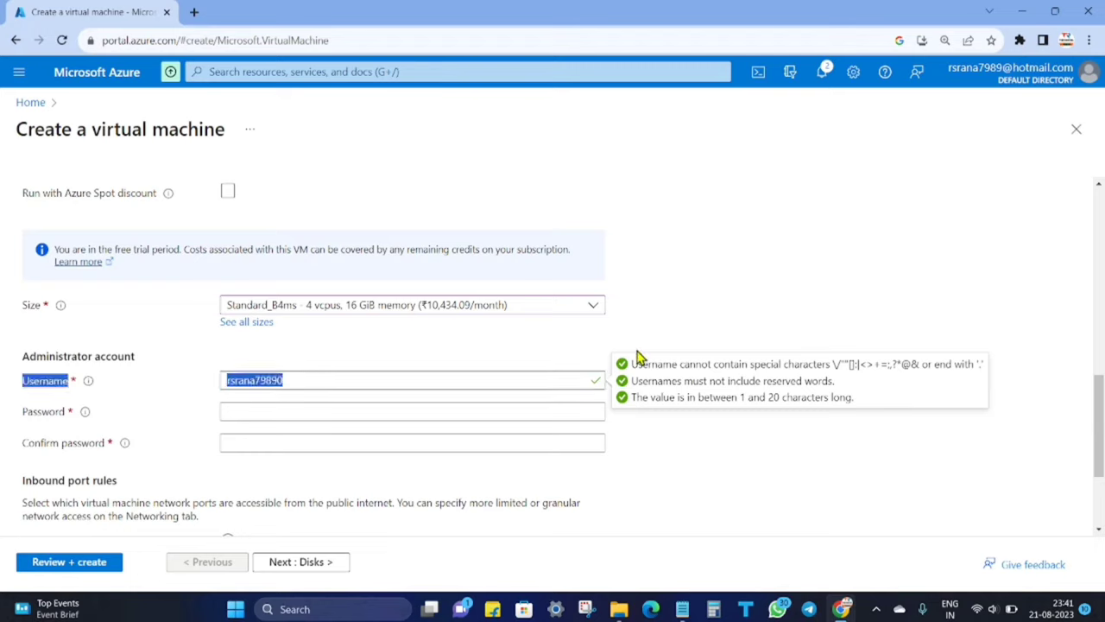
left_click(498, 357)
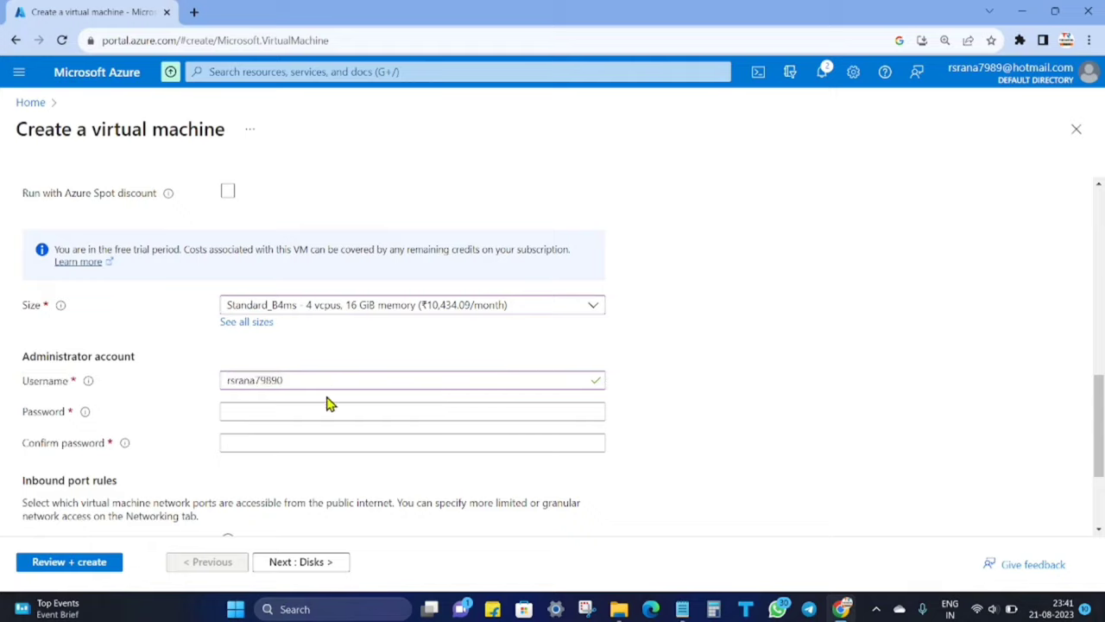
Enter the administrator password and a matching confirmation password
left_click(256, 412)
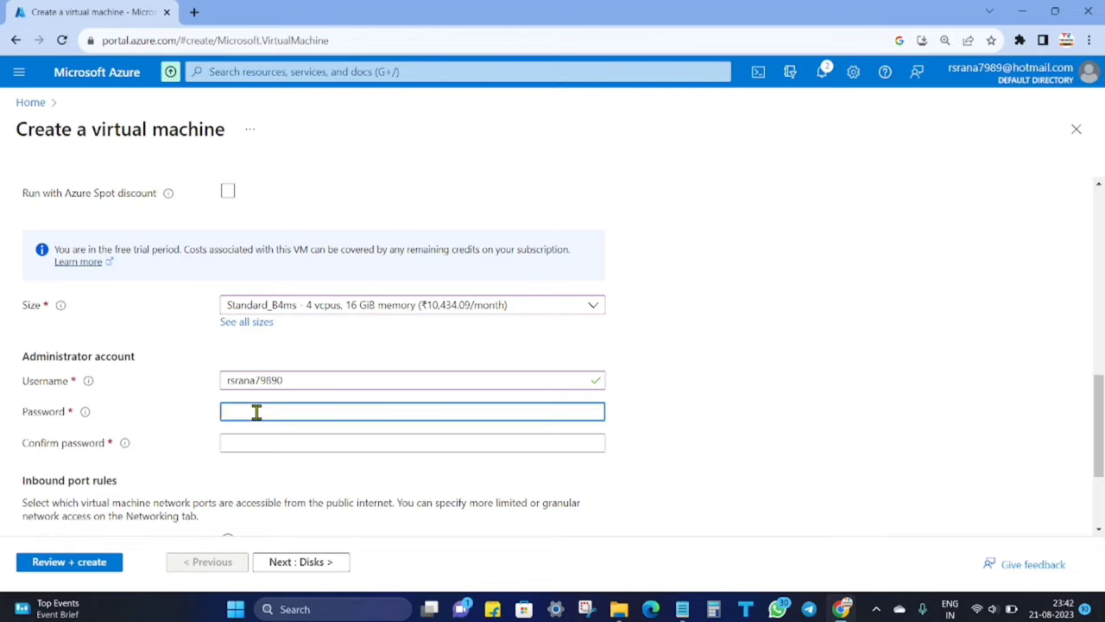
key("ctrl+v")
left_click(268, 442)
key("ctrl+v")
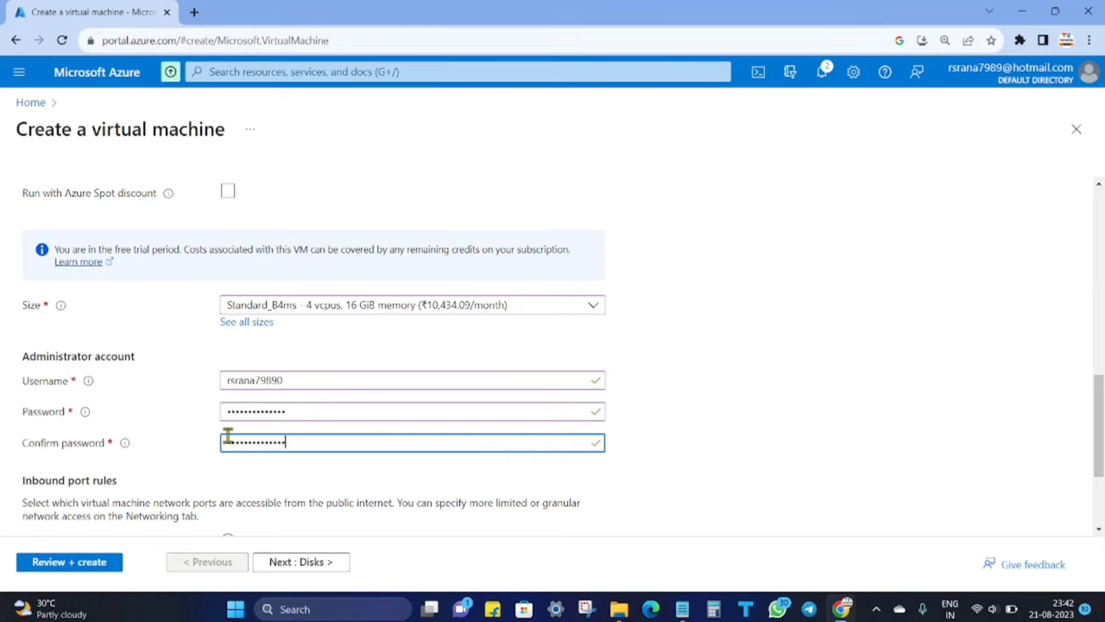
scroll(227, 434, "down", 2)
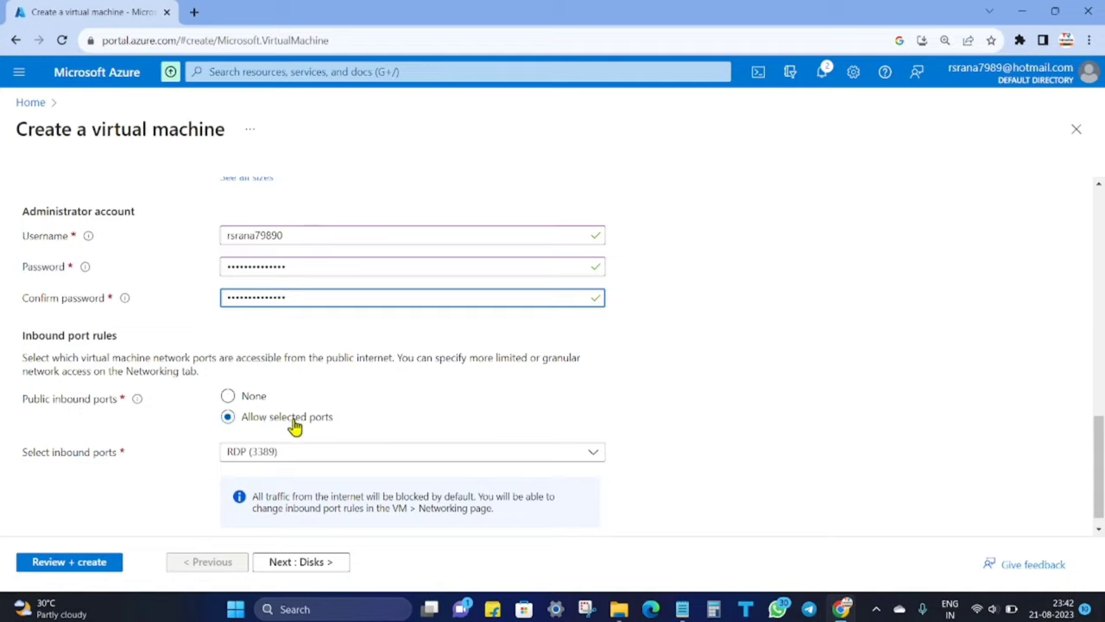
Allow inbound HTTPS (443) and HTTP (80) alongside RDP (3389), leaving SSH (22) off
scroll(363, 427, "down", 1)
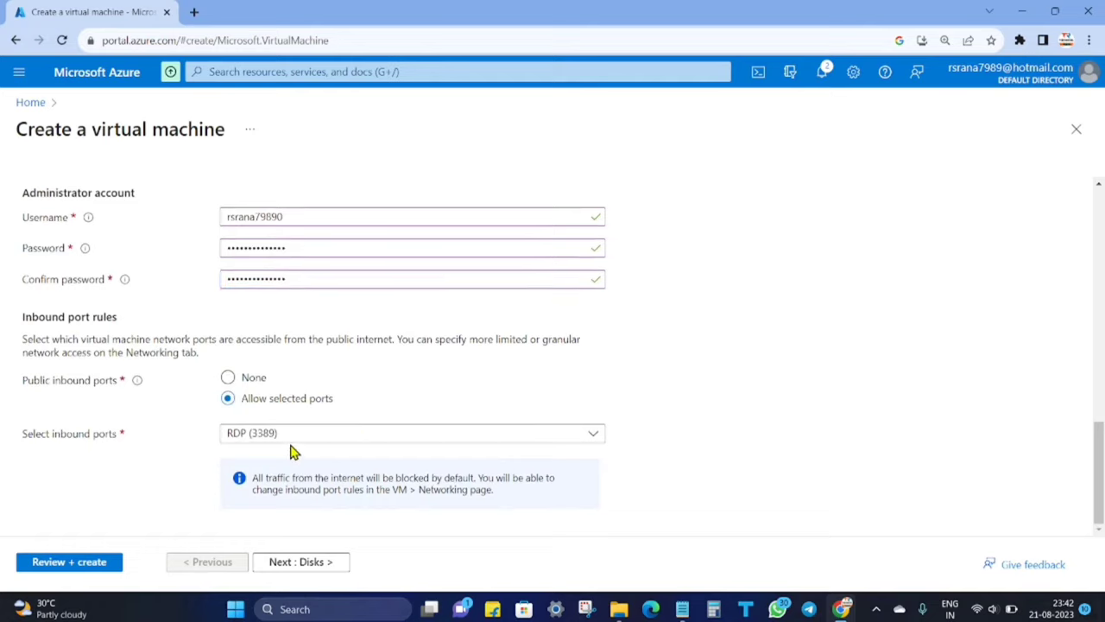
left_click(579, 439)
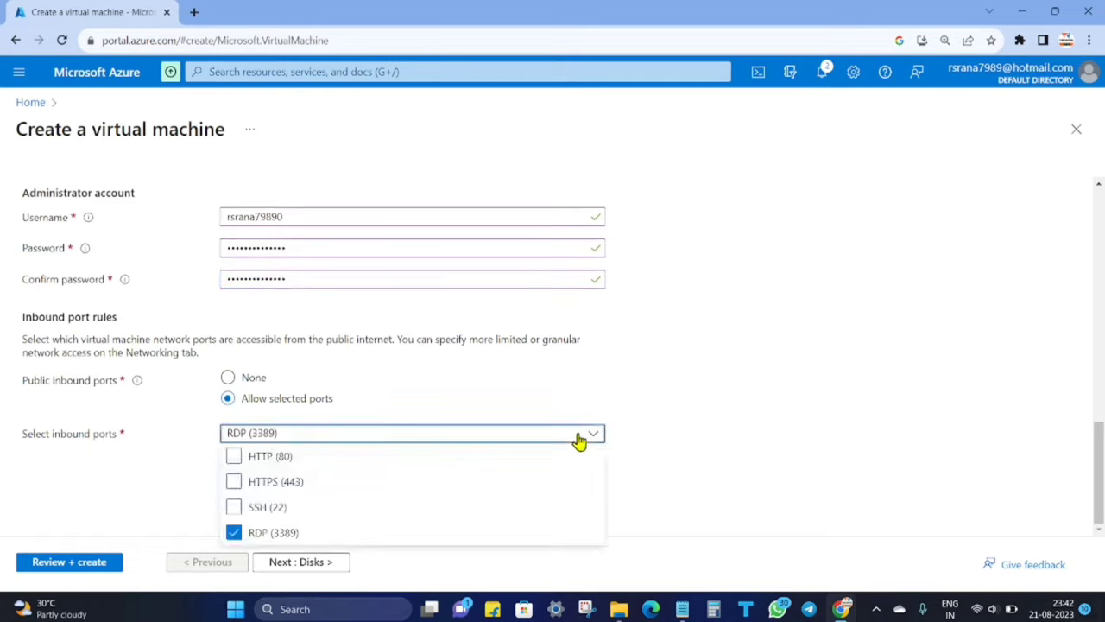
left_click(232, 483)
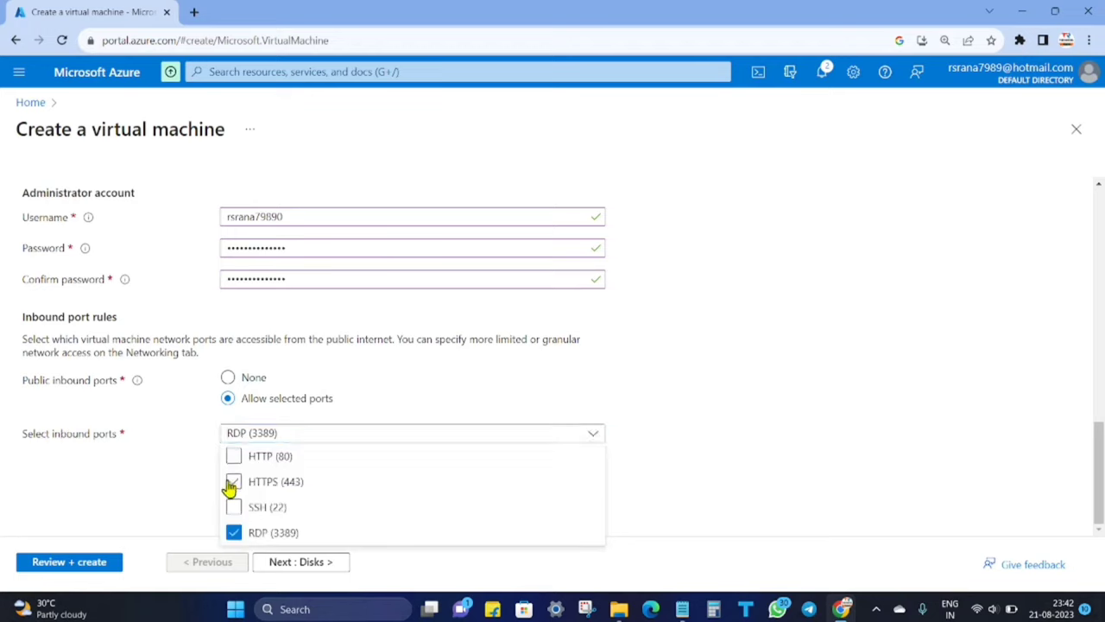
left_click(232, 485)
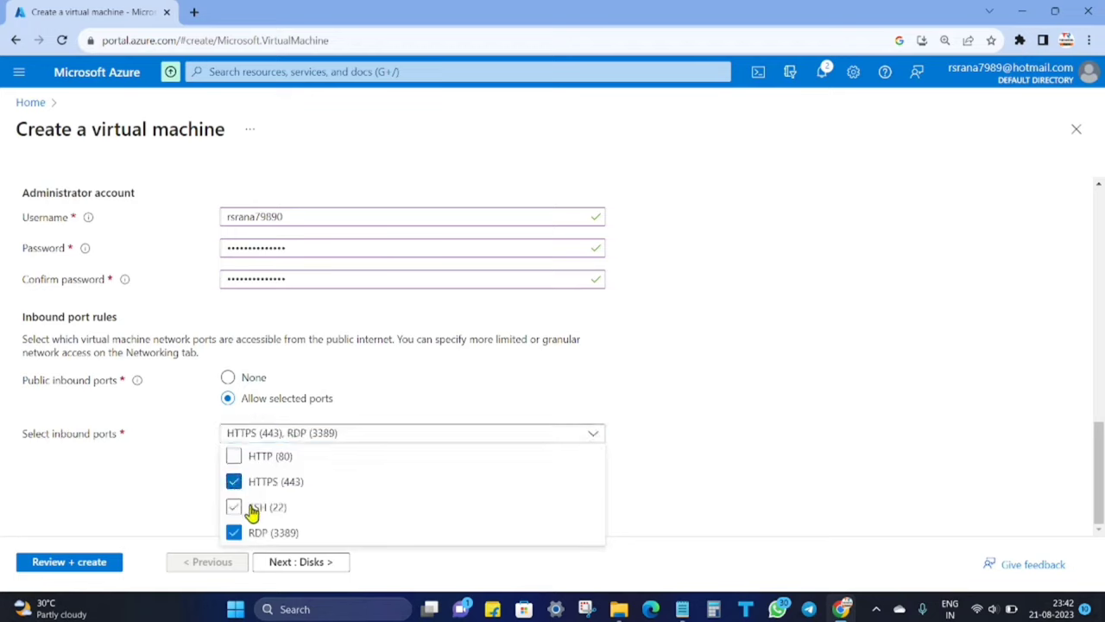
left_click(233, 457)
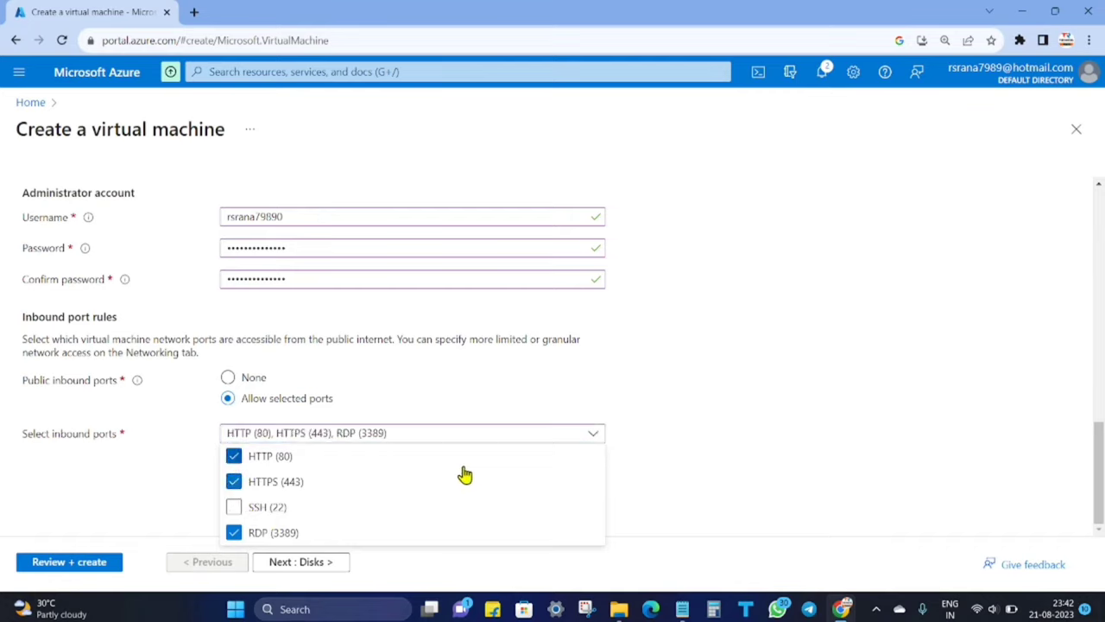
left_click(649, 456)
scroll(648, 457, "up", 1)
scroll(642, 459, "down", 1)
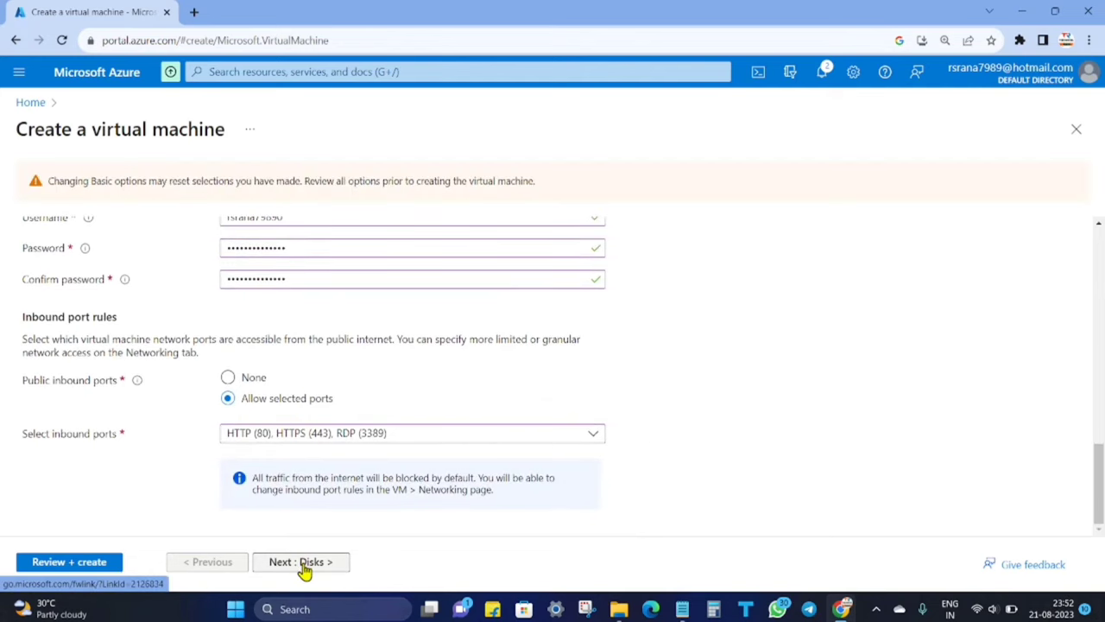
On the Disks tab, keep Premium SSD as the OS disk type
left_click(307, 566)
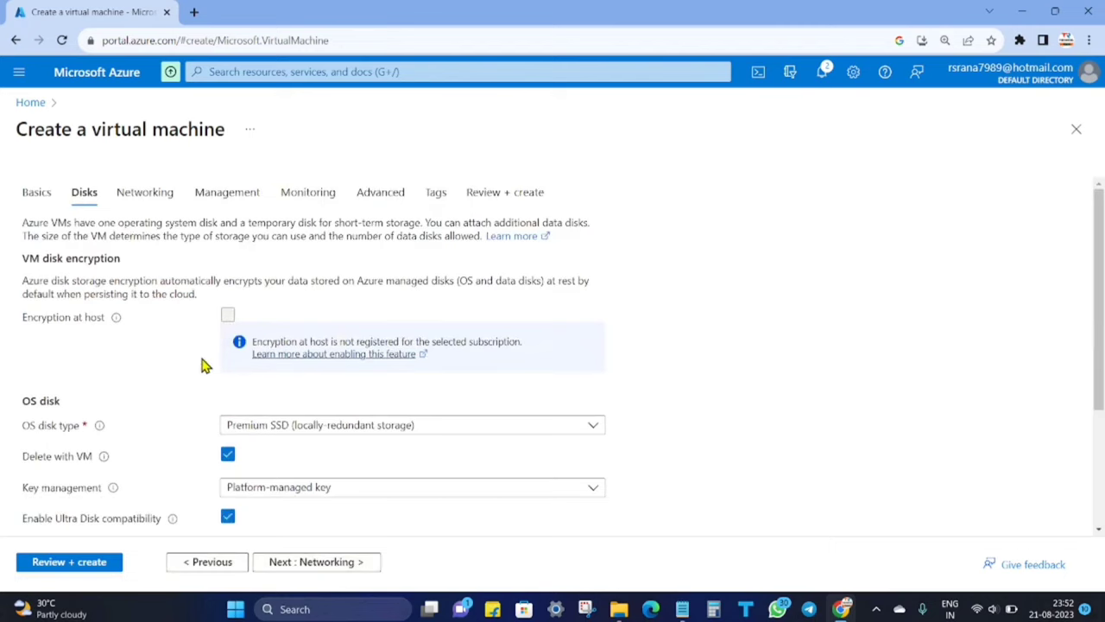
scroll(200, 367, "down", 1)
left_click_drag(22, 328, 61, 329)
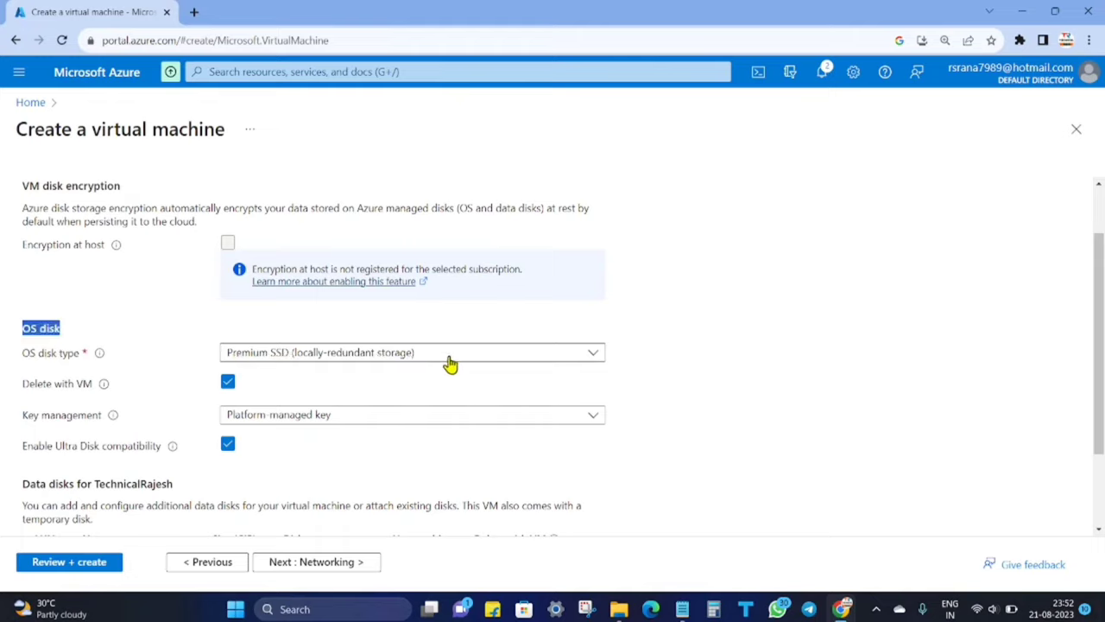
left_click(562, 363)
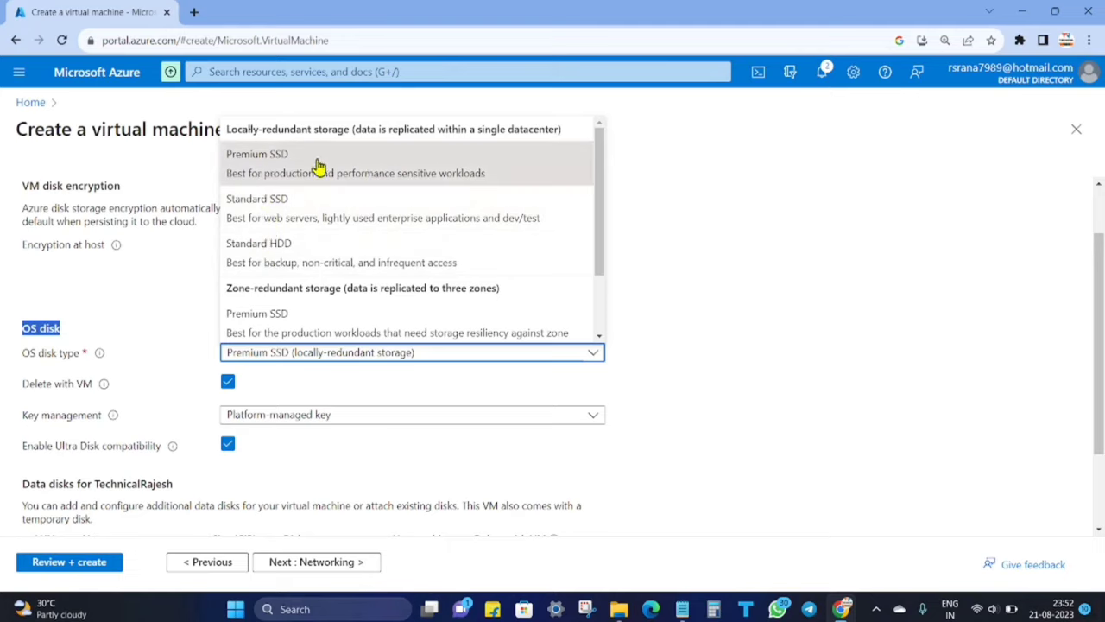
left_click(288, 166)
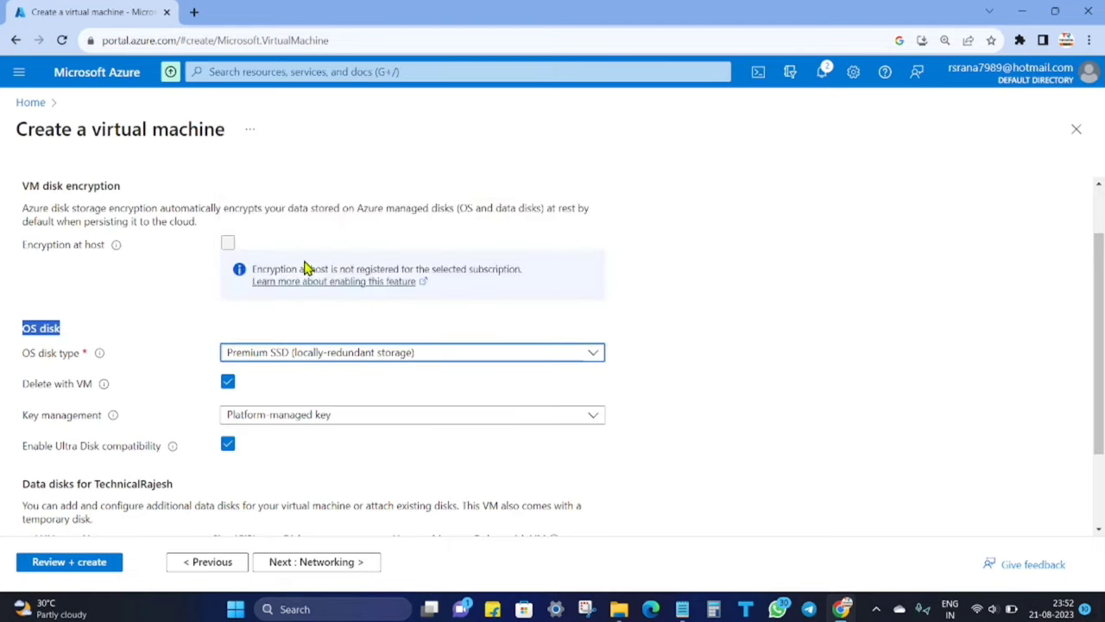
Keep Platform-managed key as the disk encryption key management
scroll(306, 285, "down", 2)
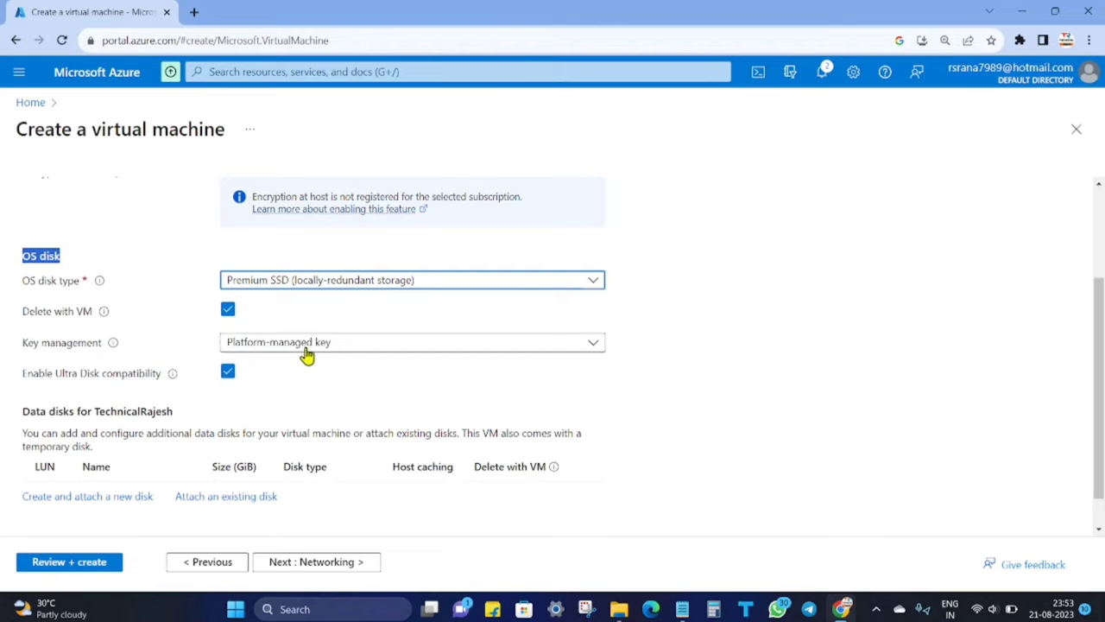
left_click(584, 352)
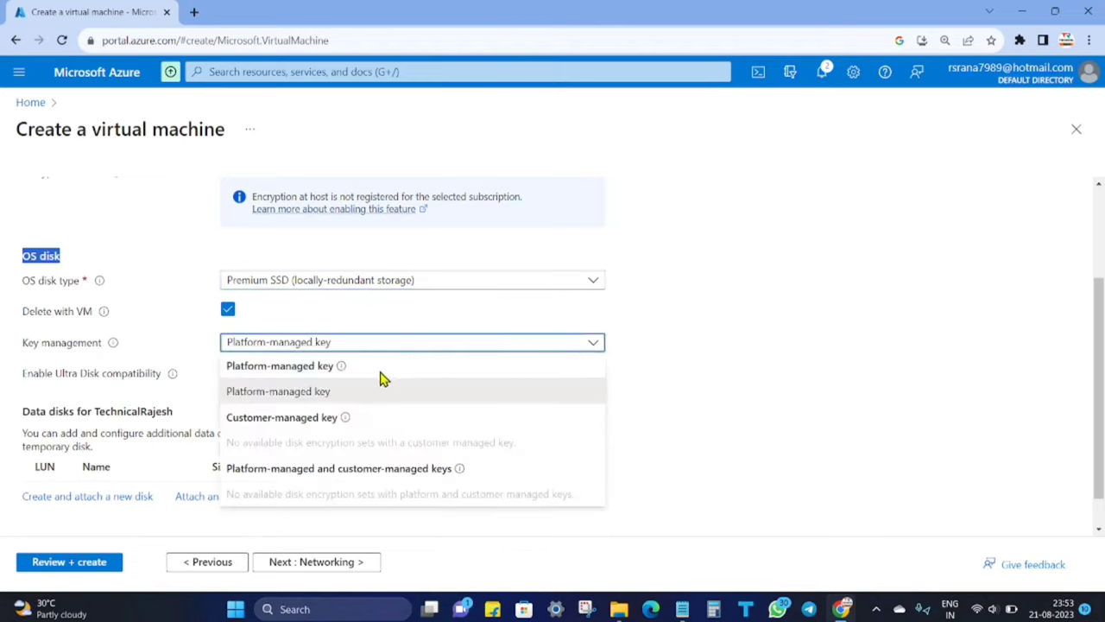
left_click(582, 350)
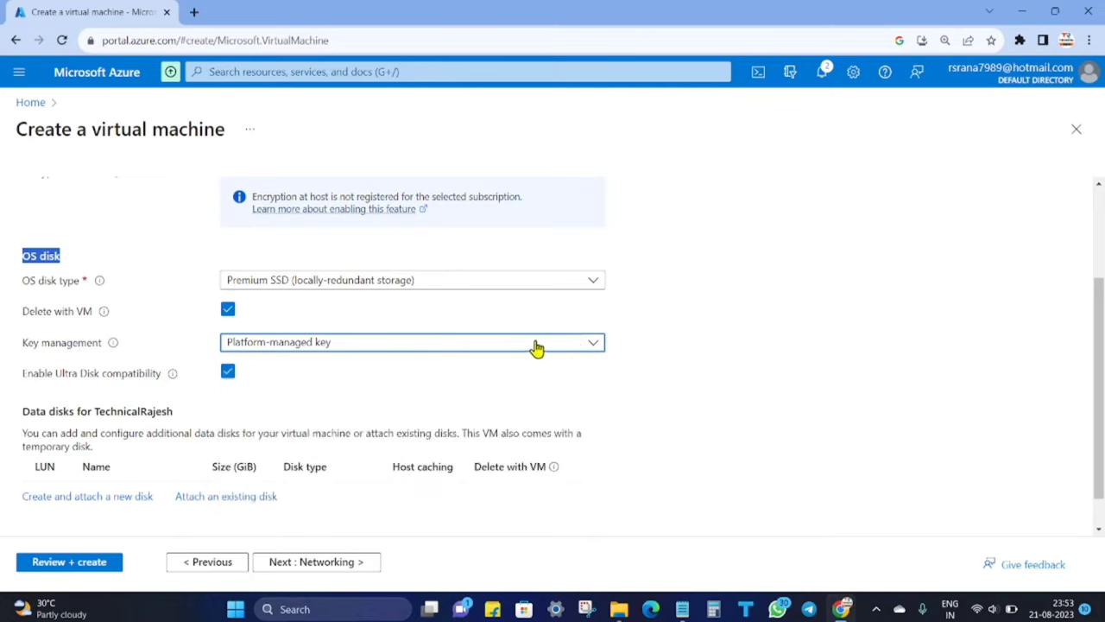
scroll(456, 354, "down", 1)
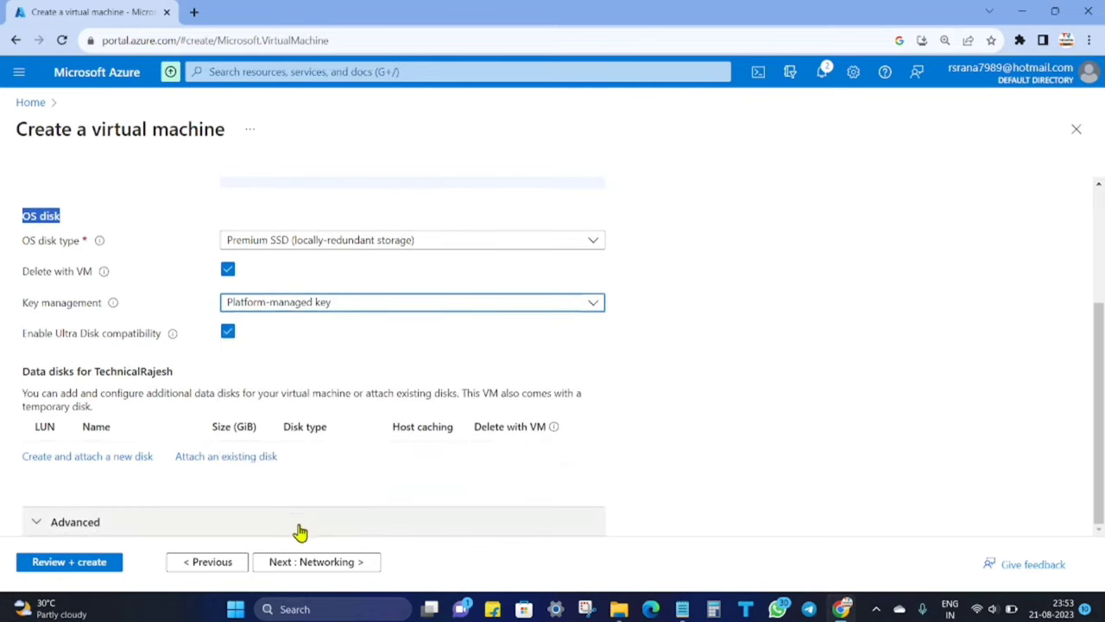
Review the Networking and Management tabs with defaults, continuing to the Monitoring tab
left_click(320, 565)
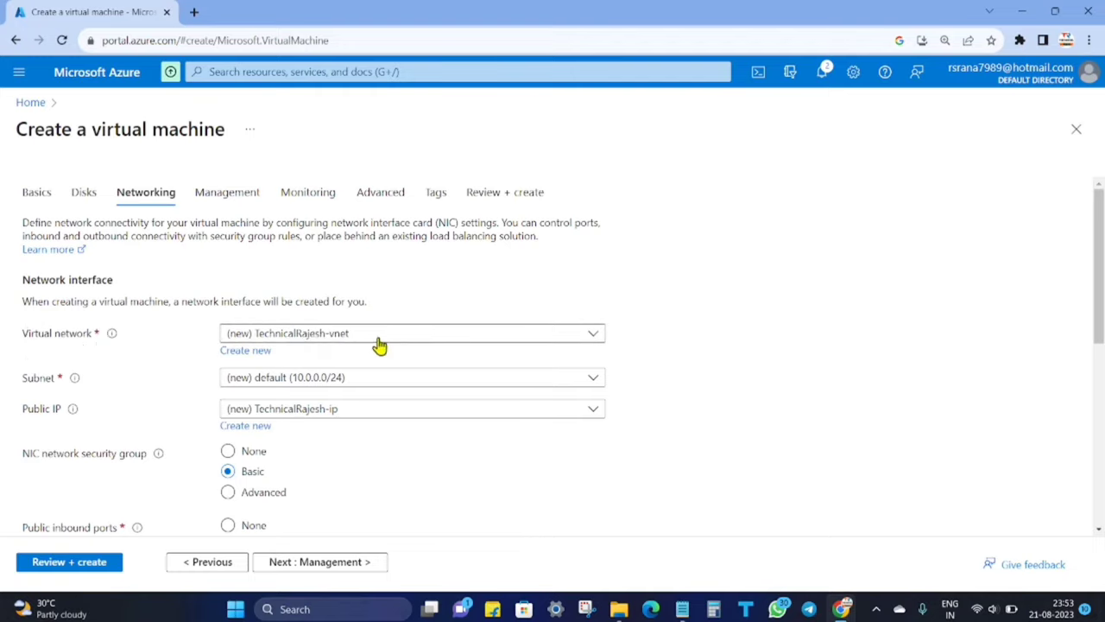
scroll(268, 333, "down", 10)
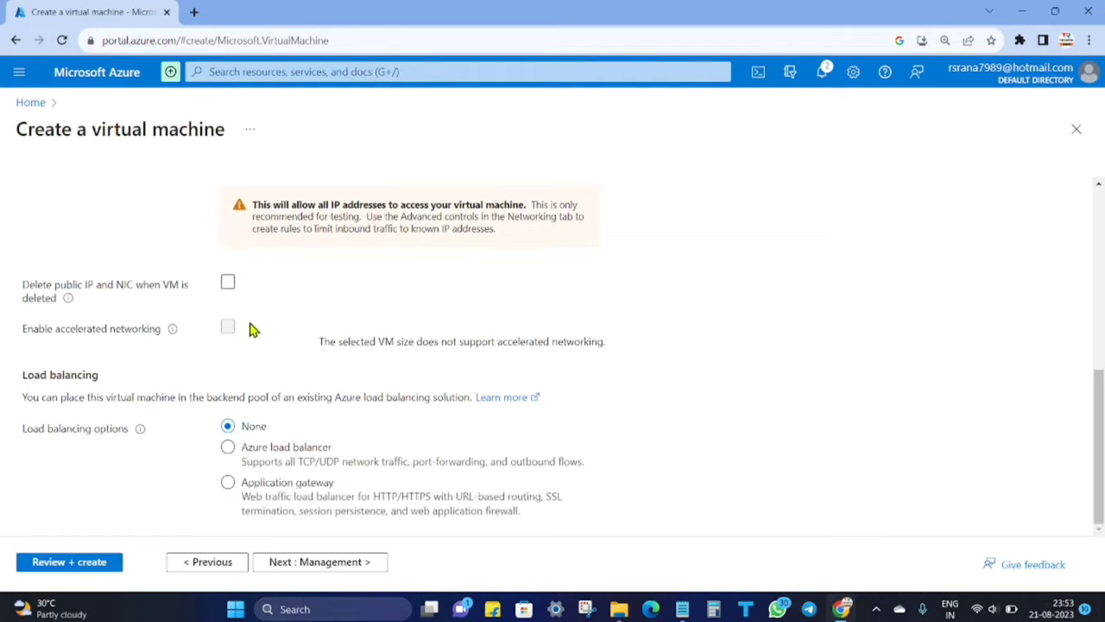
left_click(319, 563)
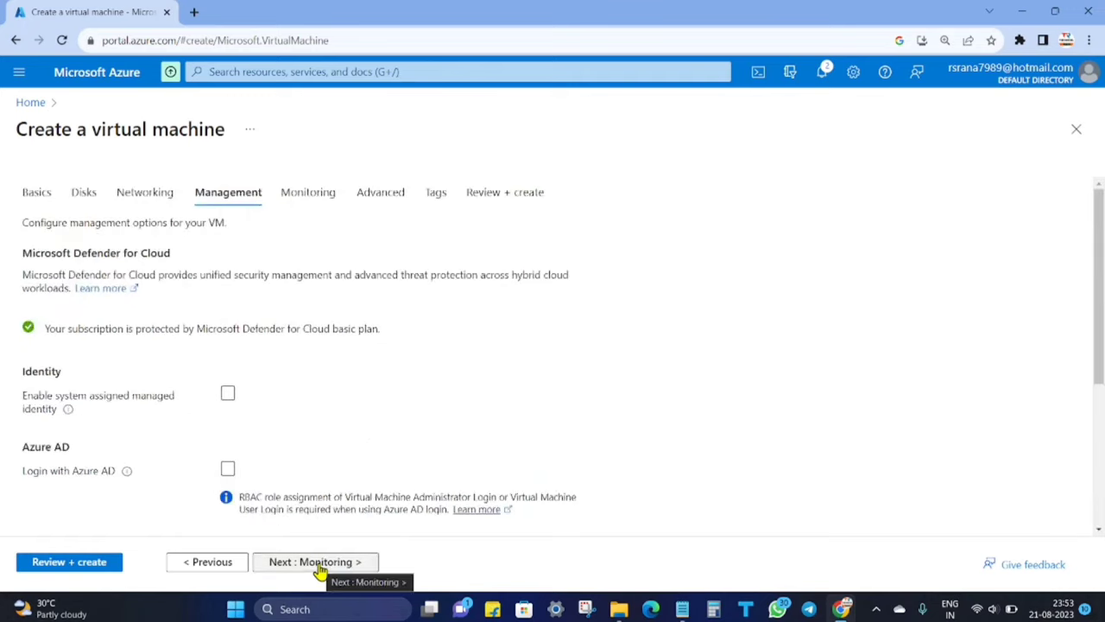
scroll(292, 328, "down", 2)
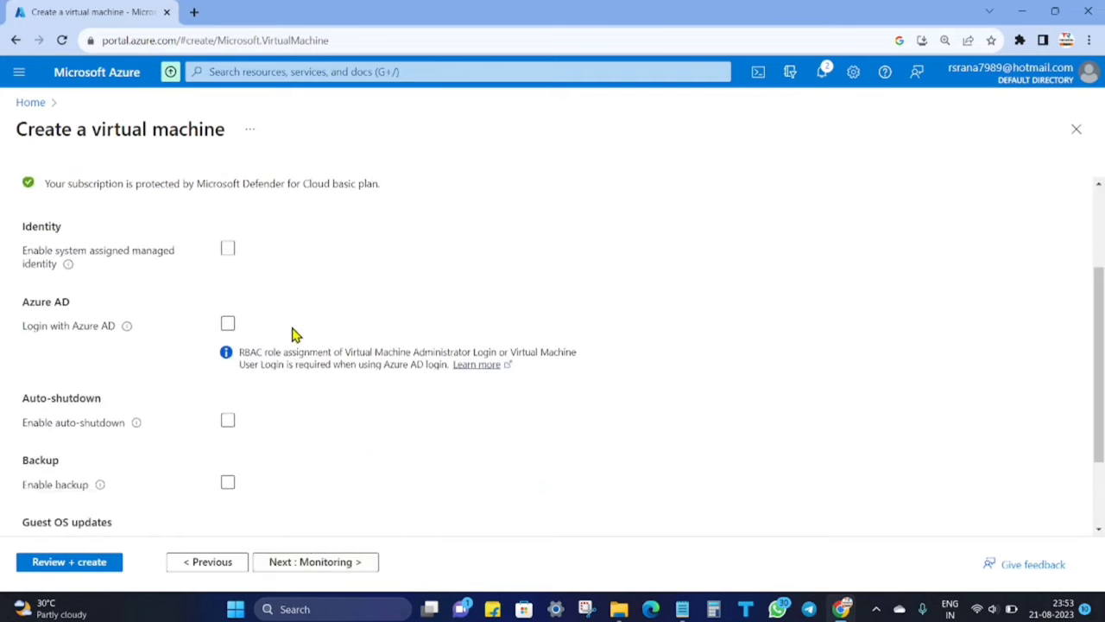
left_click(227, 322)
scroll(173, 362, "down", 2)
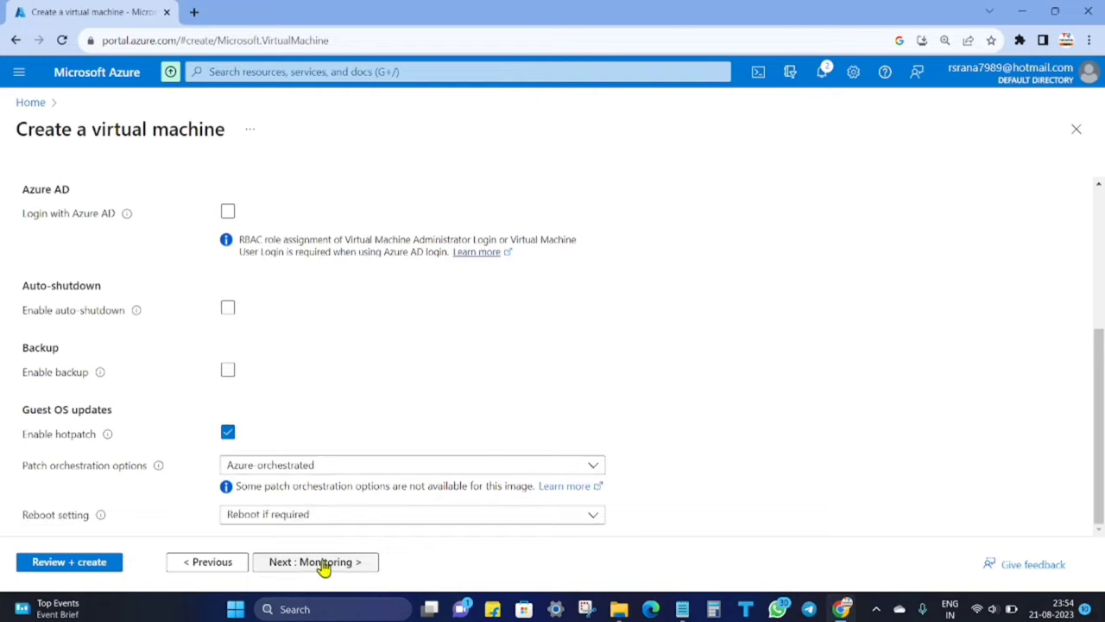
left_click(324, 563)
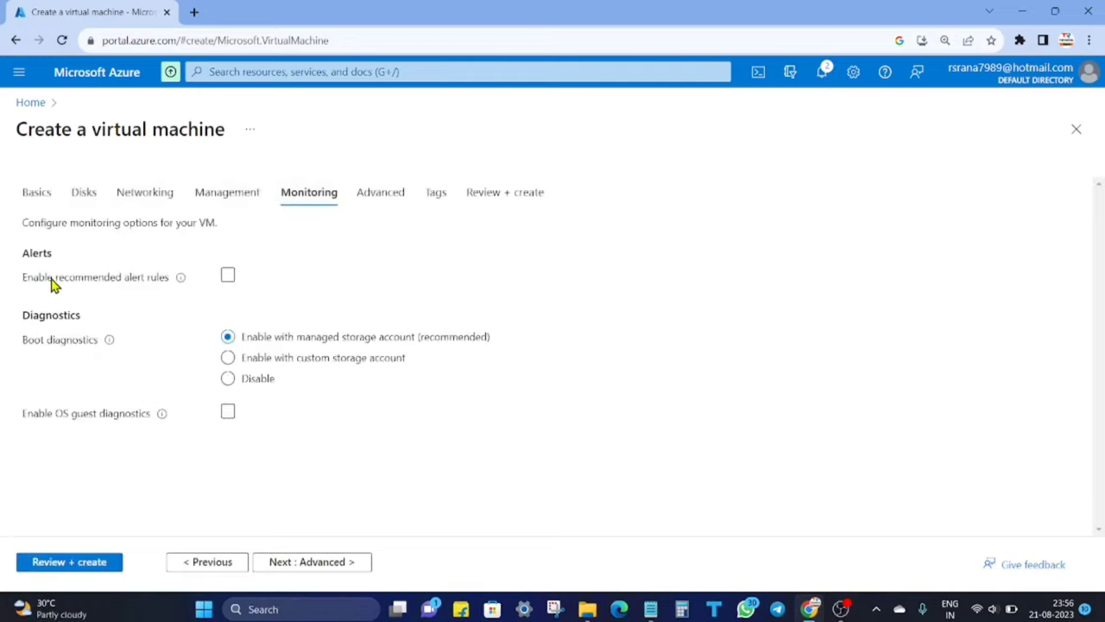
Enable recommended alert rules, then pass through the Advanced tab to Tags
left_click(86, 285)
left_click(332, 566)
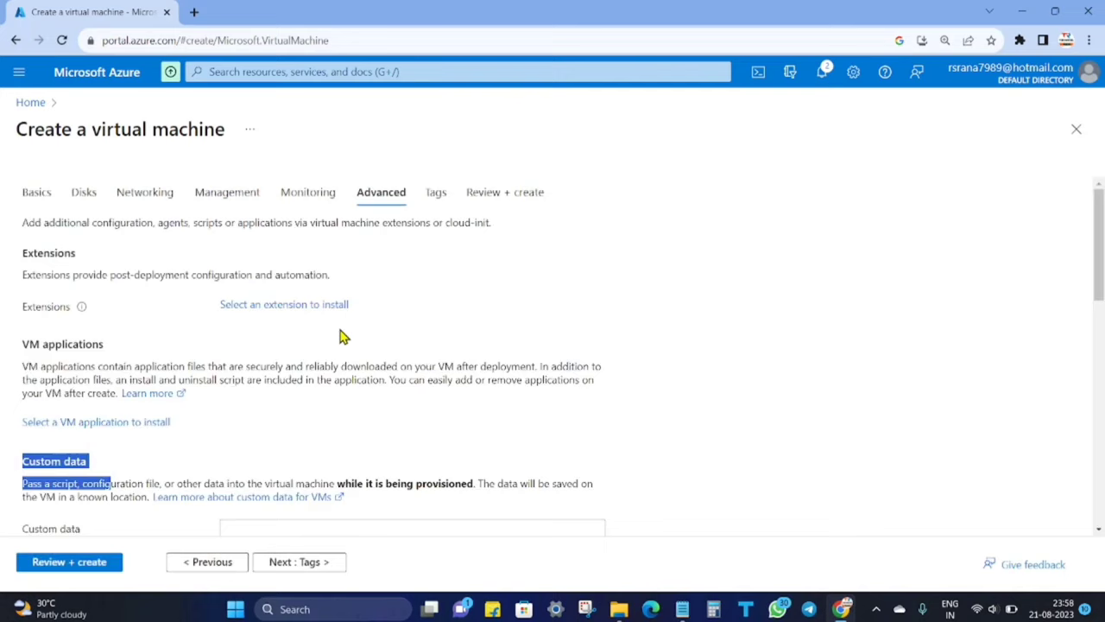
scroll(340, 348, "down", 5)
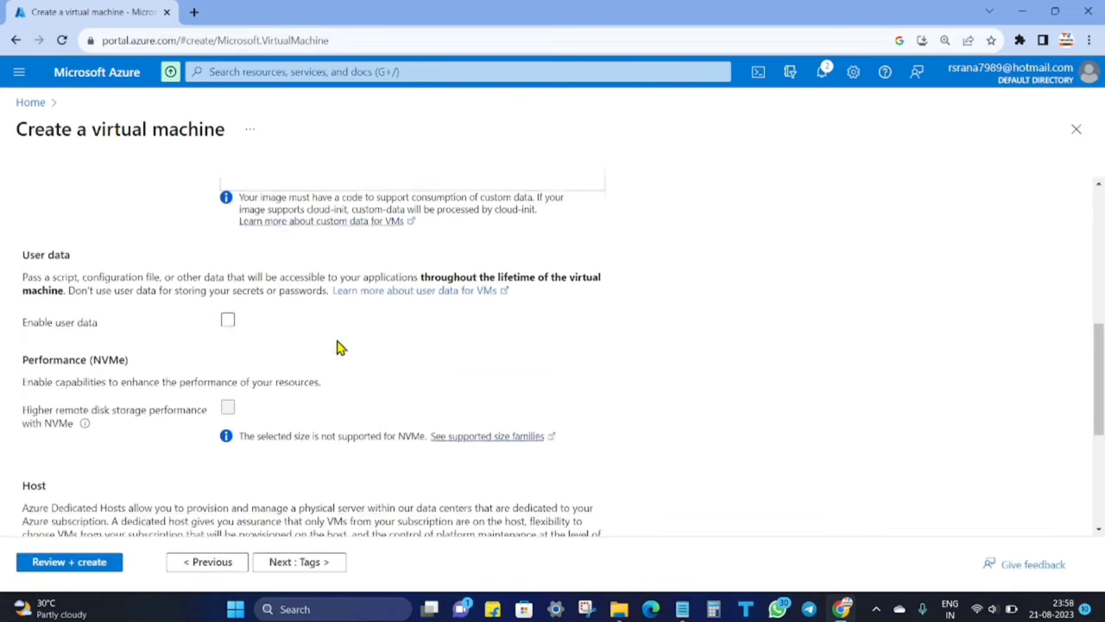
scroll(340, 349, "down", 3)
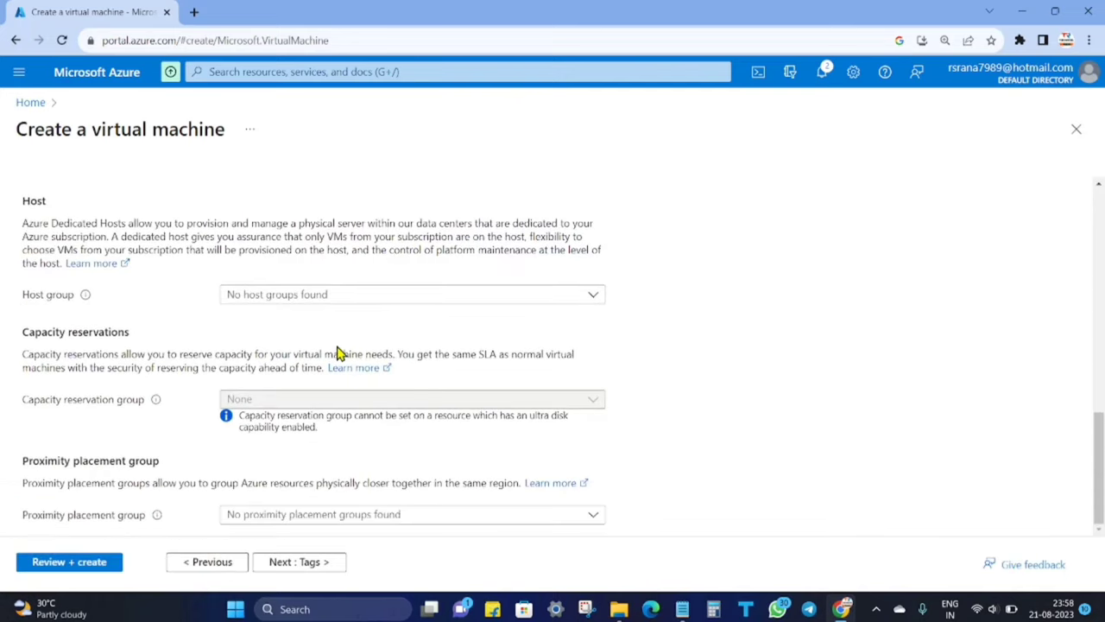
left_click(316, 568)
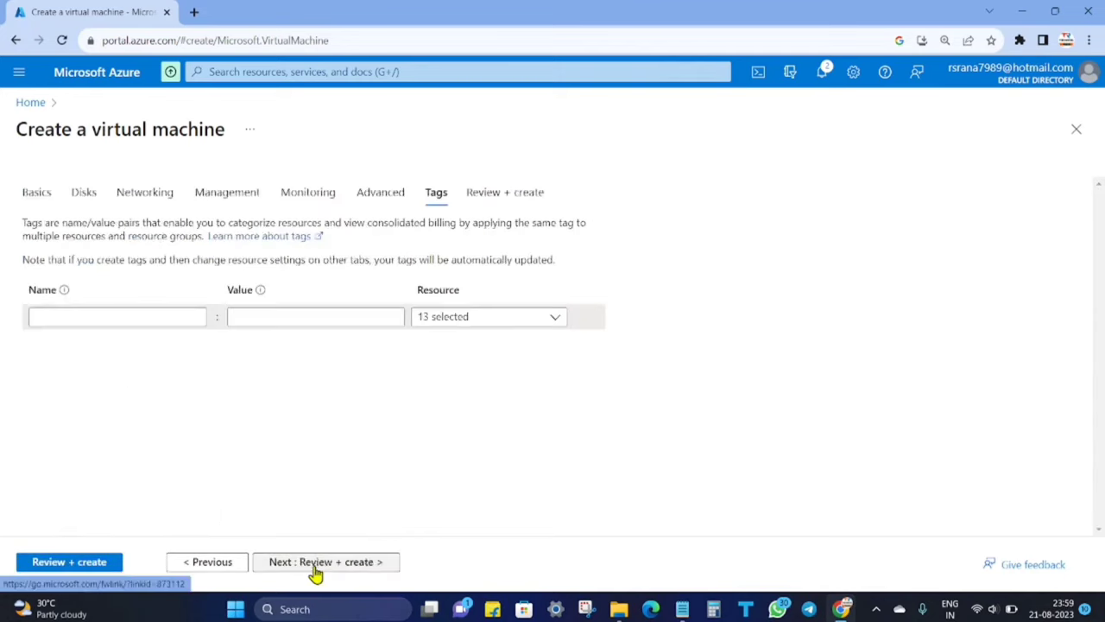
Go to Review + create and confirm the Validation passed message
left_click(328, 566)
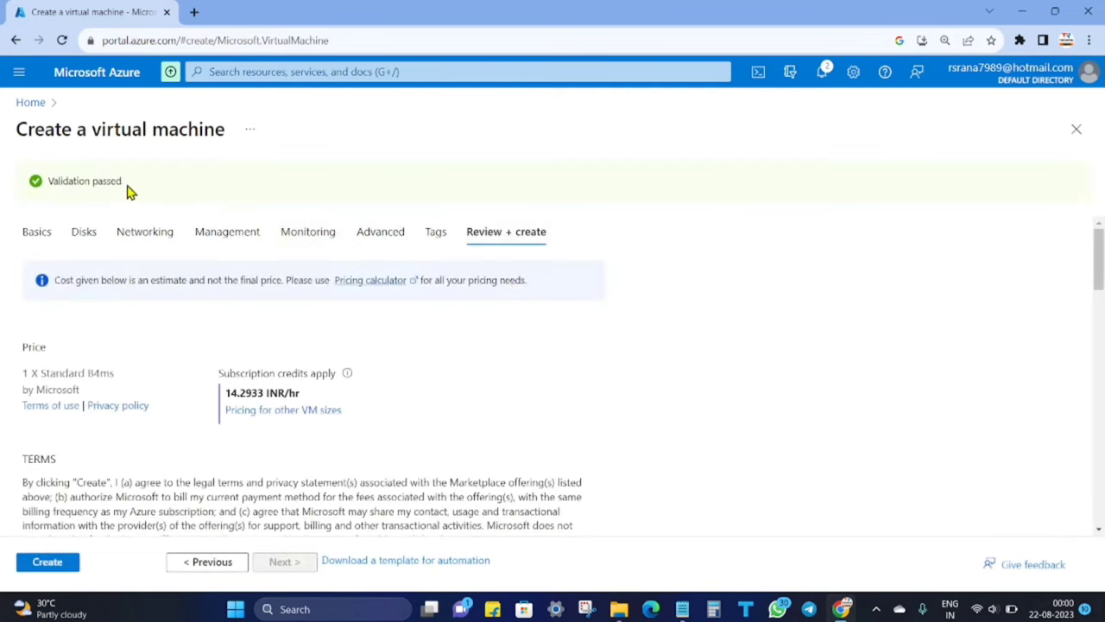
left_click_drag(135, 192, 14, 190)
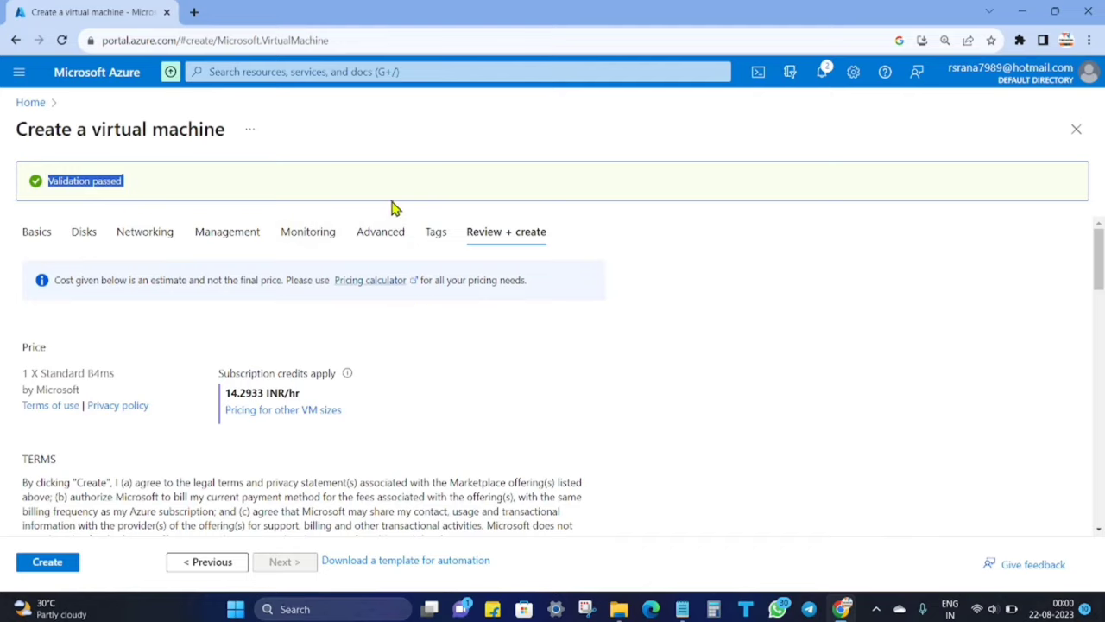
scroll(290, 264, "down", 5)
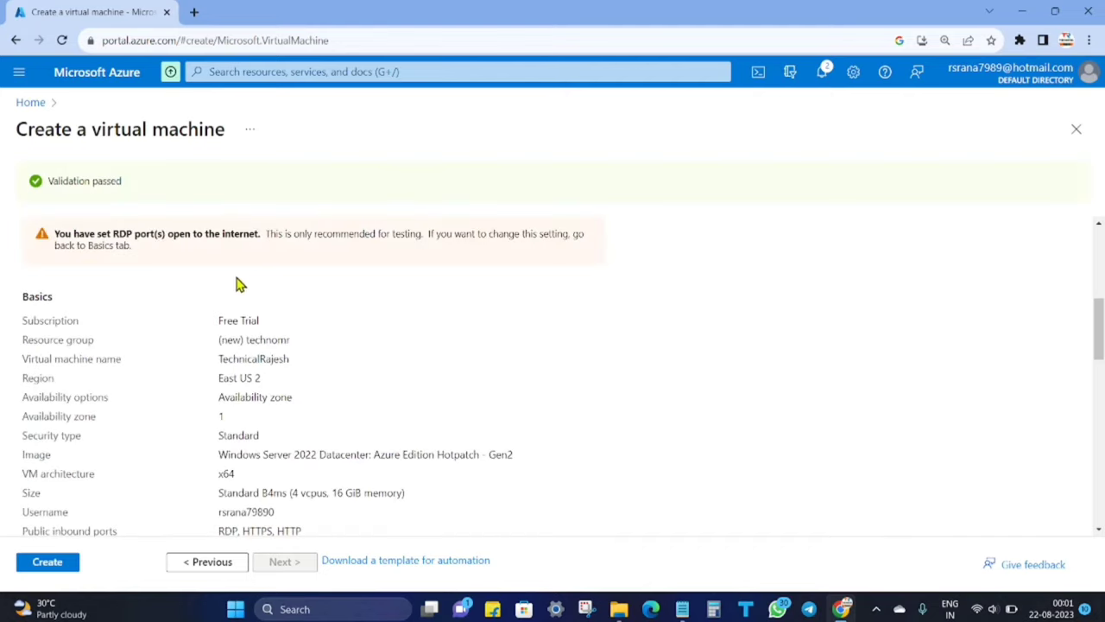
Highlight the summary's Free Trial subscription, resource group, VM name and East US 2 region
left_click_drag(27, 320, 198, 333)
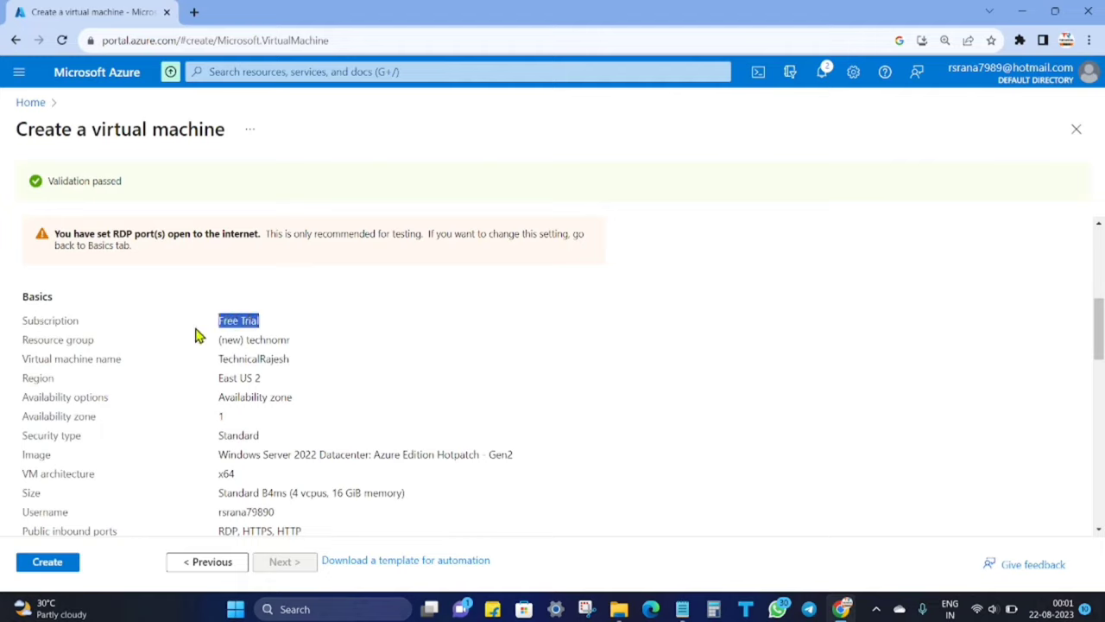
left_click(23, 339)
left_click_drag(23, 340, 98, 353)
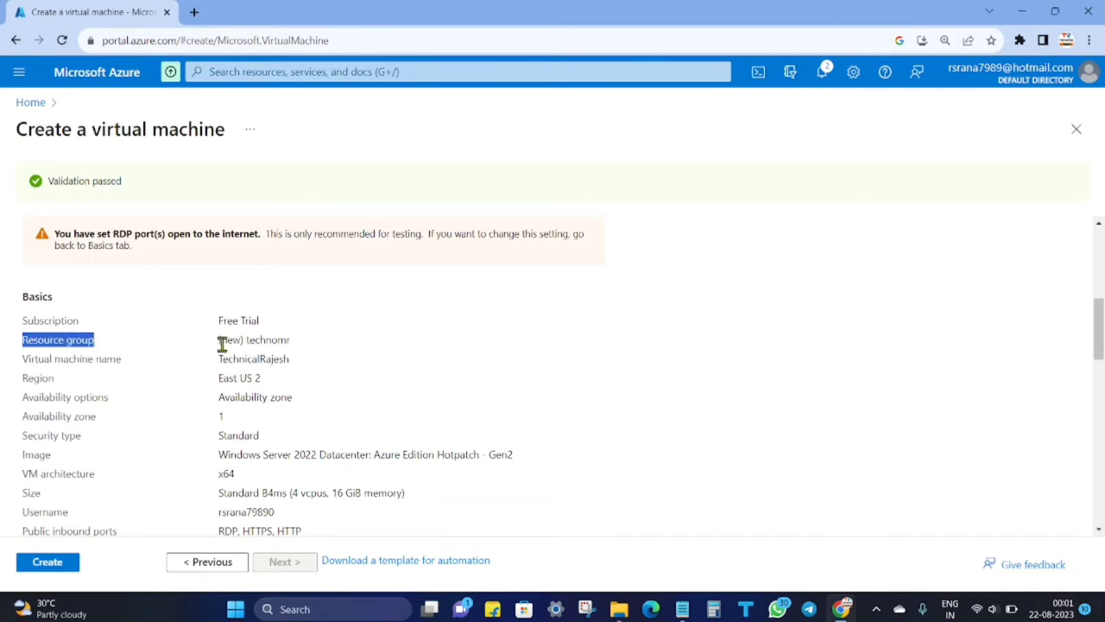
left_click_drag(248, 340, 303, 353)
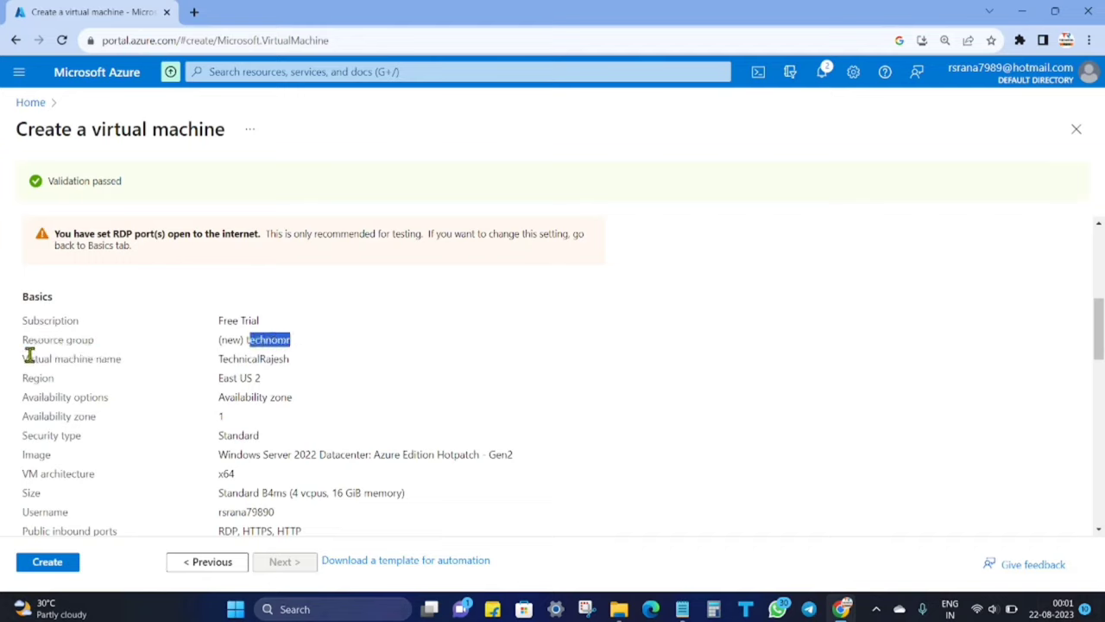
left_click_drag(54, 358, 167, 370)
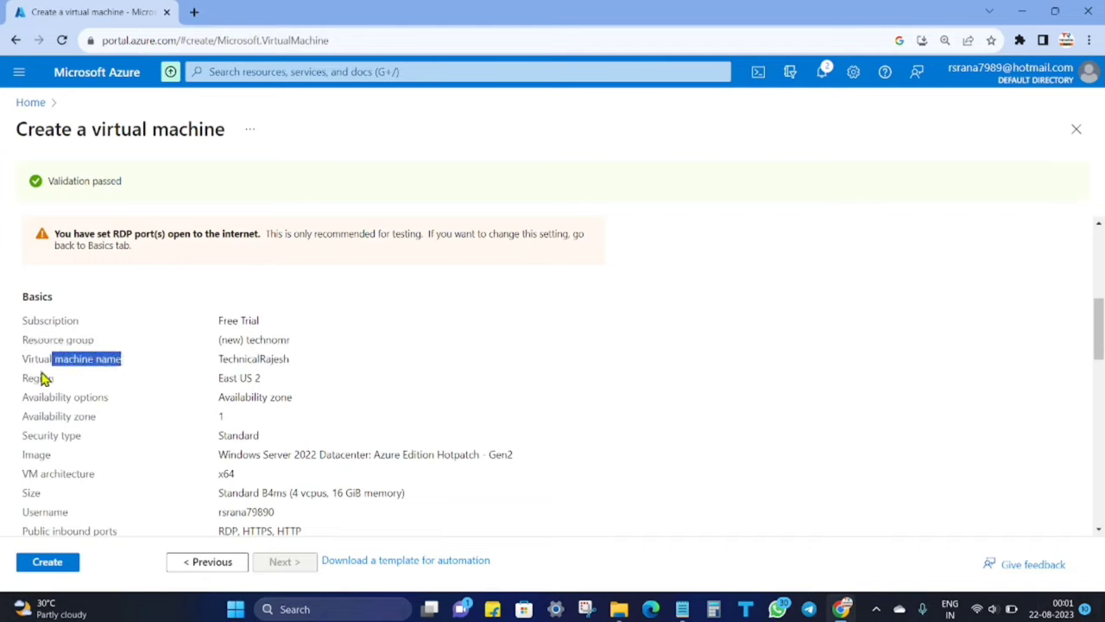
left_click_drag(20, 377, 80, 391)
left_click_drag(274, 387, 237, 381)
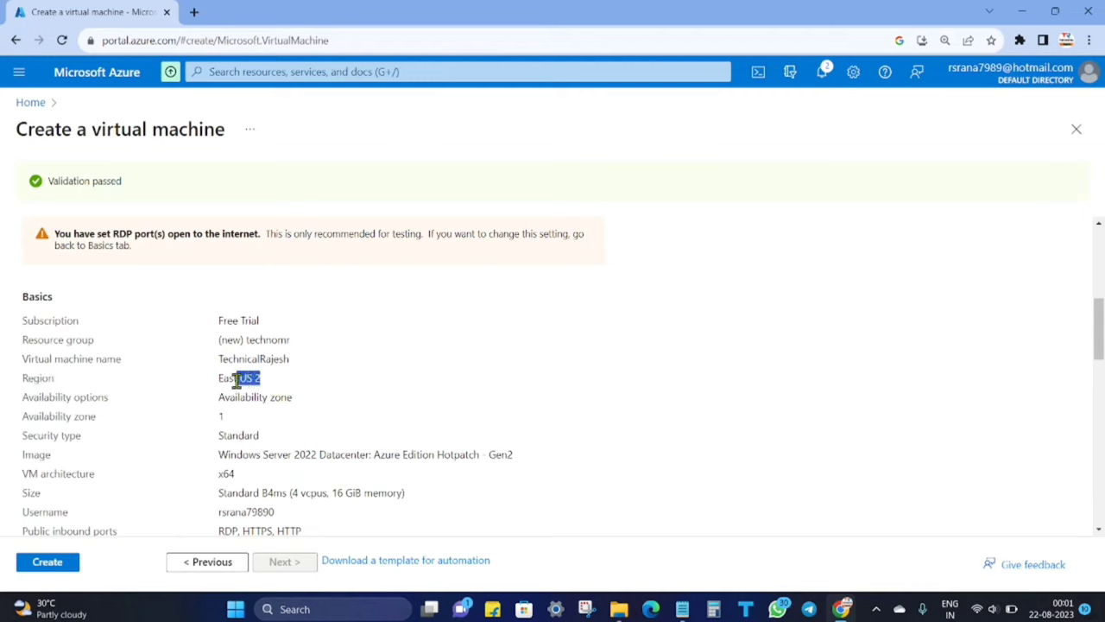
scroll(198, 407, "down", 1)
scroll(198, 406, "up", 5)
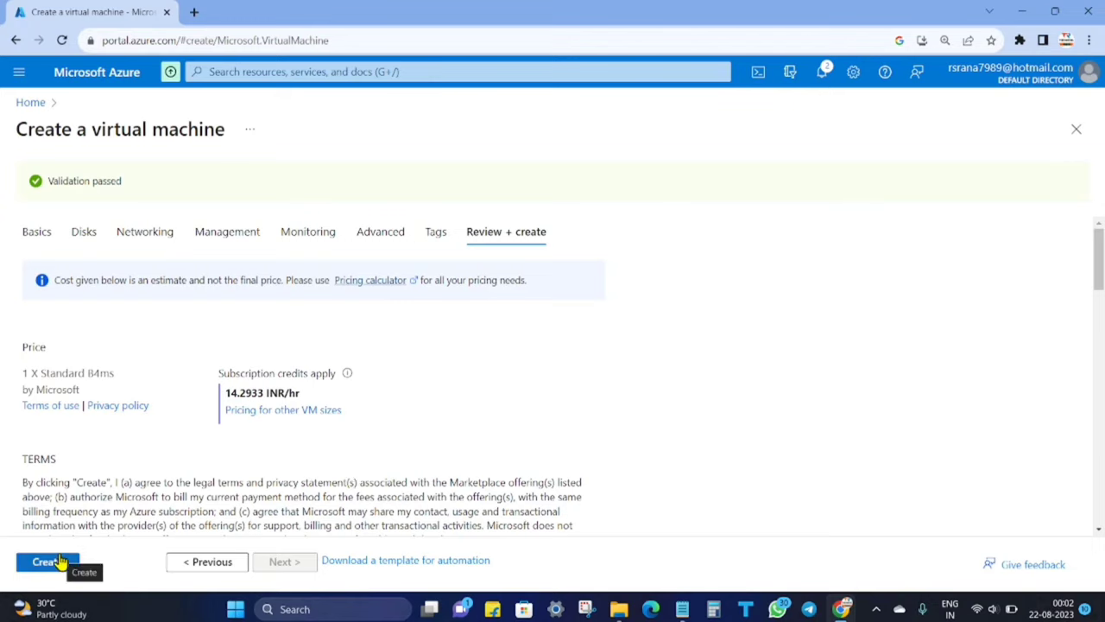
Create the TechnicalRajesh VM and confirm 'Your deployment is complete'
left_click(59, 561)
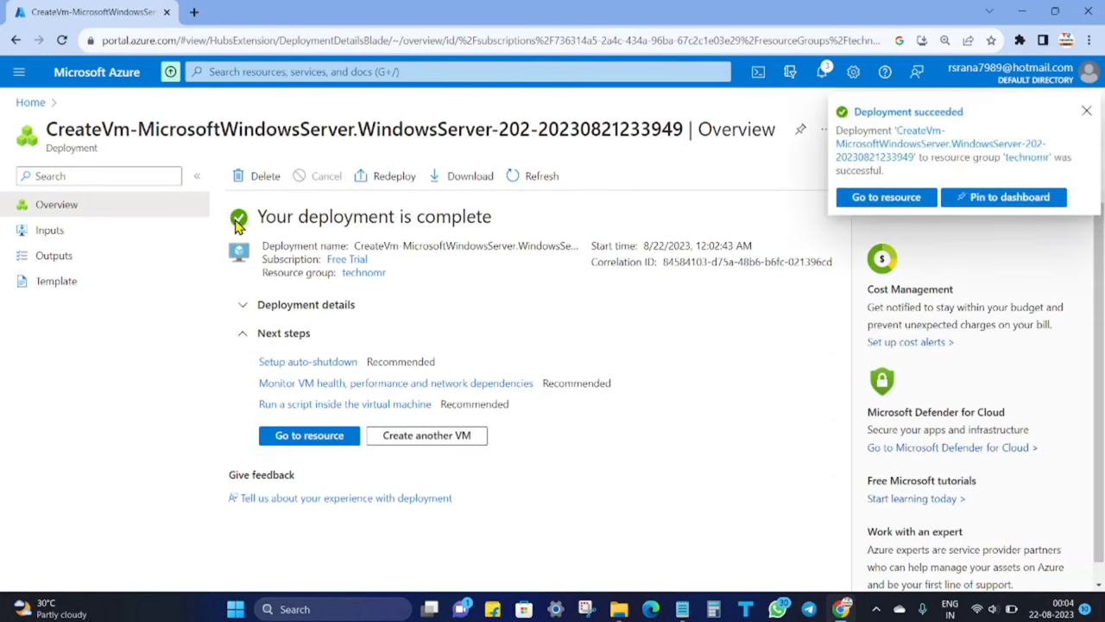
left_click_drag(237, 223, 497, 224)
Open the TechnicalRajesh VM overview and highlight its computer name and Windows Server 2022 OS details
left_click(505, 224)
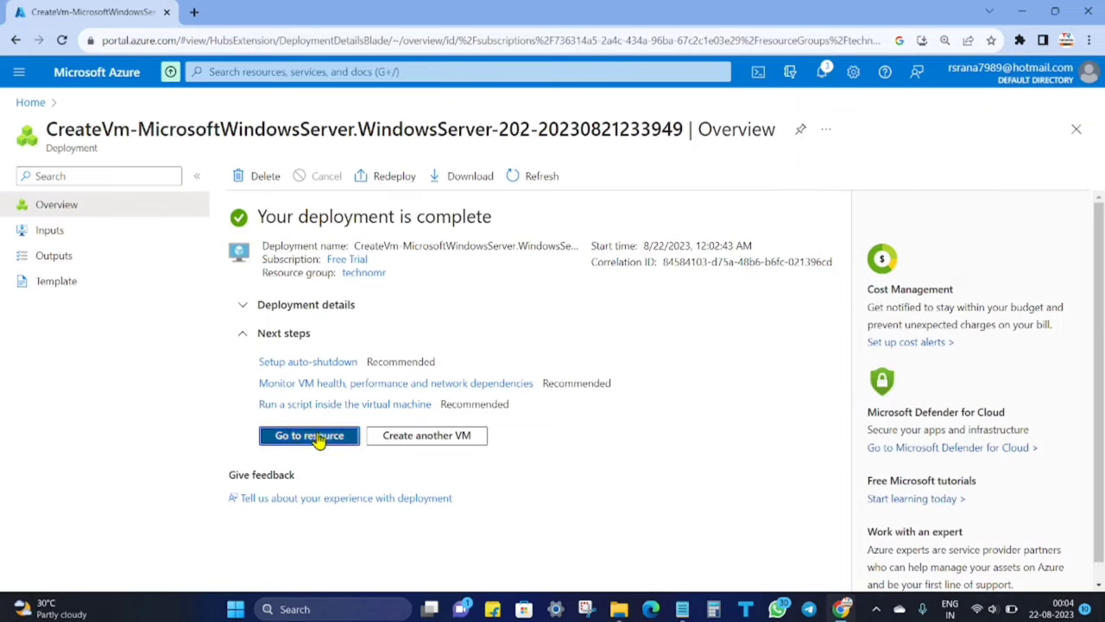
left_click(314, 435)
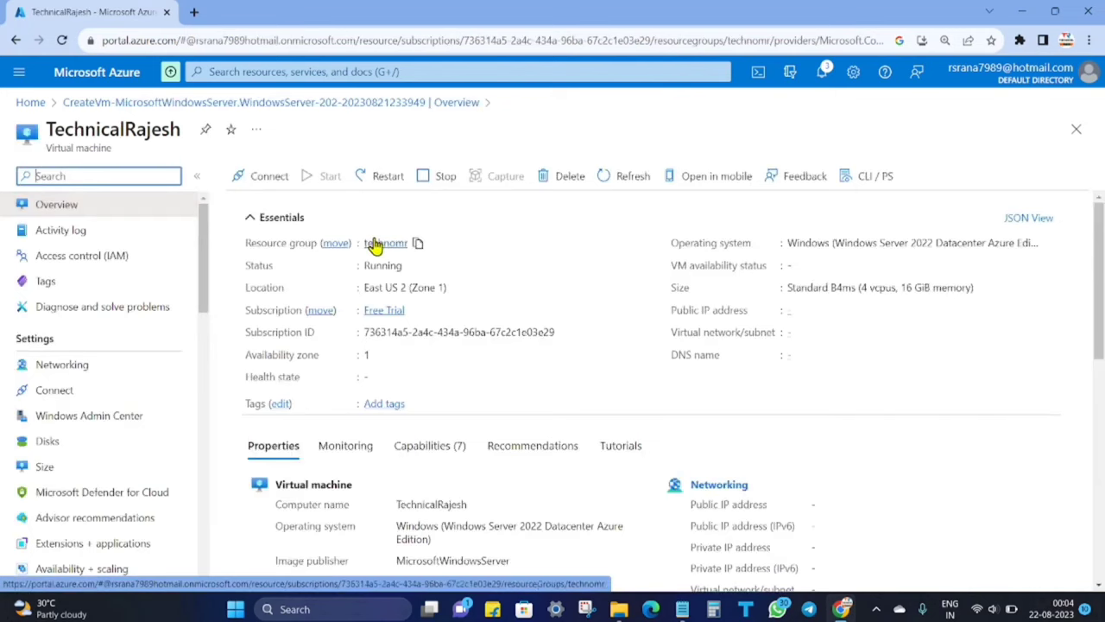
scroll(358, 281, "down", 2)
scroll(359, 281, "down", 1)
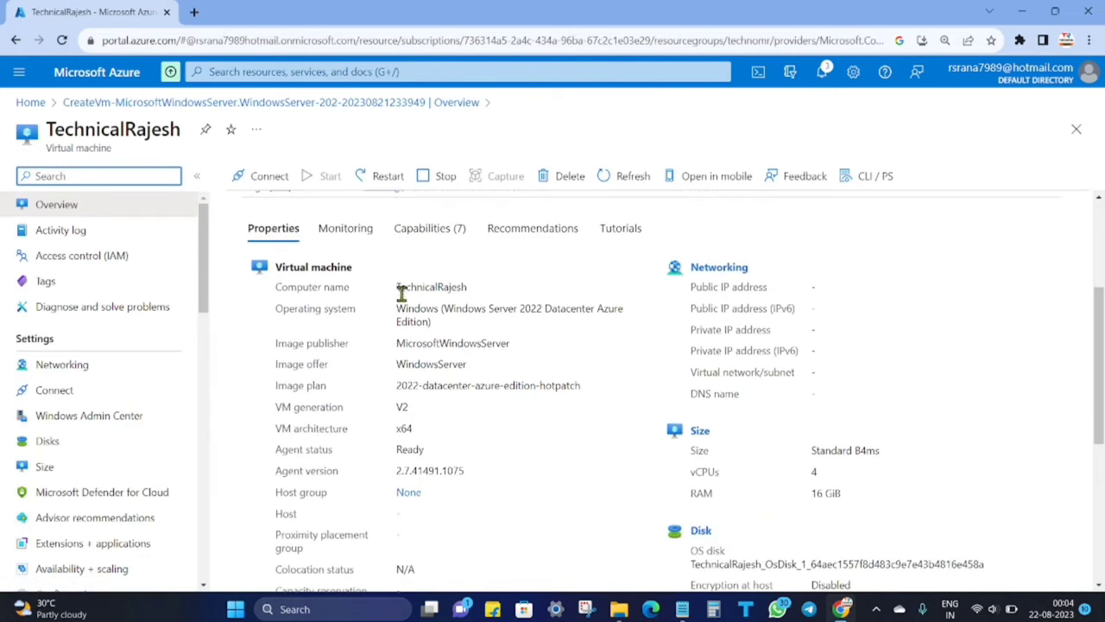
left_click(297, 284)
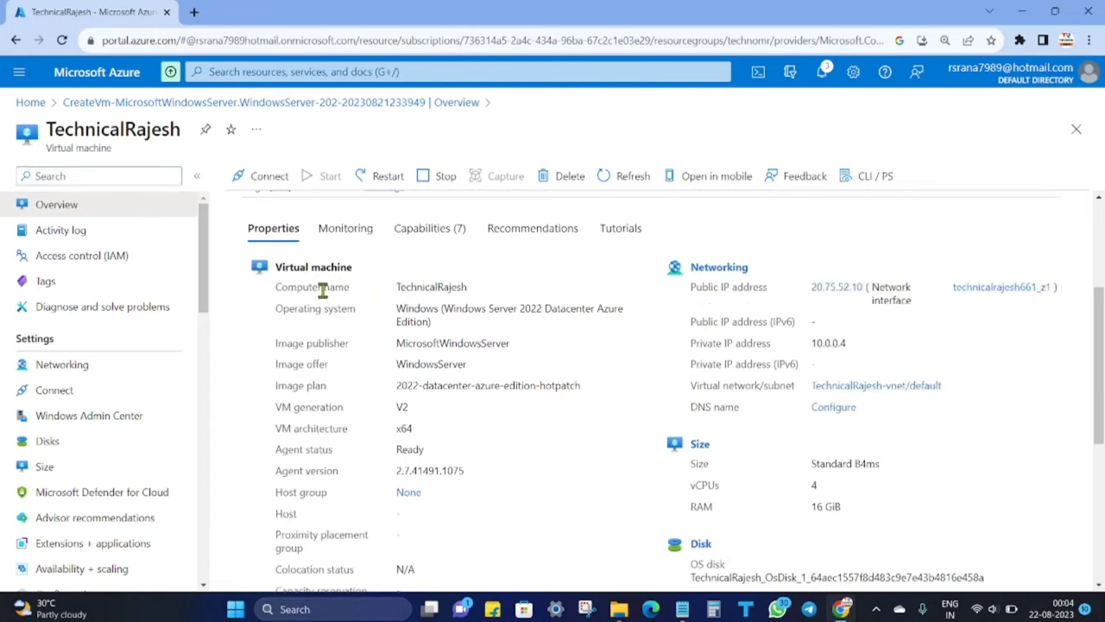
left_click_drag(322, 289, 478, 291)
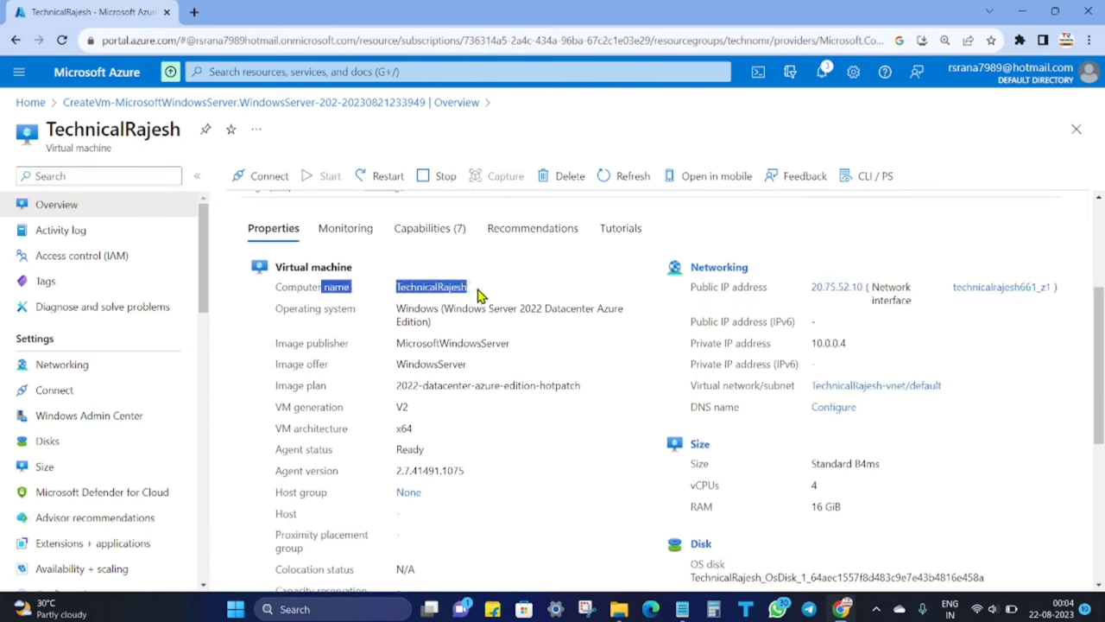
left_click(510, 288)
left_click_drag(296, 308, 574, 326)
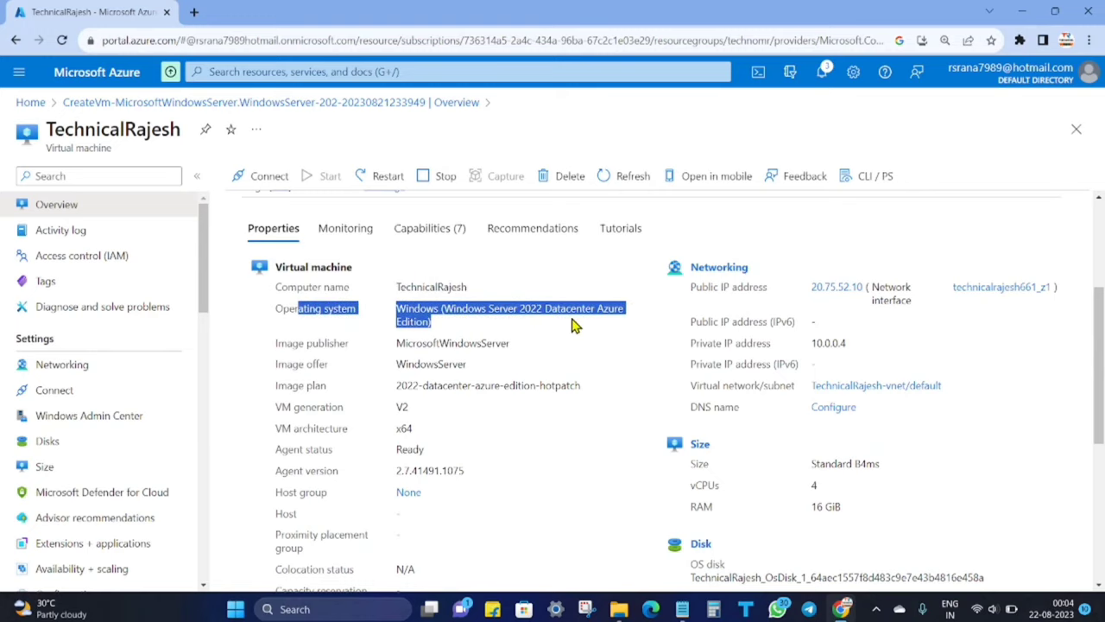
Highlight the public IP 20.75.52.10, 4 vCPUs and 16 GiB RAM in the VM properties
scroll(570, 328, "down", 1)
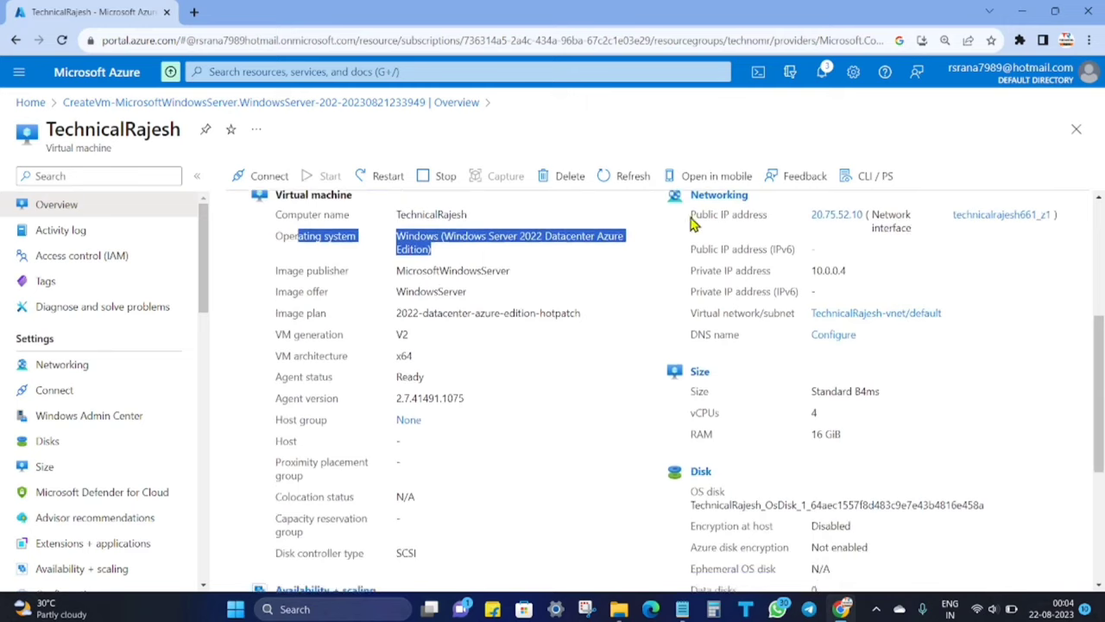
left_click_drag(691, 223, 868, 229)
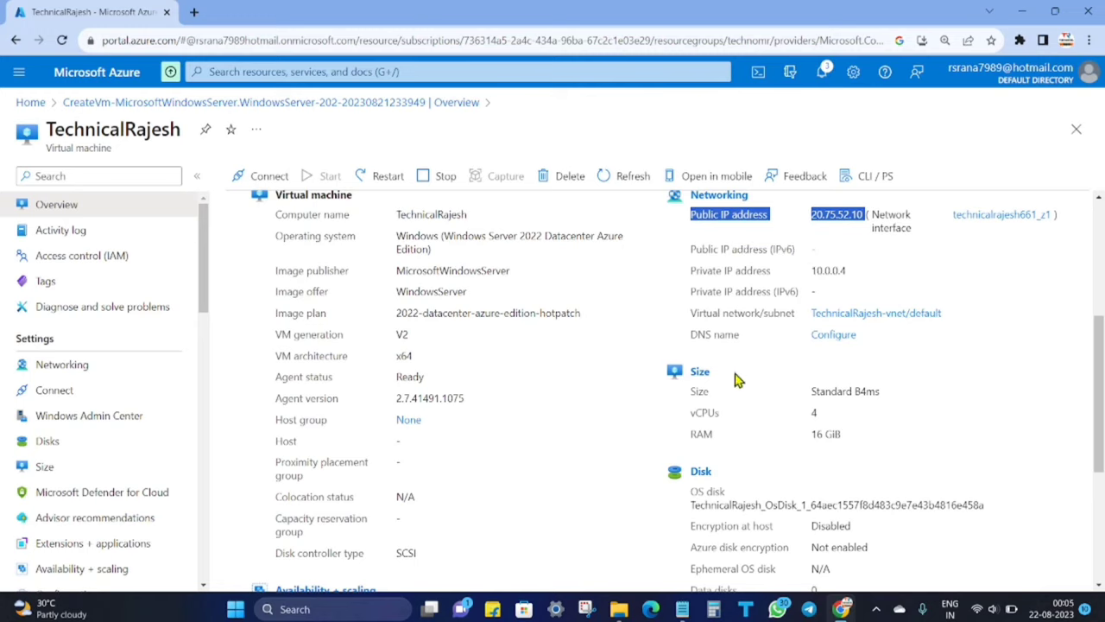
left_click_drag(692, 413, 820, 419)
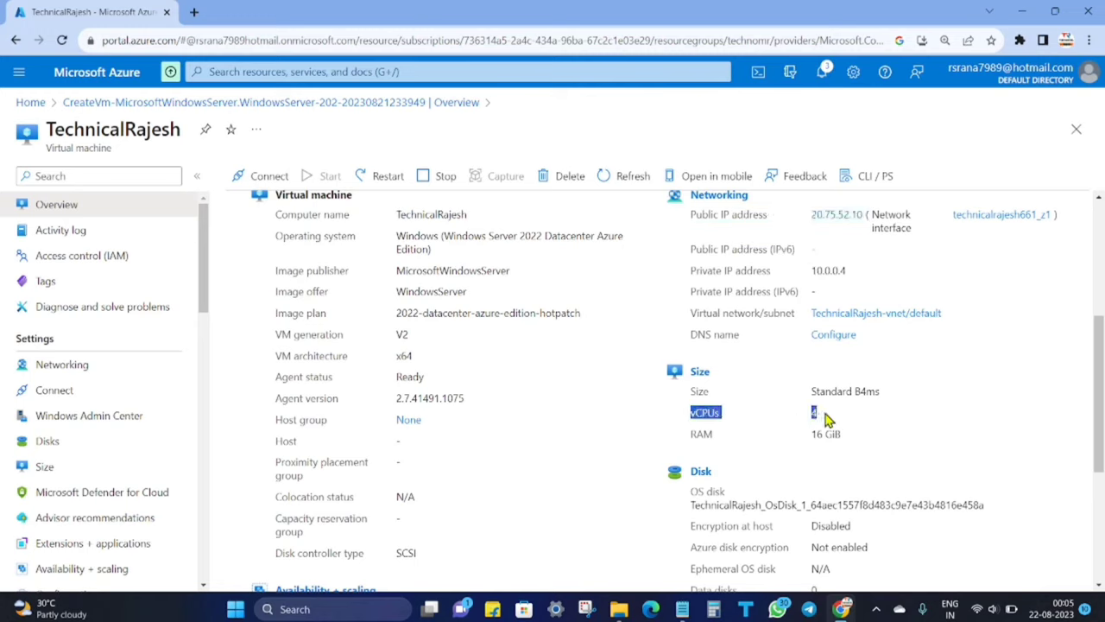
left_click_drag(692, 434, 837, 433)
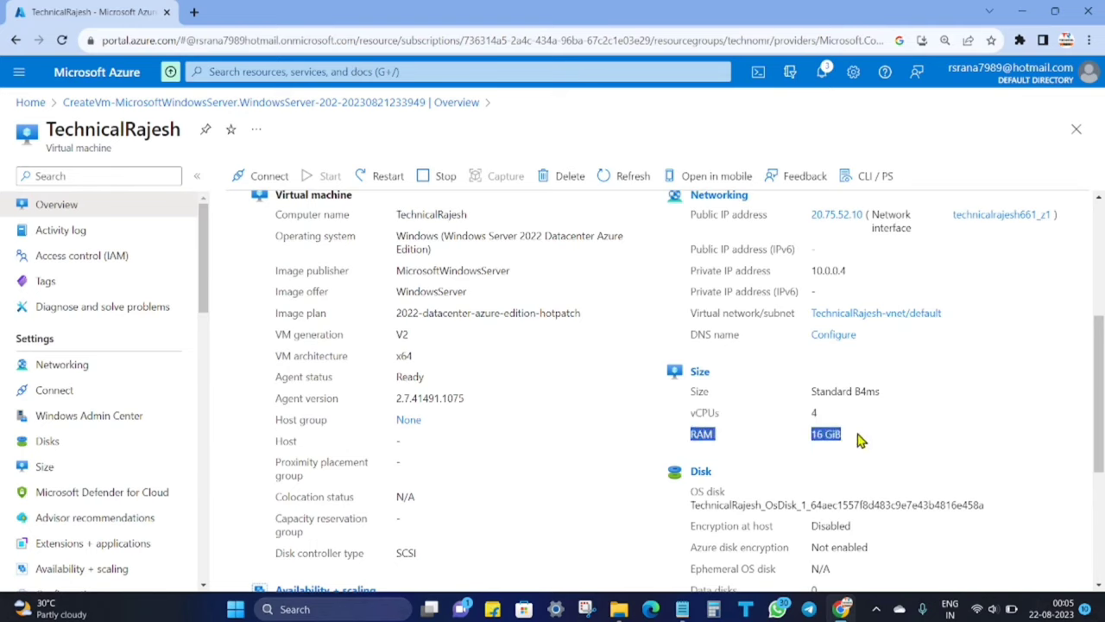
scroll(722, 291, "down", 2)
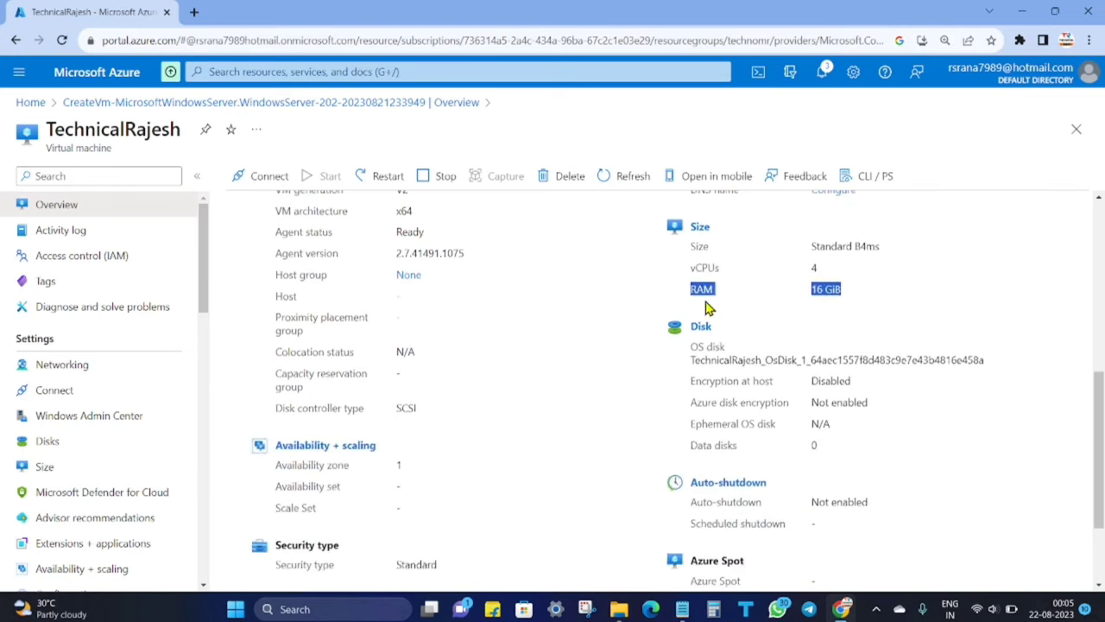
scroll(701, 315, "up", 5)
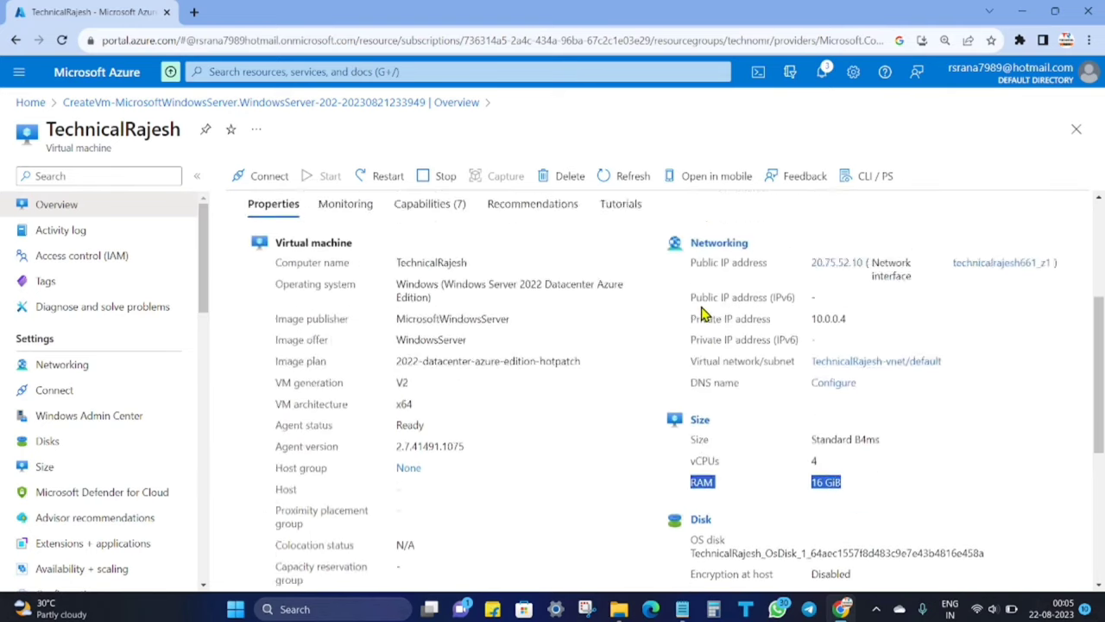